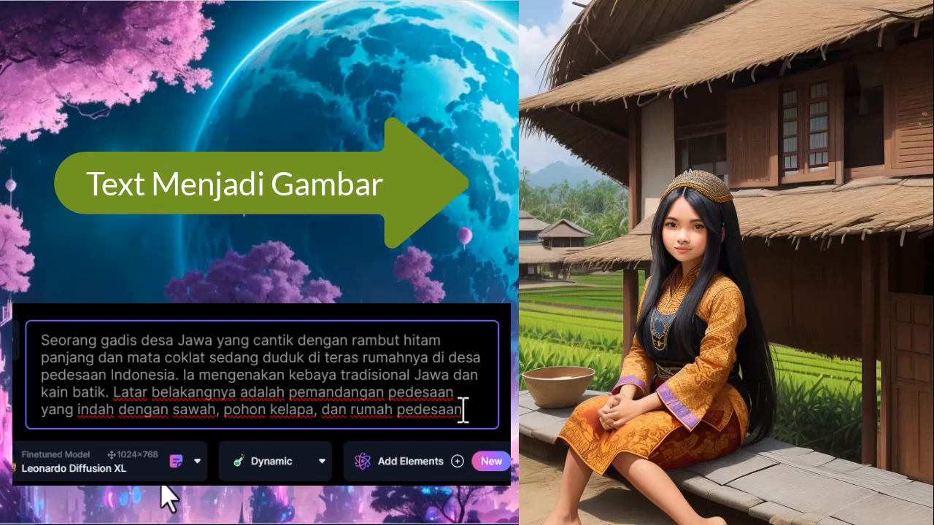
Copy the entire Indonesian prompt describing the Javanese village girl.
drag(473, 415, 30, 340)
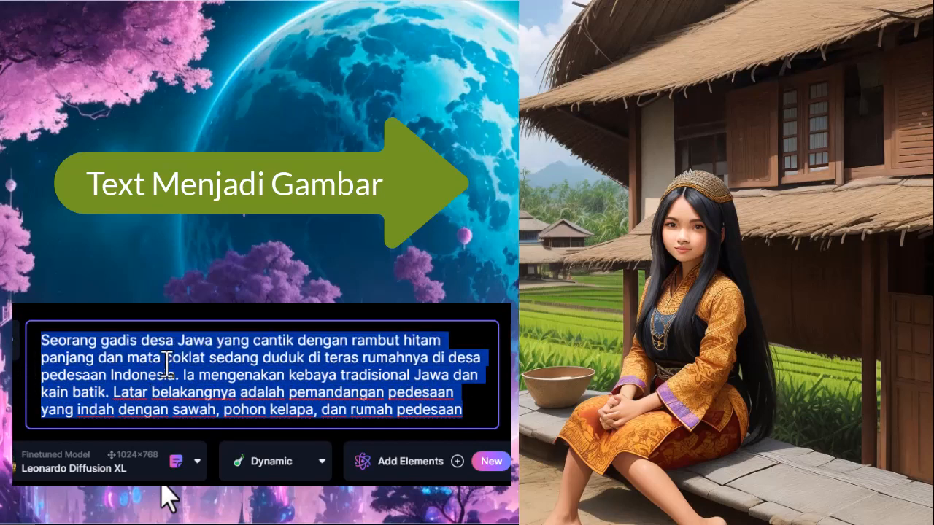
right_click(171, 359)
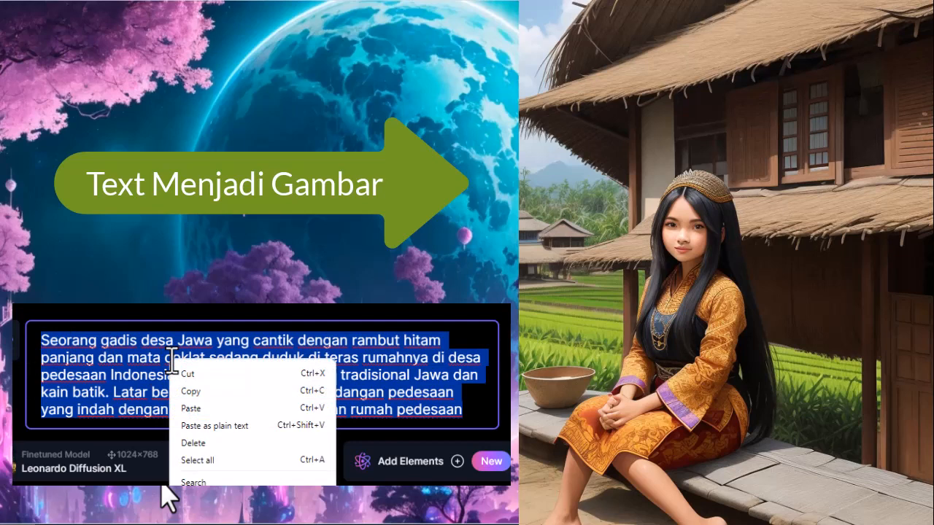
click(198, 390)
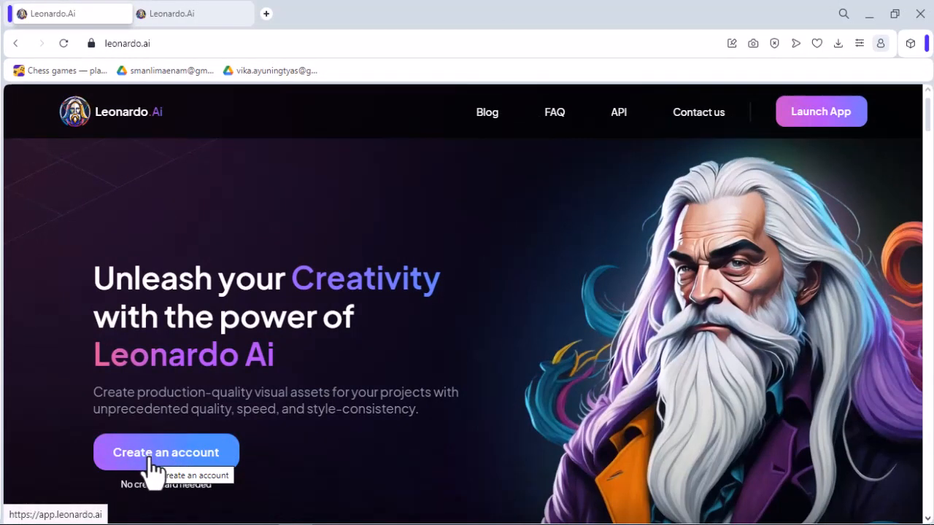
Launch the Leonardo.Ai web app to reach its login page and close the duplicate tab.
click(819, 122)
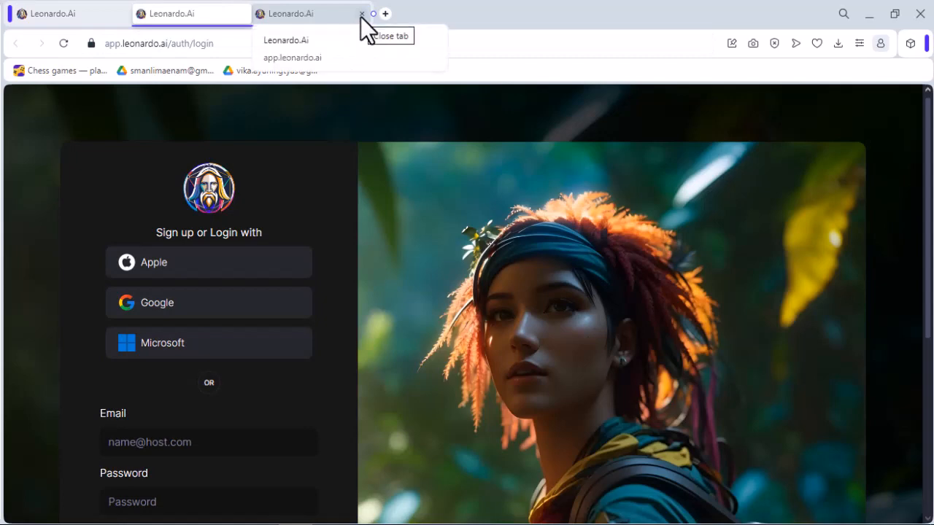
click(361, 14)
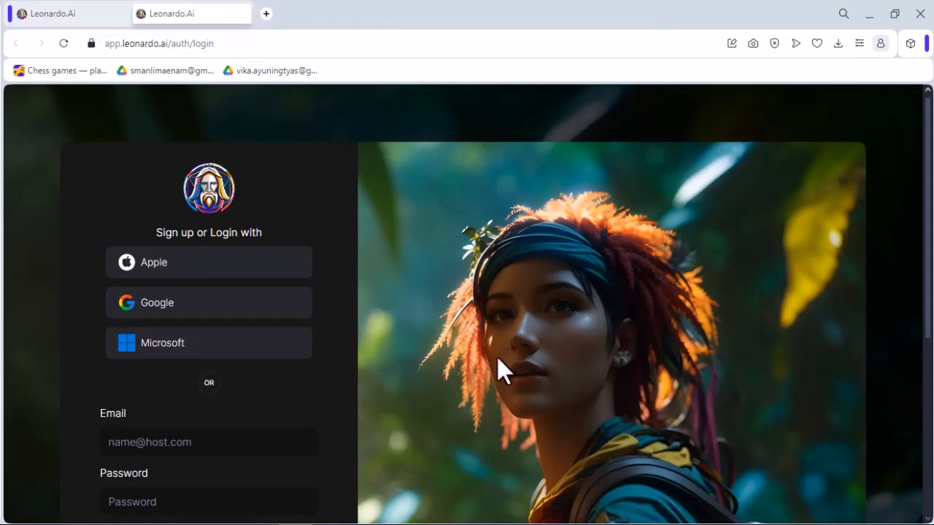
scroll(497, 356, down, 3)
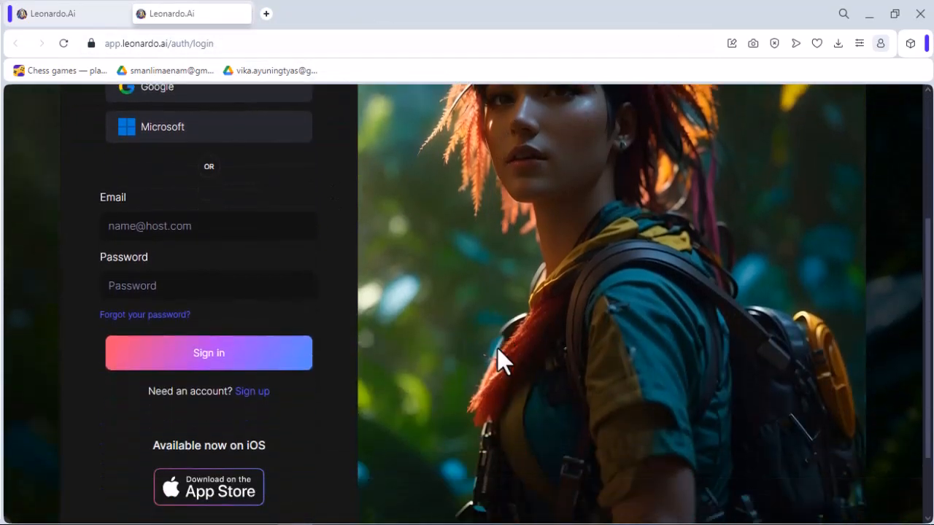
scroll(498, 354, up, 2)
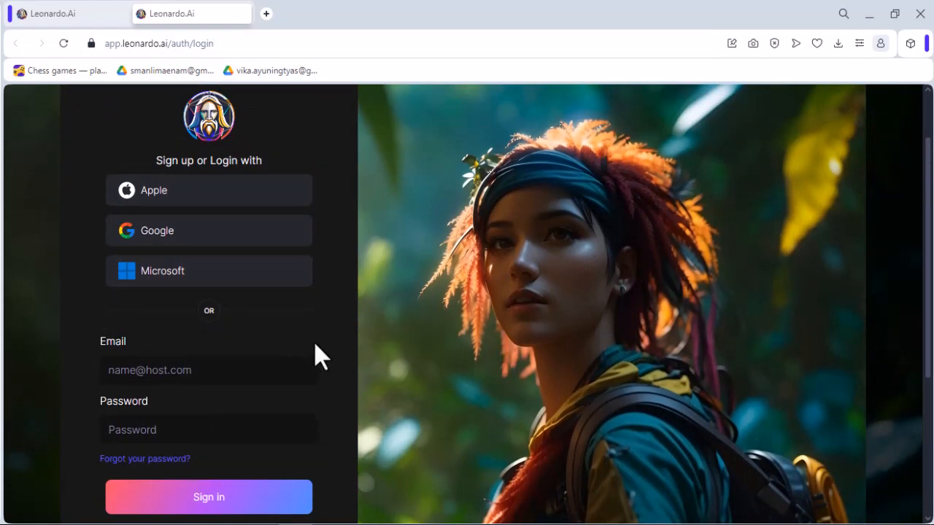
click(202, 372)
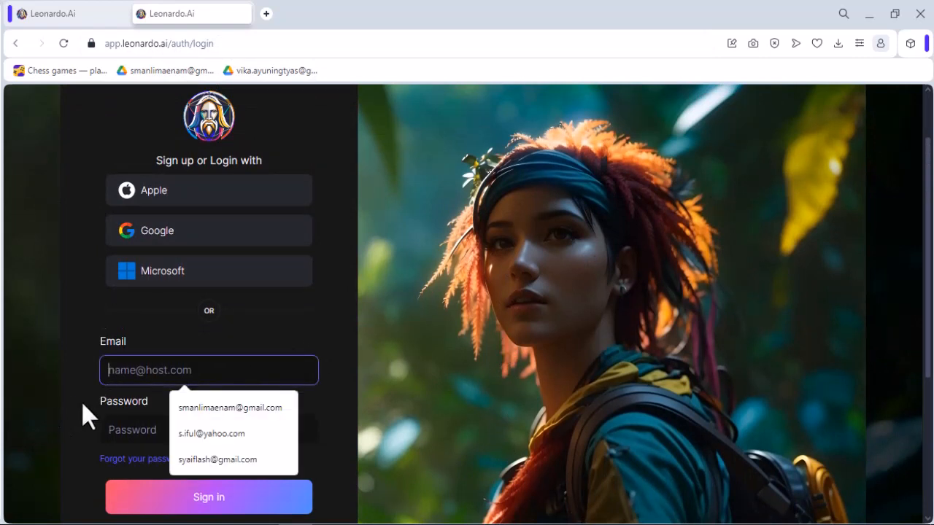
click(94, 375)
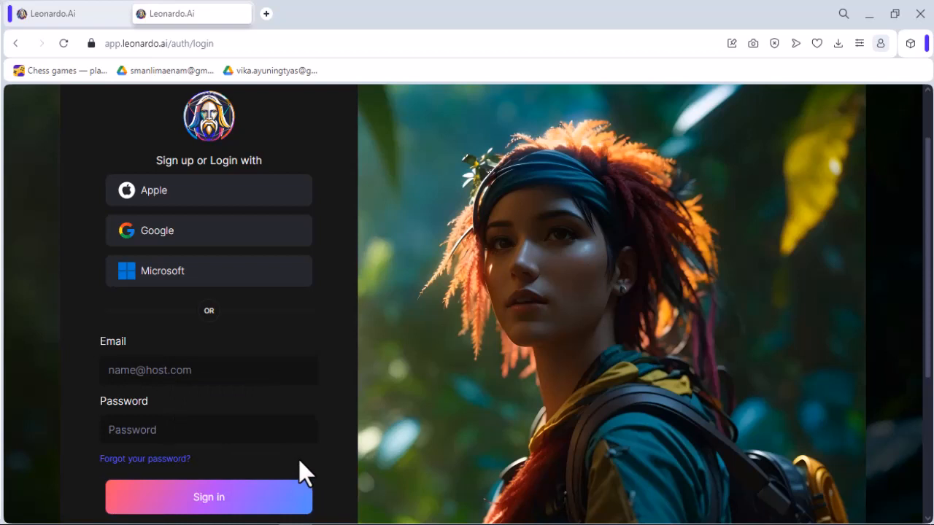
Sign in with Google, choosing the signed-out account and entering the account password.
click(166, 248)
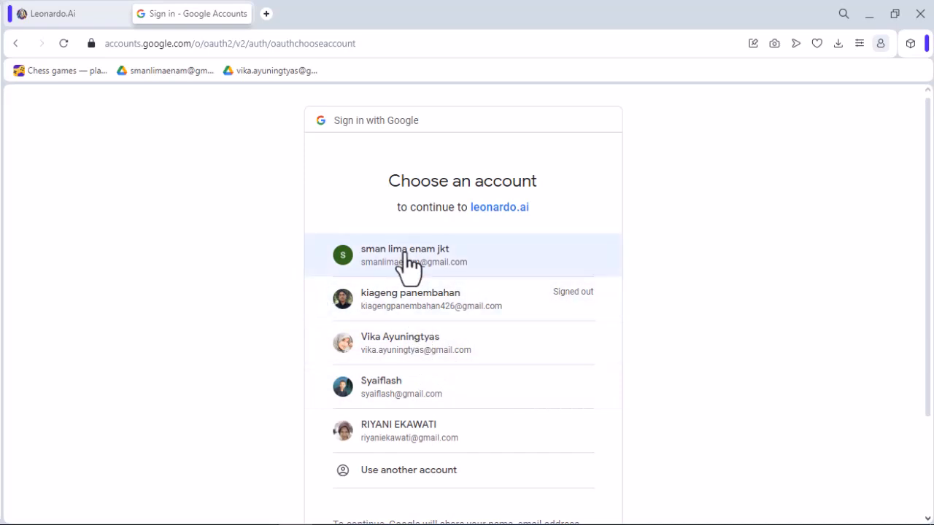
click(409, 310)
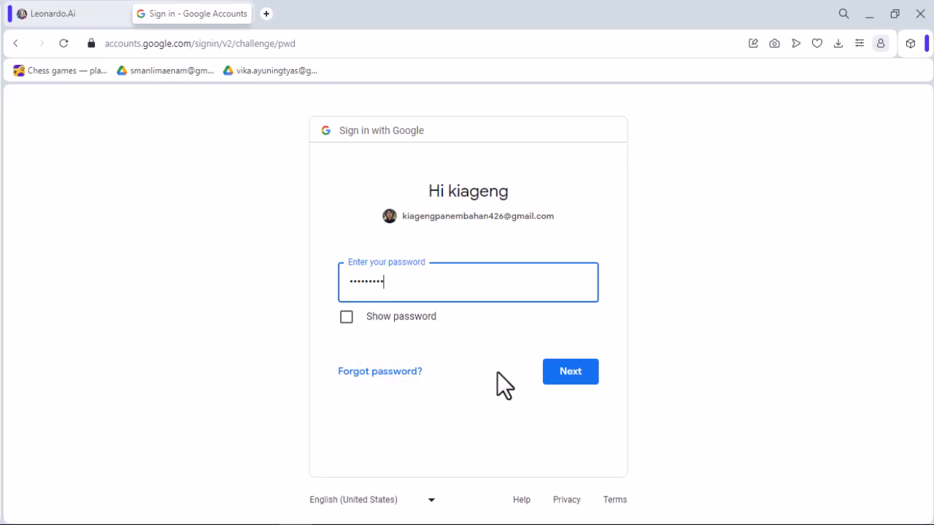
click(569, 372)
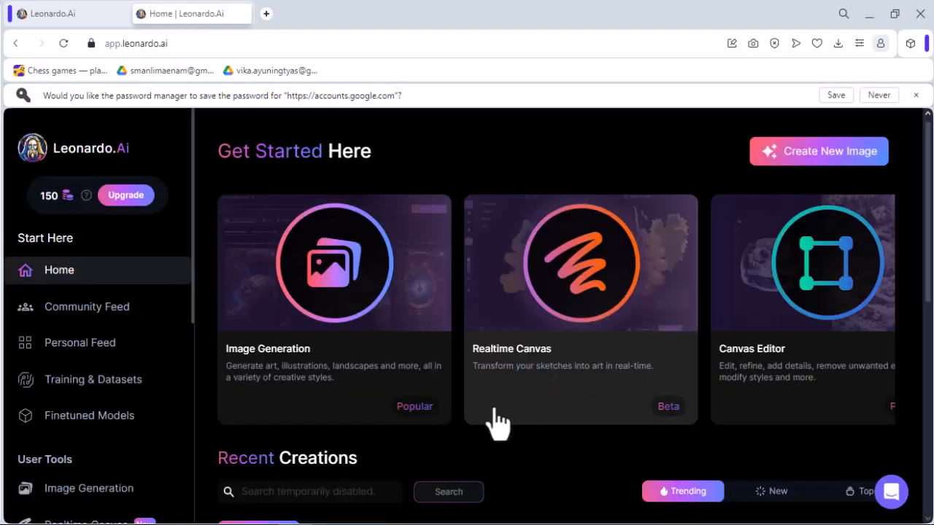
Look over the home page, its recent creations and the profile and settings entries in the navigation.
scroll(160, 434, down, 1)
scroll(159, 434, up, 1)
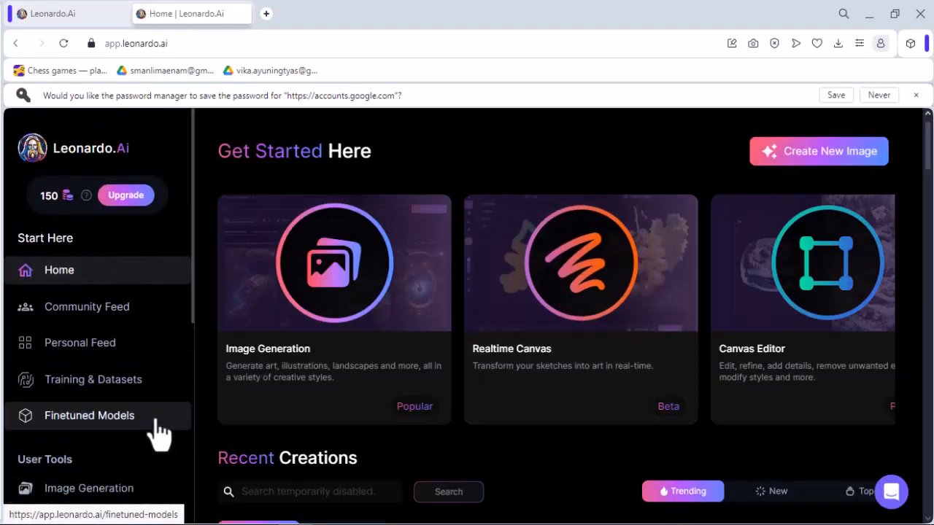
scroll(159, 433, down, 5)
scroll(157, 430, down, 5)
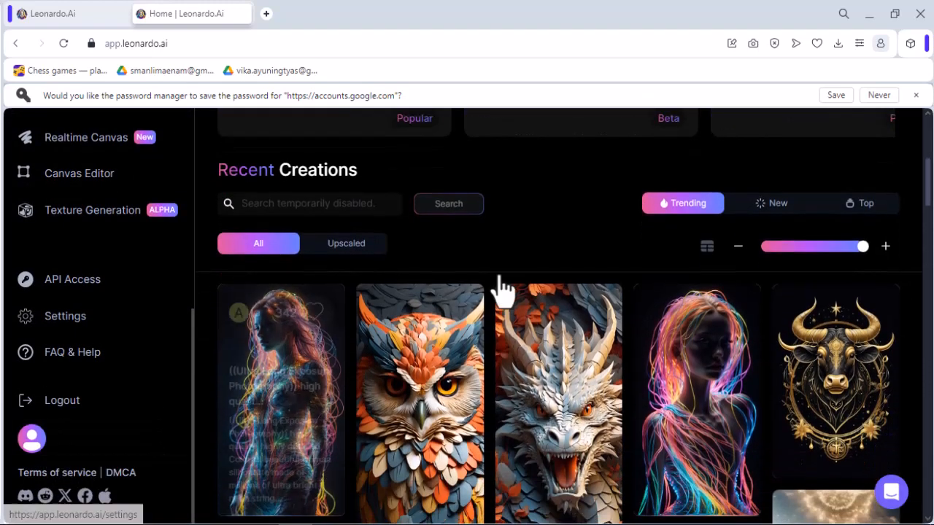
scroll(588, 267, up, 5)
scroll(42, 463, down, 2)
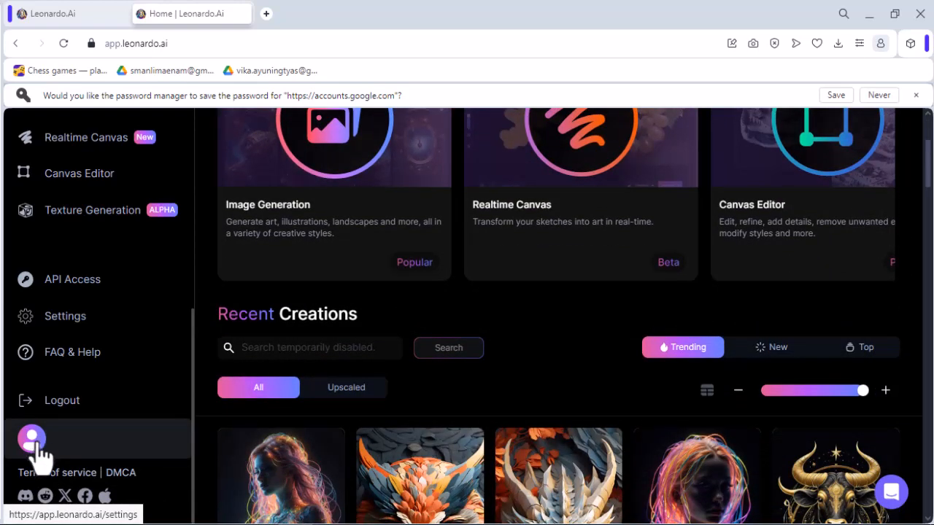
scroll(372, 314, up, 2)
scroll(43, 321, up, 5)
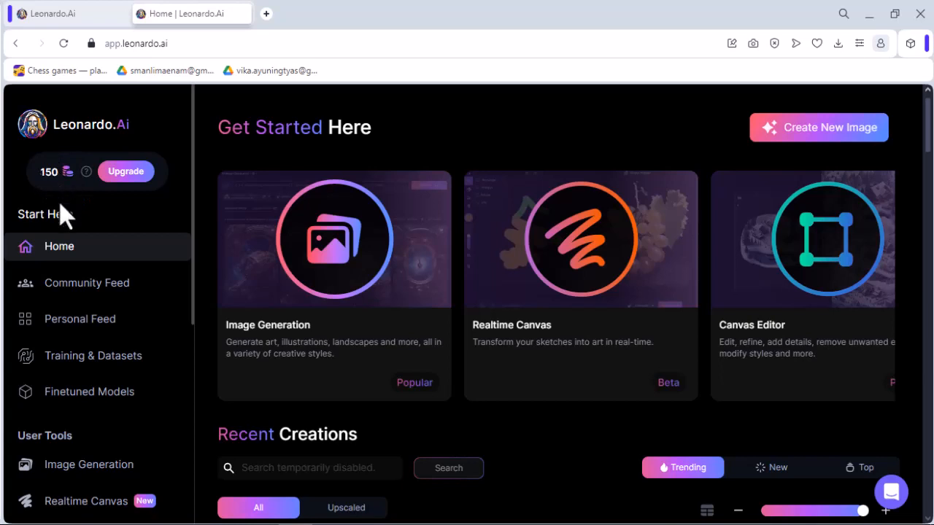
Check the token balance information and the available user tools, from Image Generation to Texture Generation.
mouse_move(85, 179)
scroll(73, 250, down, 3)
scroll(121, 271, down, 2)
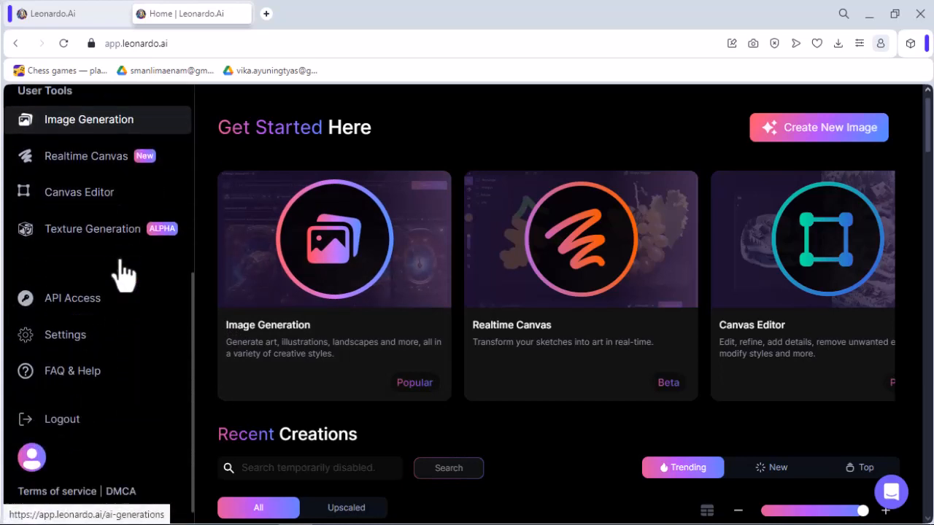
scroll(152, 280, up, 1)
scroll(149, 284, down, 1)
scroll(149, 283, up, 2)
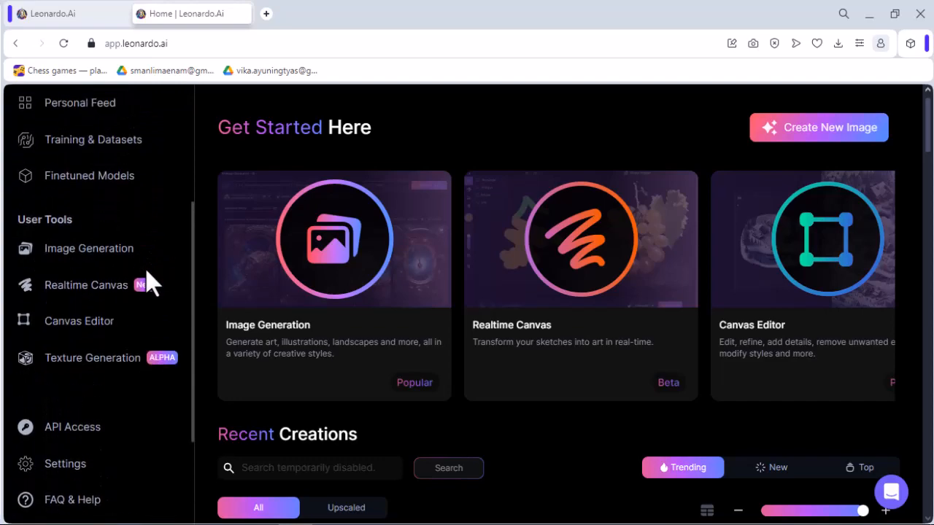
scroll(157, 274, up, 3)
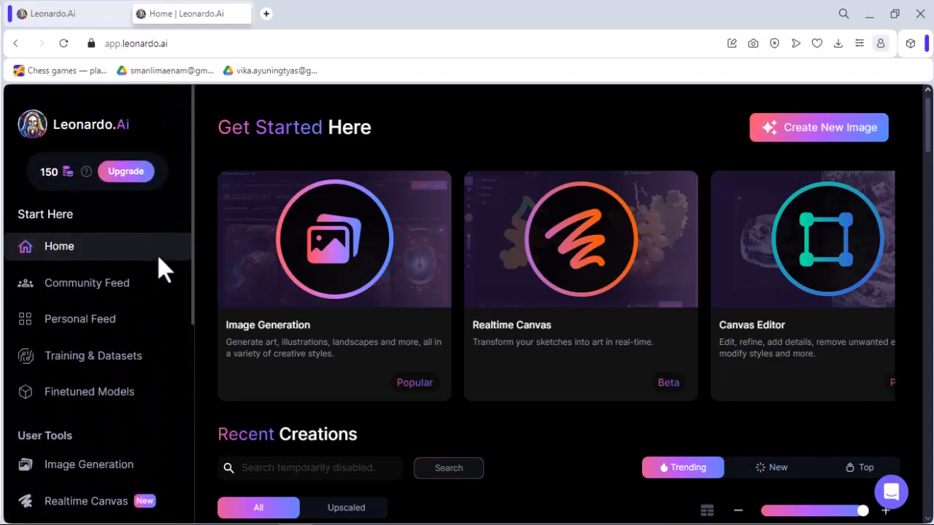
Browse the trending images under Recent Creations together with the prompts used to make them.
scroll(153, 281, down, 1)
scroll(574, 270, down, 10)
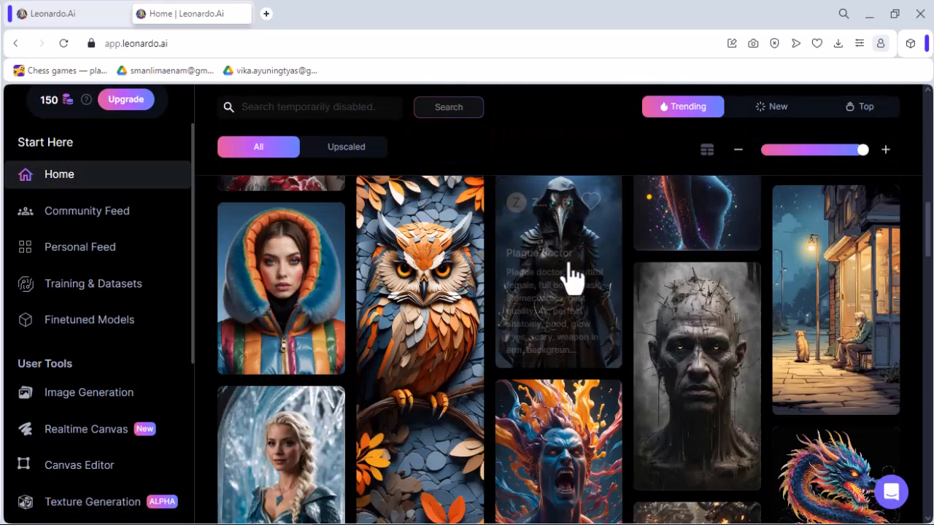
scroll(636, 492, down, 3)
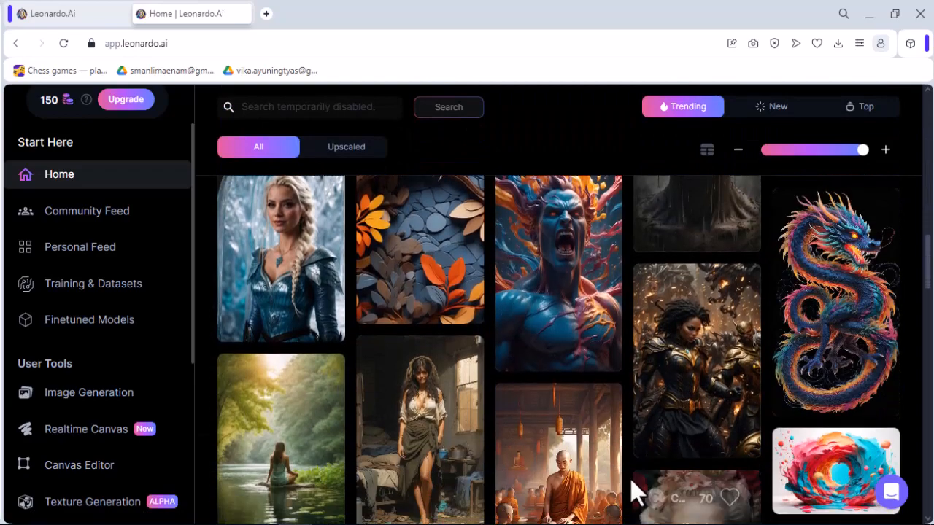
scroll(563, 396, down, 4)
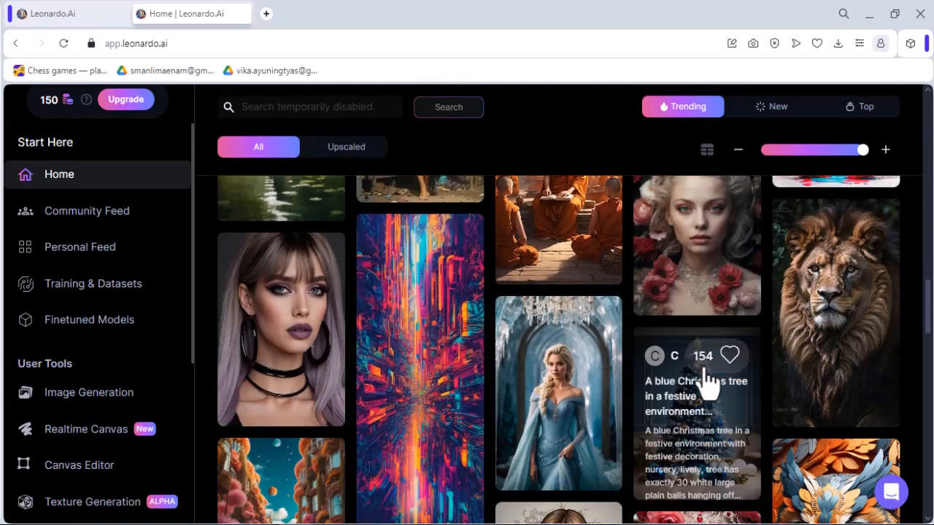
scroll(696, 376, down, 2)
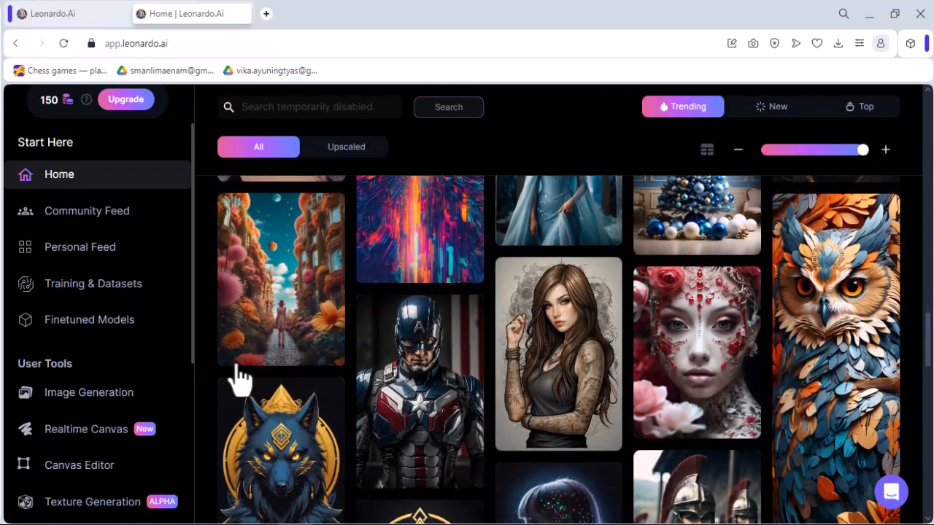
scroll(607, 390, down, 6)
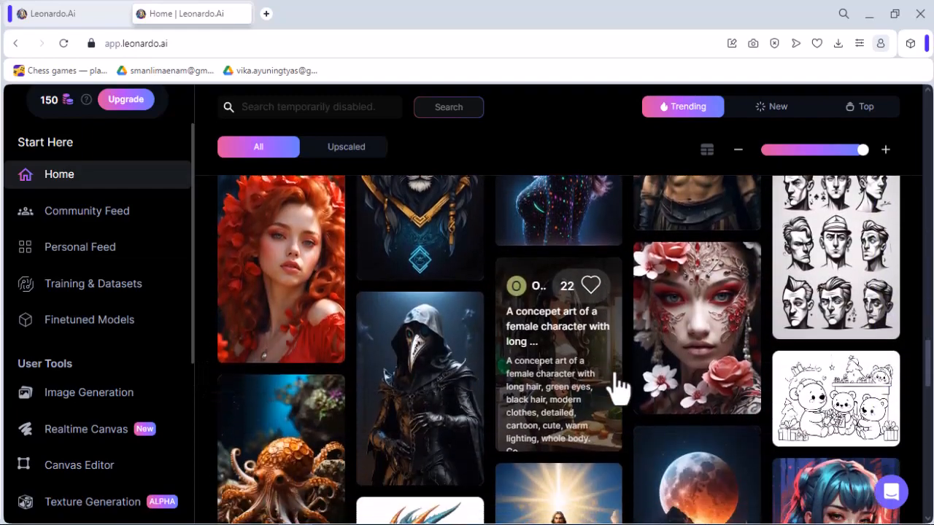
scroll(821, 478, down, 5)
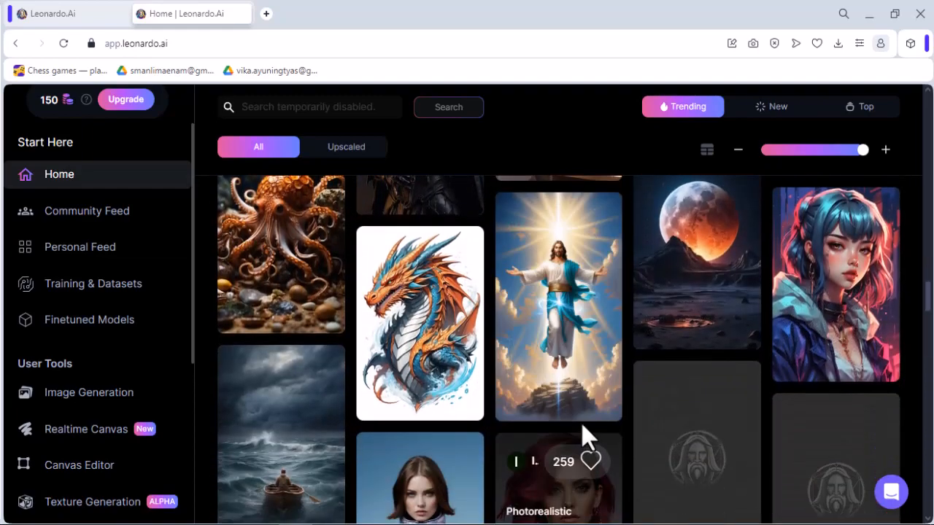
scroll(461, 413, down, 8)
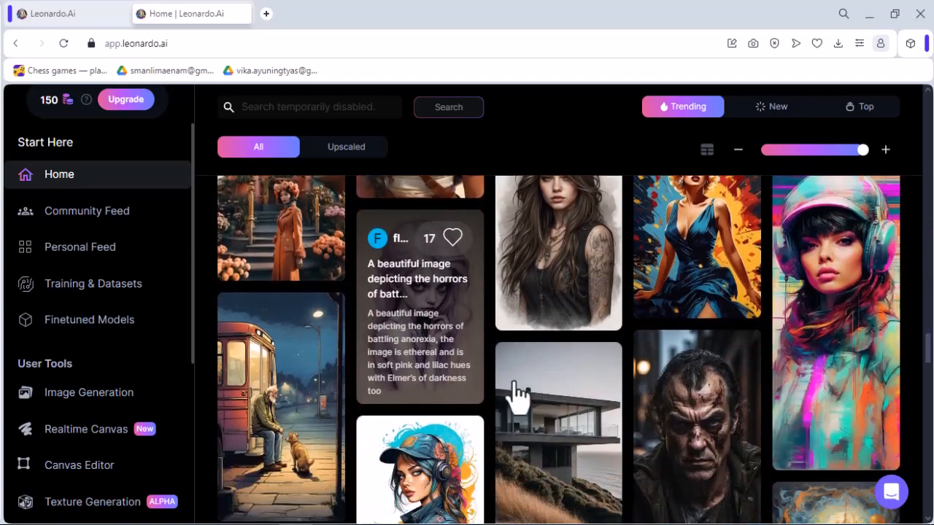
scroll(552, 394, down, 6)
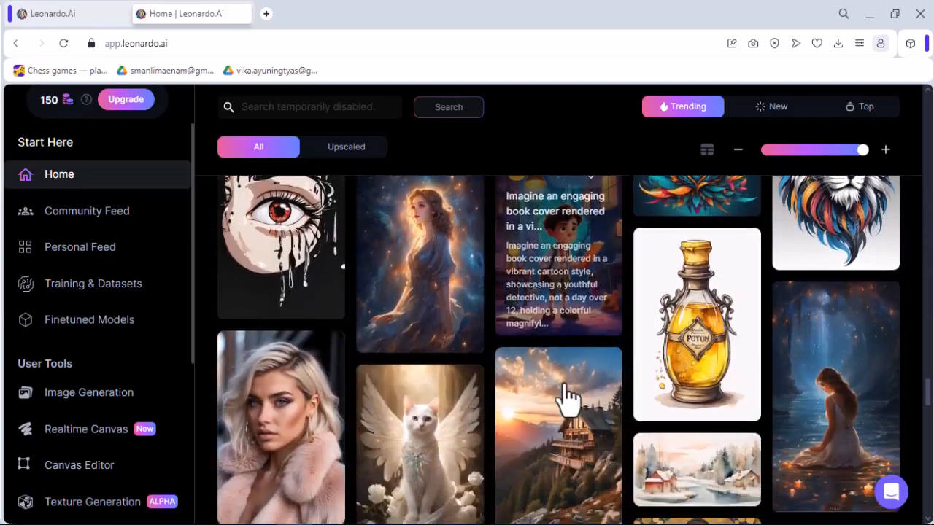
scroll(568, 398, down, 4)
scroll(605, 411, up, 5)
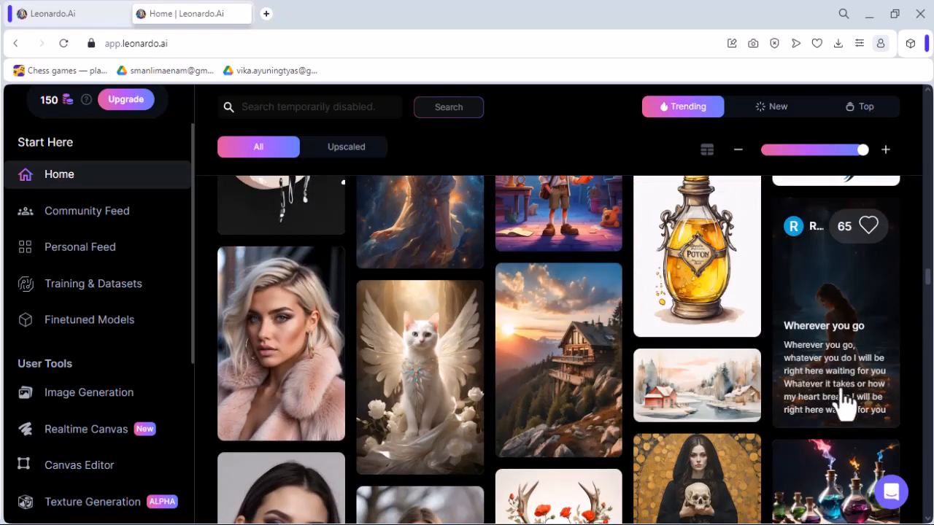
scroll(671, 455, down, 4)
scroll(664, 458, down, 2)
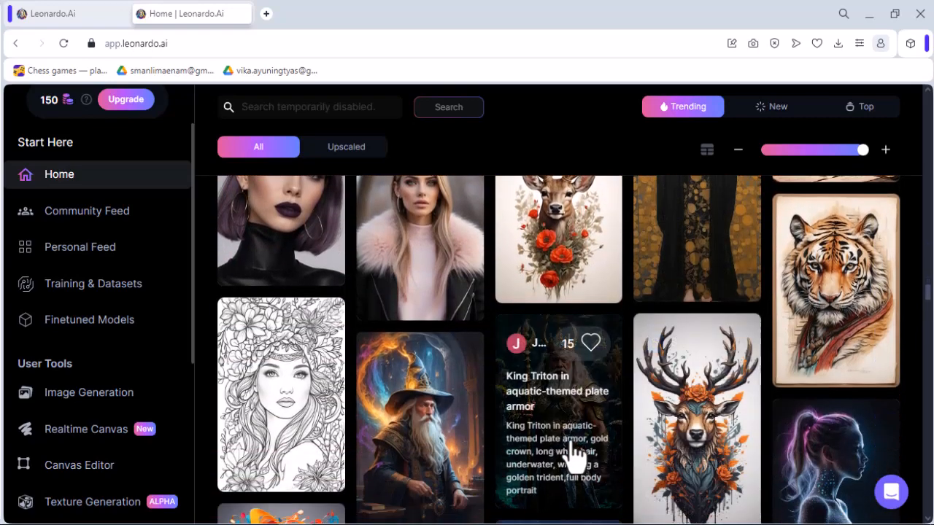
scroll(635, 397, down, 6)
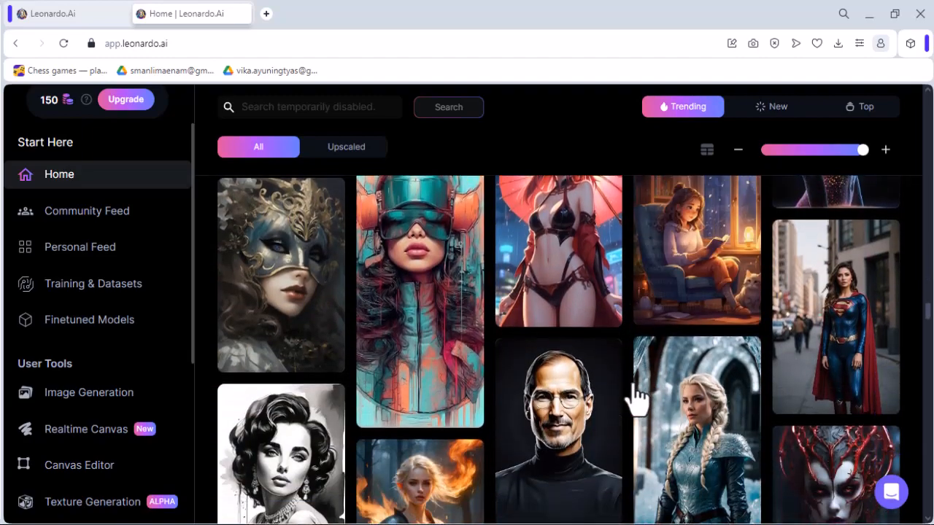
scroll(605, 384, down, 1)
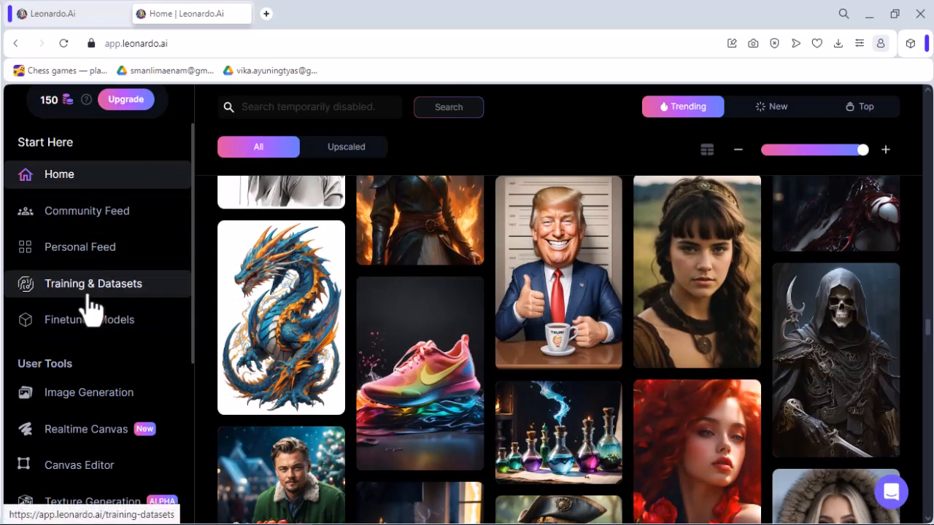
Open the Image Generation tool.
scroll(283, 493, down, 1)
scroll(283, 492, down, 2)
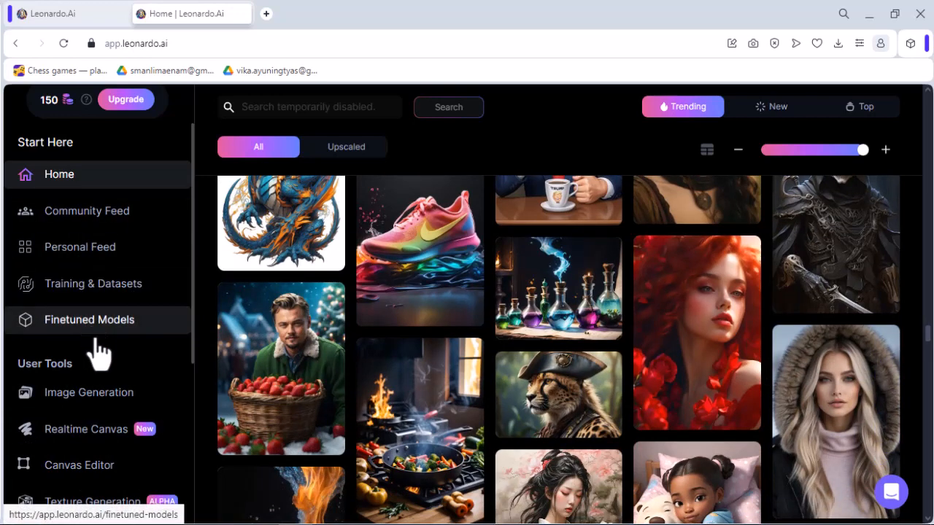
click(98, 401)
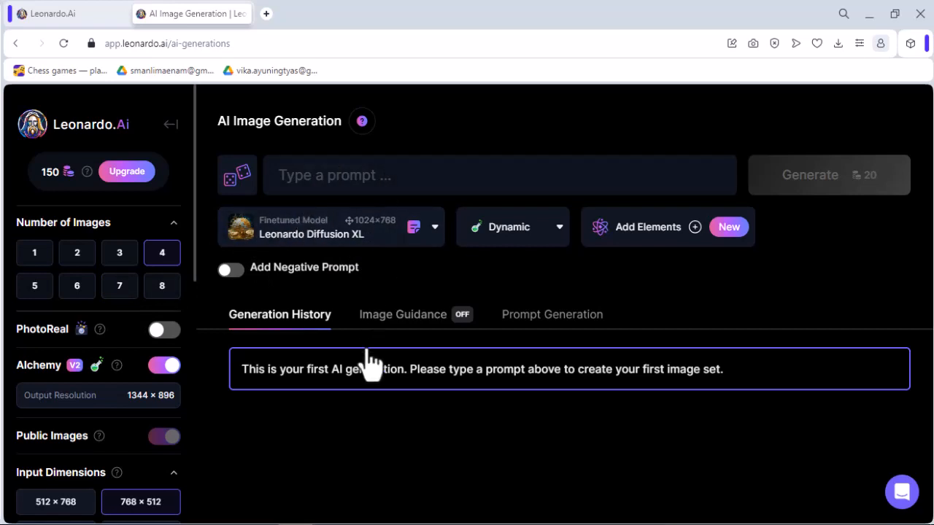
Copy the Indonesian prompt about the Javanese village girl from Perintah Leonardo.txt in Notepad and paste it into Leonardo.Ai's prompt field.
click(364, 524)
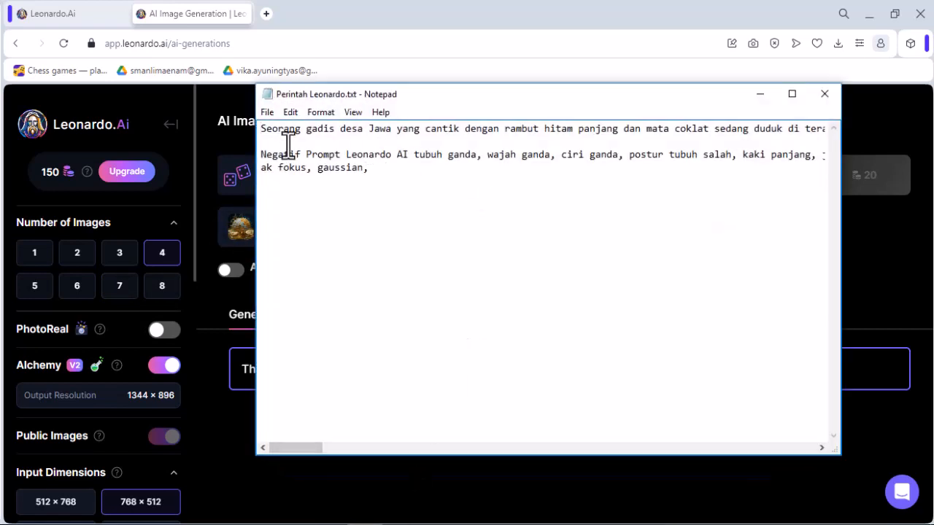
drag(262, 132, 870, 127)
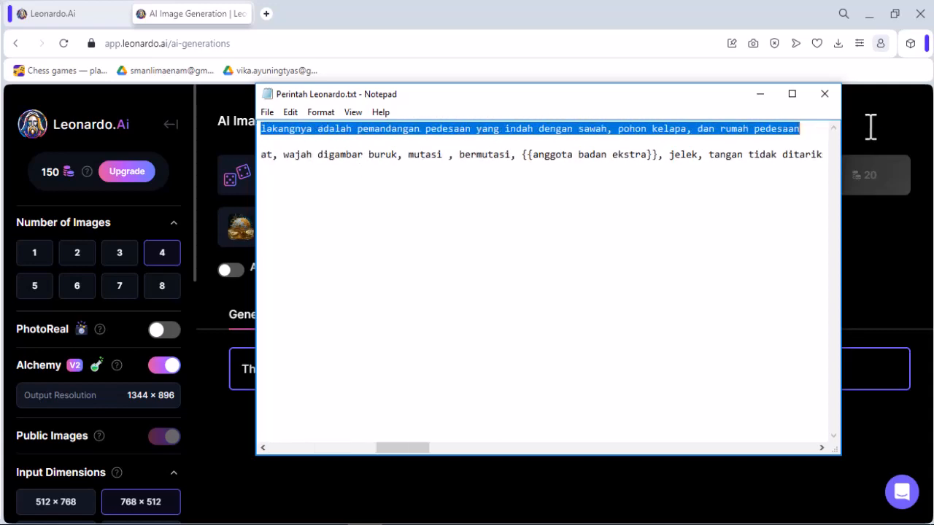
right_click(805, 137)
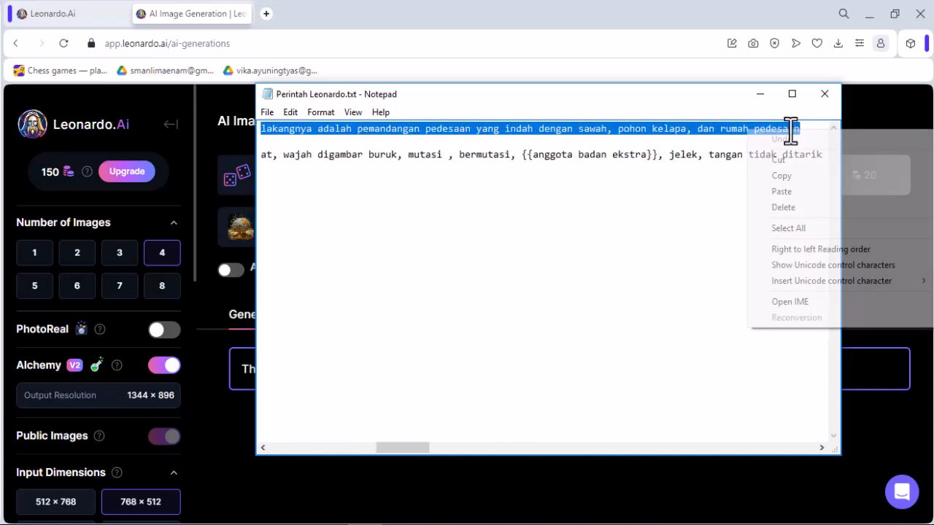
click(821, 175)
click(759, 97)
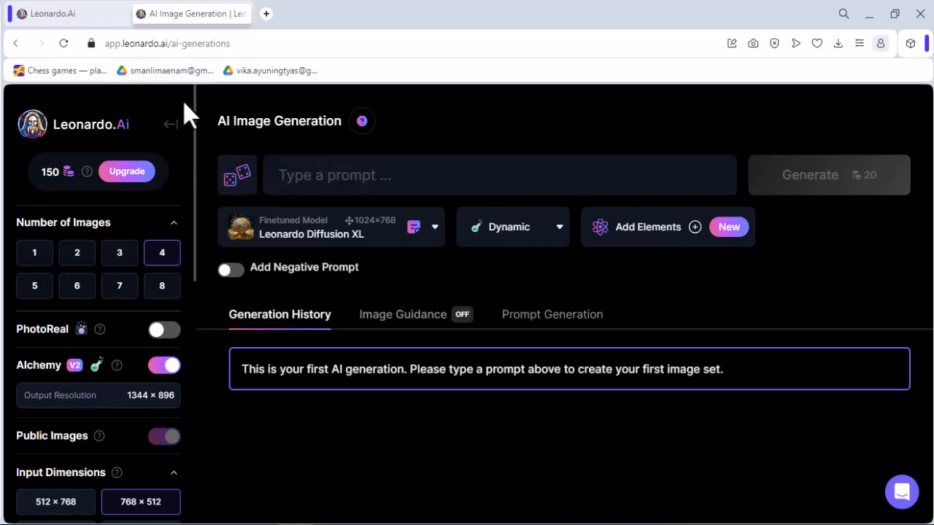
click(328, 183)
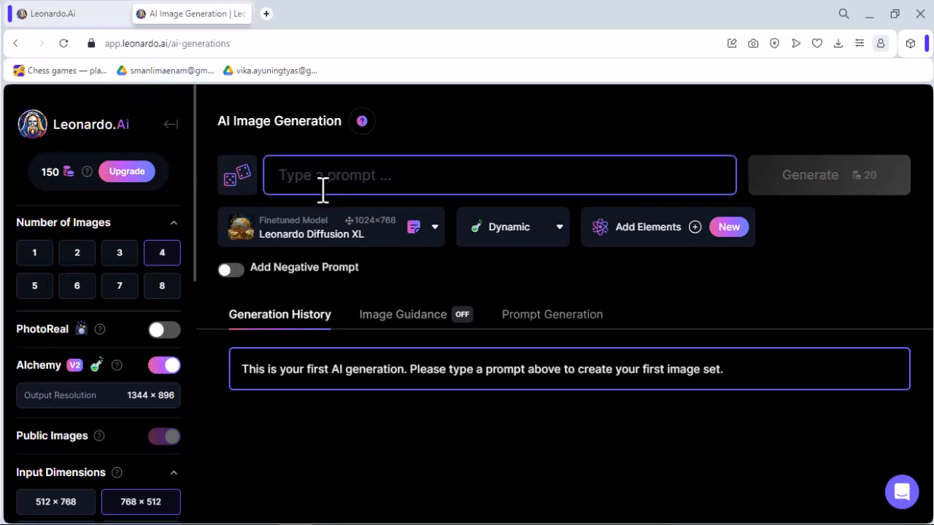
right_click(292, 175)
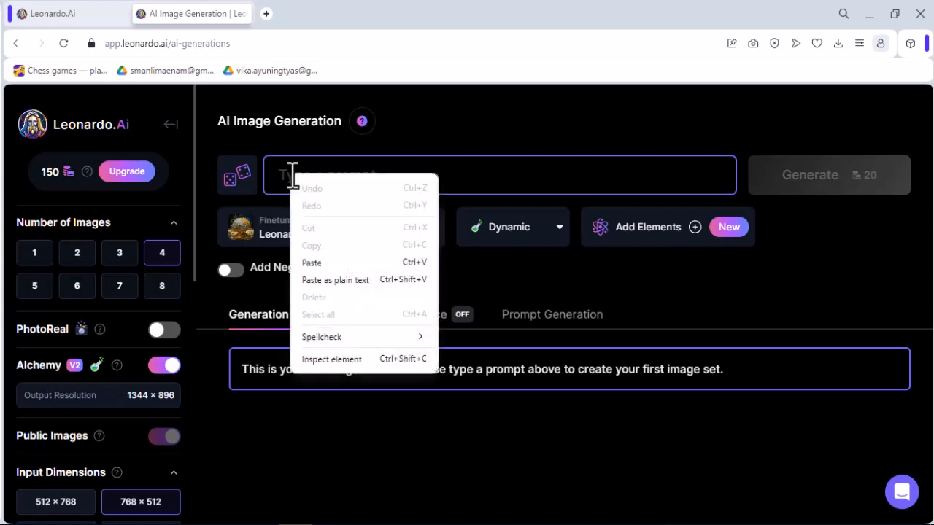
click(320, 262)
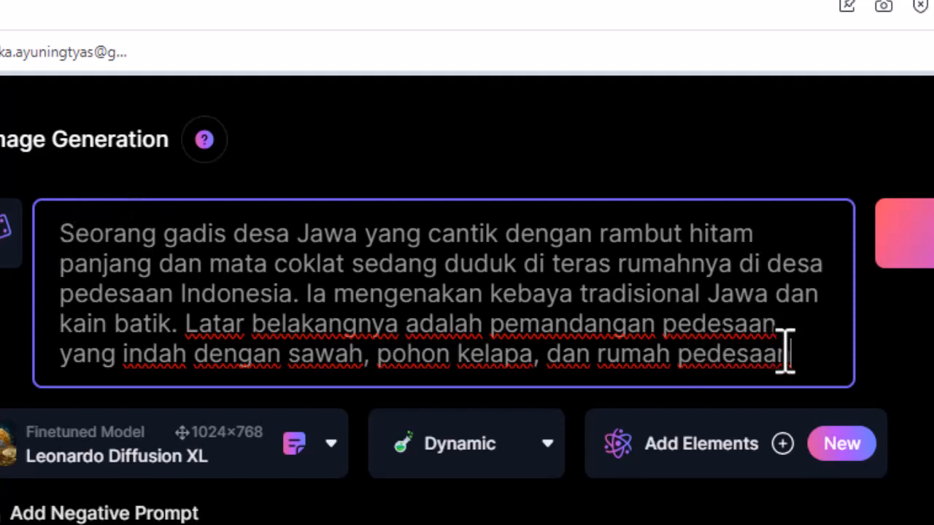
Cut the whole Indonesian prompt out of the prompt field.
drag(810, 361, 26, 232)
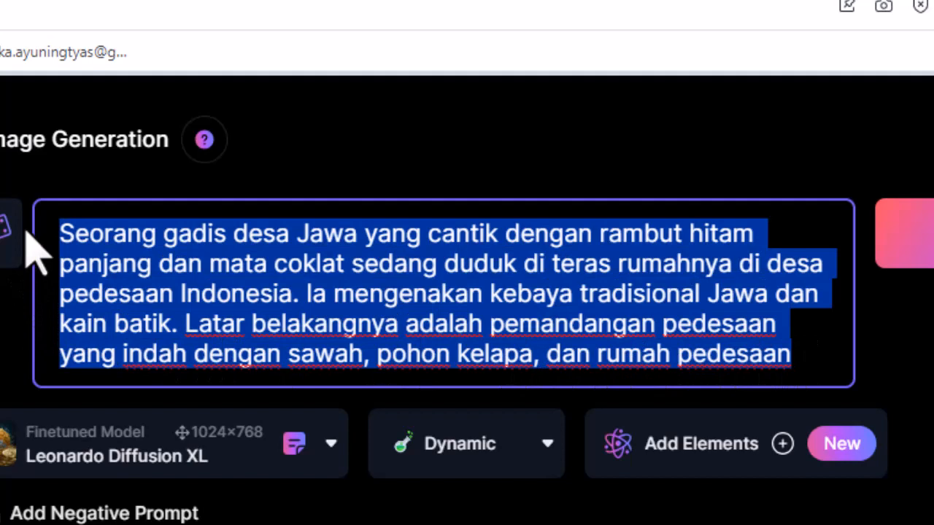
right_click(286, 271)
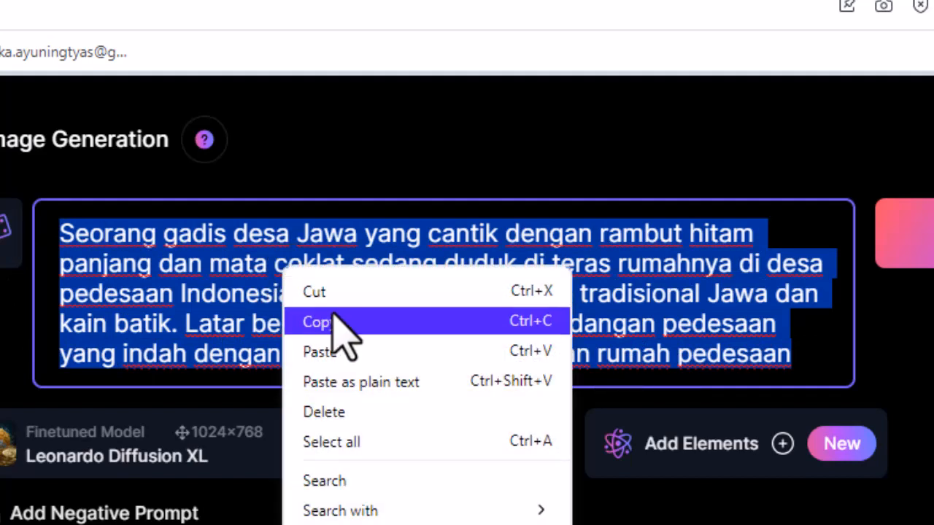
click(315, 292)
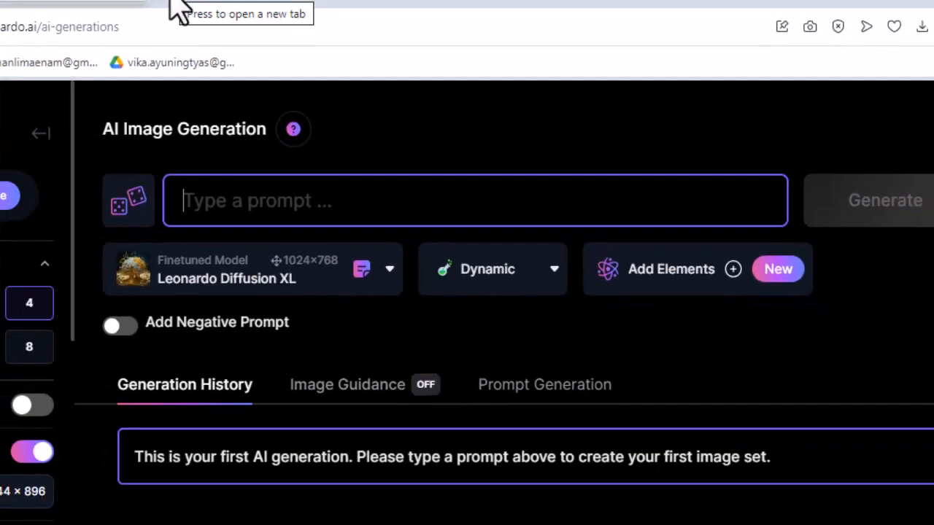
Search the web for "translate" in a new browser tab.
click(388, 13)
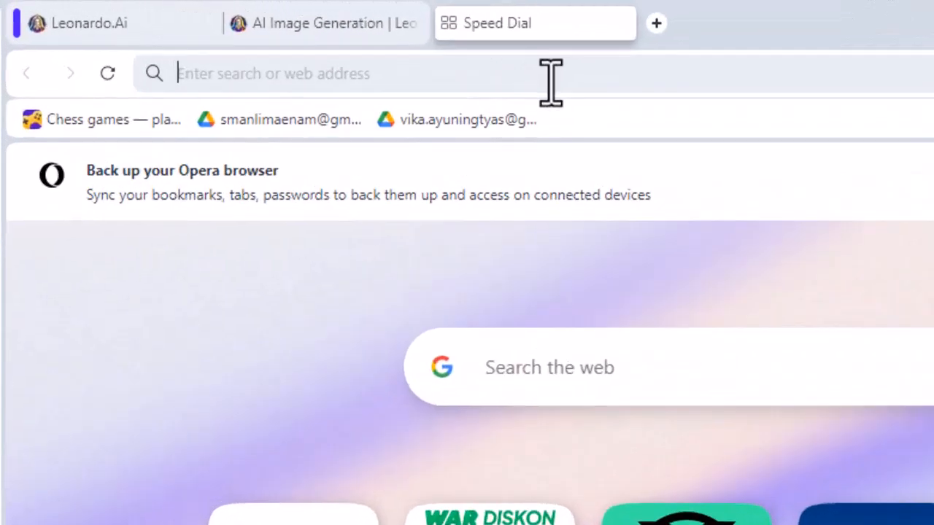
text(t)
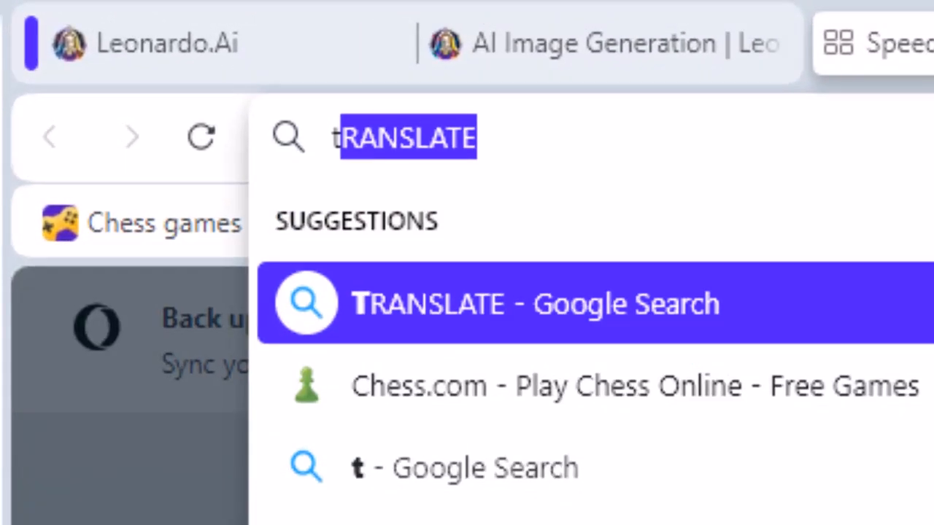
text(ra)
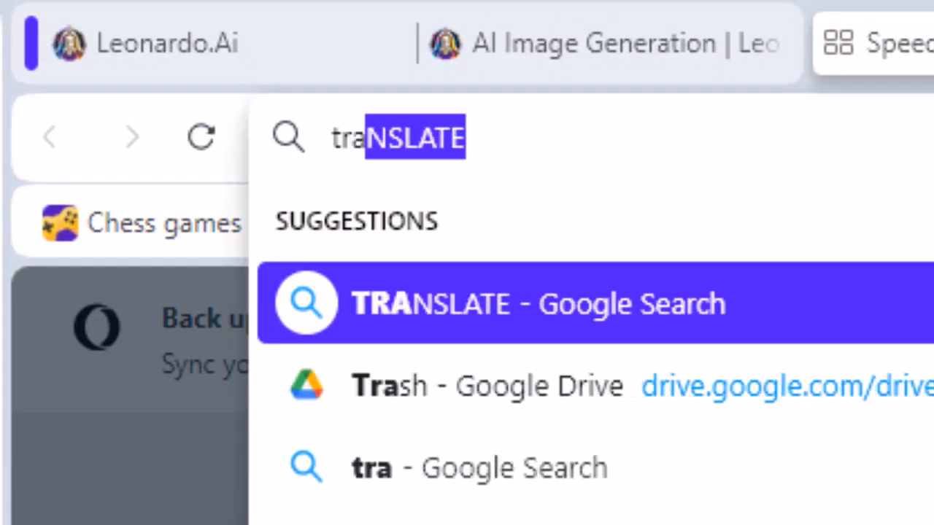
text(n)
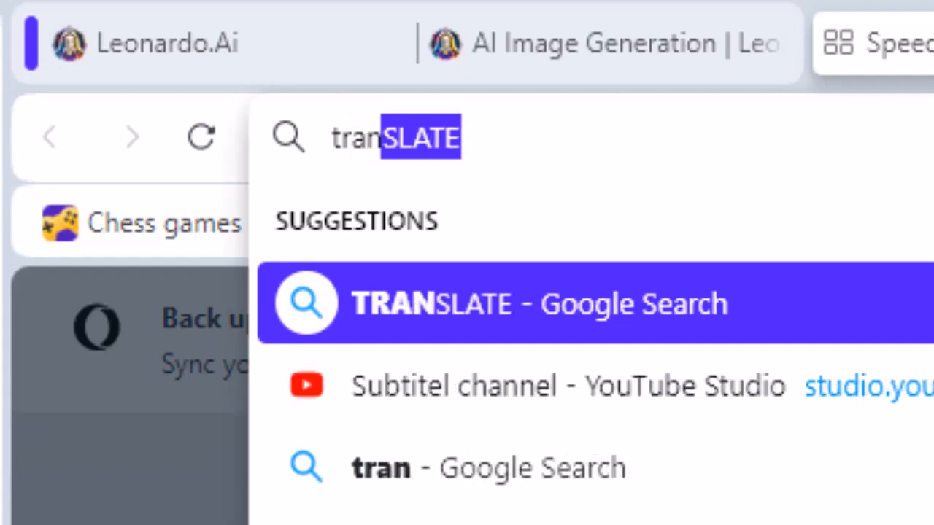
text(slate)
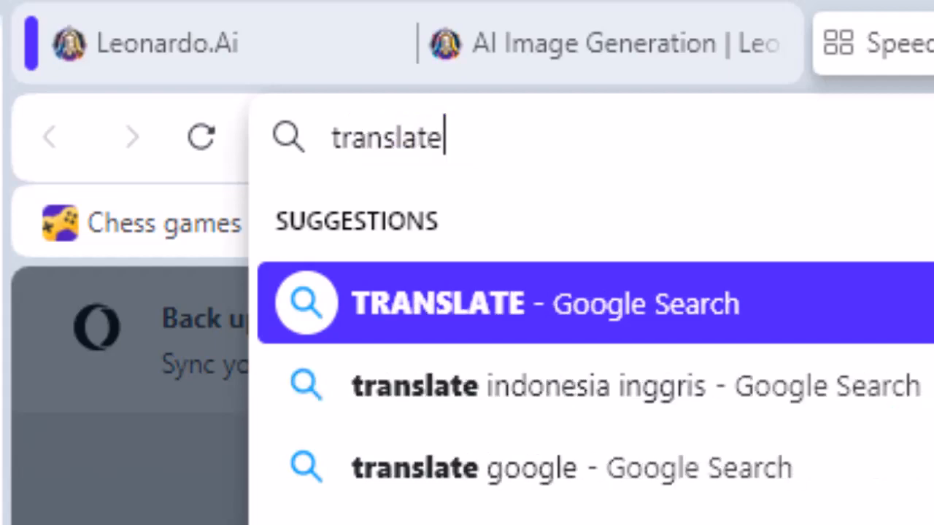
key(Return)
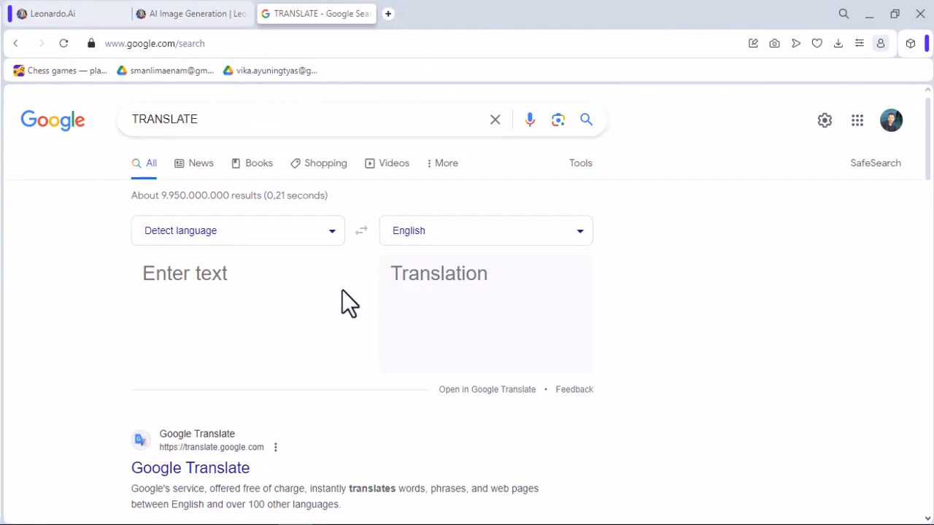
Set the translator's source language to Indonesian and paste the cut prompt as the text to translate into English.
click(333, 235)
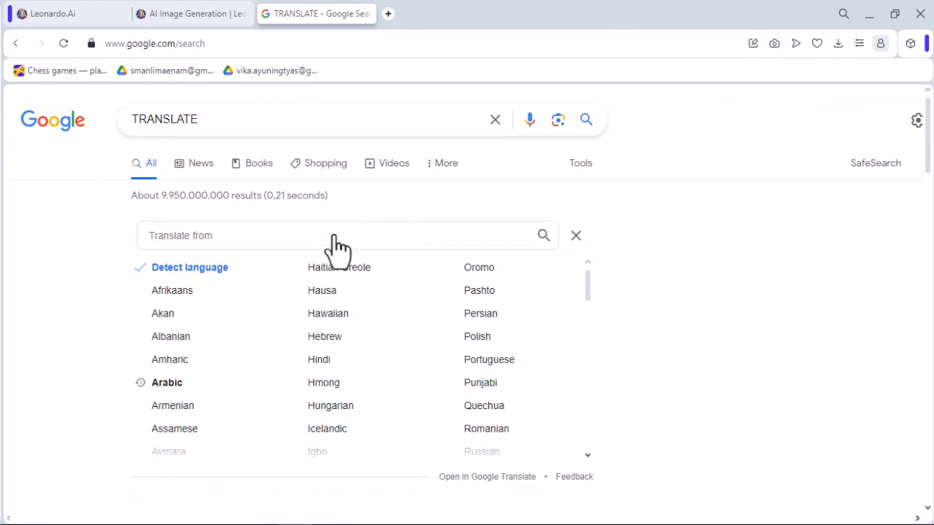
scroll(285, 372, down, 2)
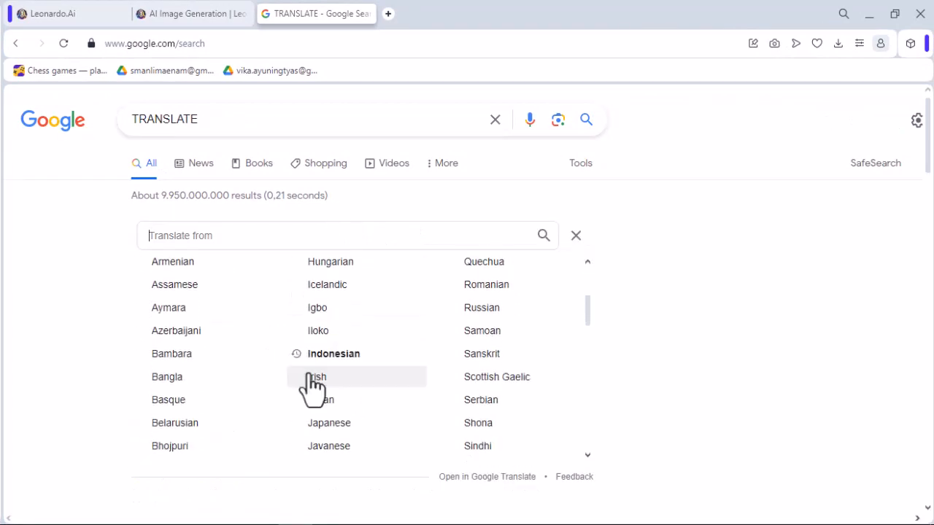
click(356, 365)
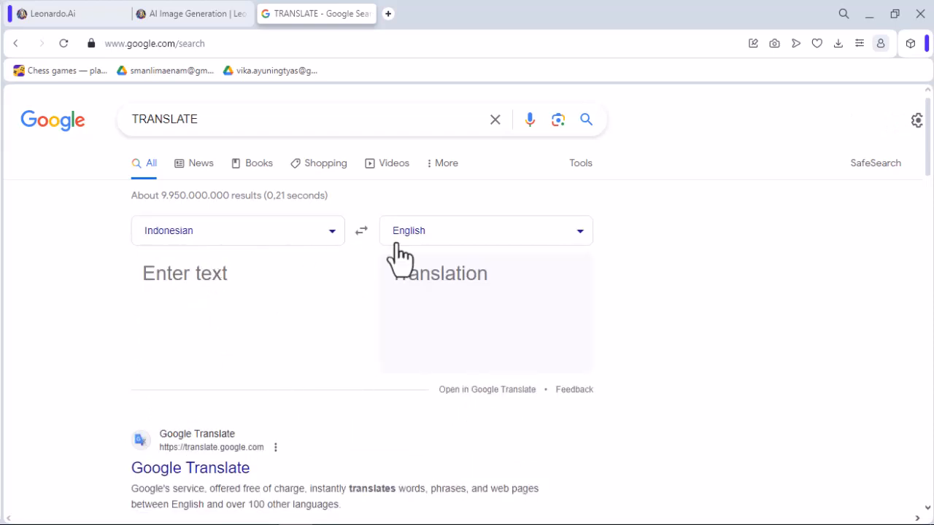
click(272, 277)
right_click(273, 277)
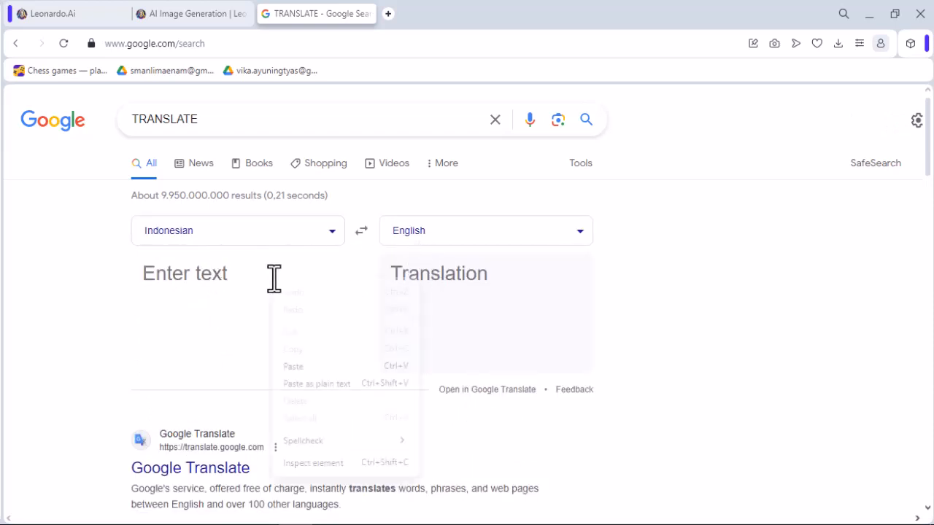
click(298, 367)
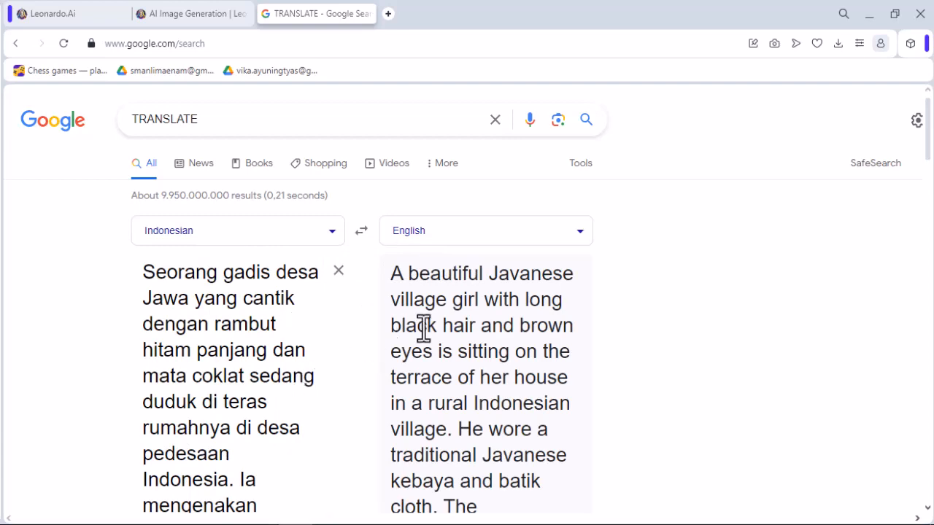
Select the entire English translation, from "A beautiful Javanese village girl" to "village houses", and copy it.
scroll(460, 317, down, 1)
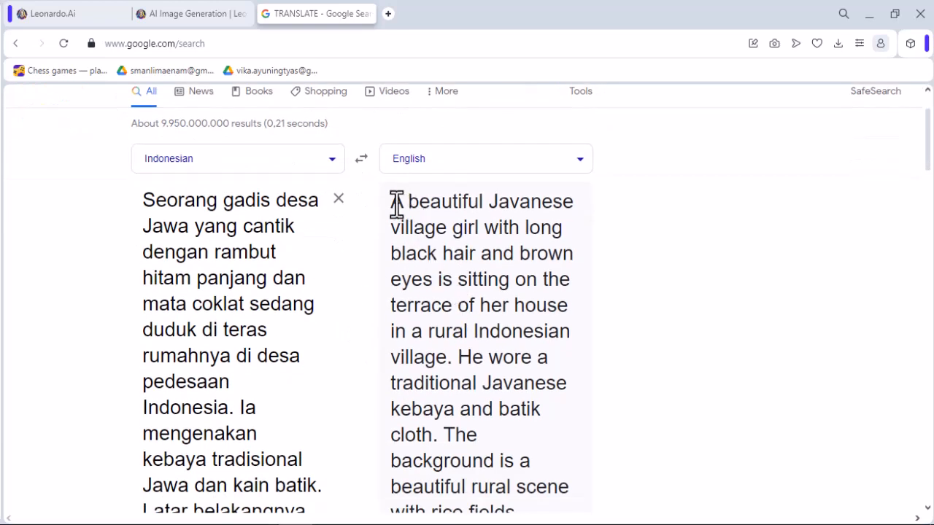
drag(393, 202, 515, 389)
key(ctrl+c)
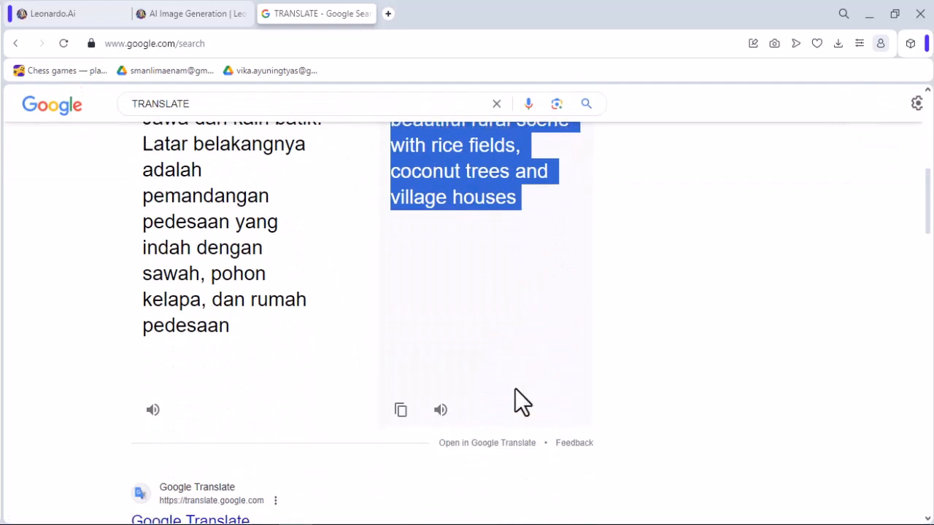
drag(533, 207, 524, 205)
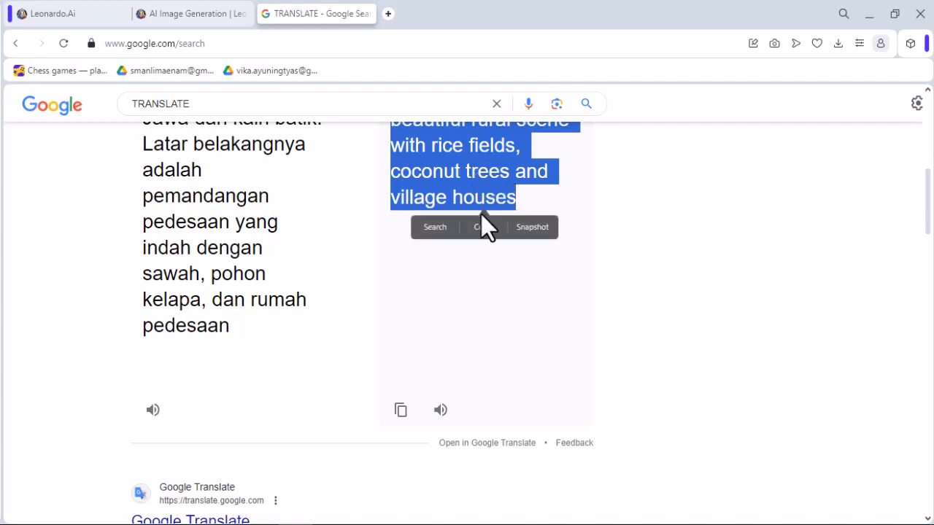
click(483, 226)
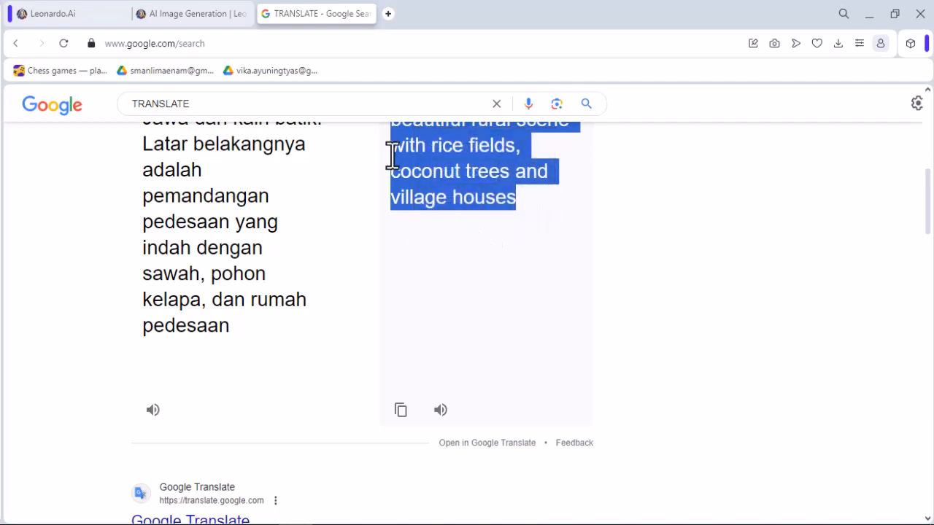
Try to paste the English translation into the prompt field on the AI Image Generation page.
click(194, 14)
right_click(306, 178)
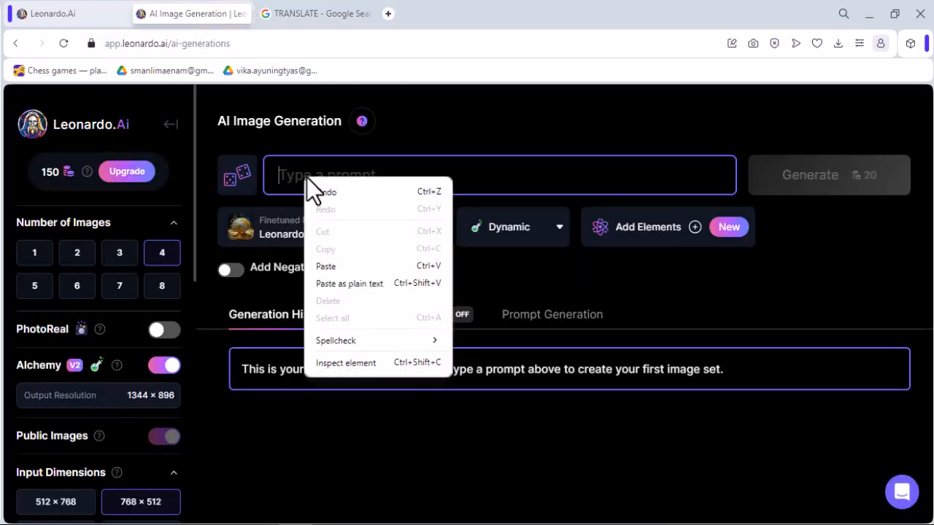
click(327, 266)
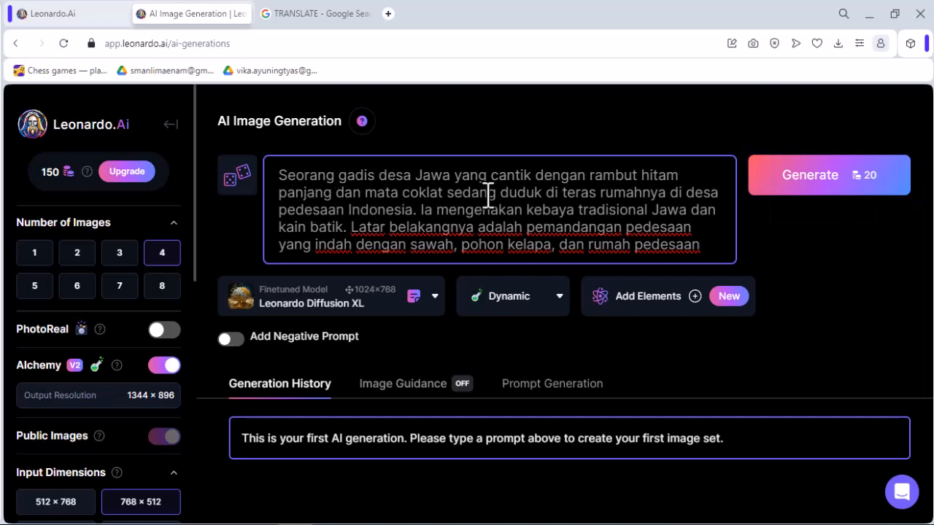
Return to the translation page and copy the selected English text again.
click(295, 12)
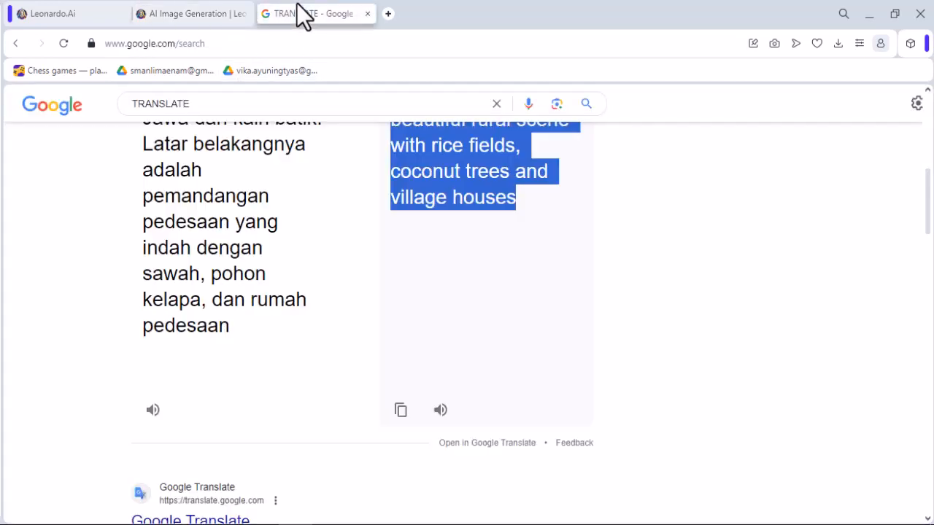
right_click(474, 175)
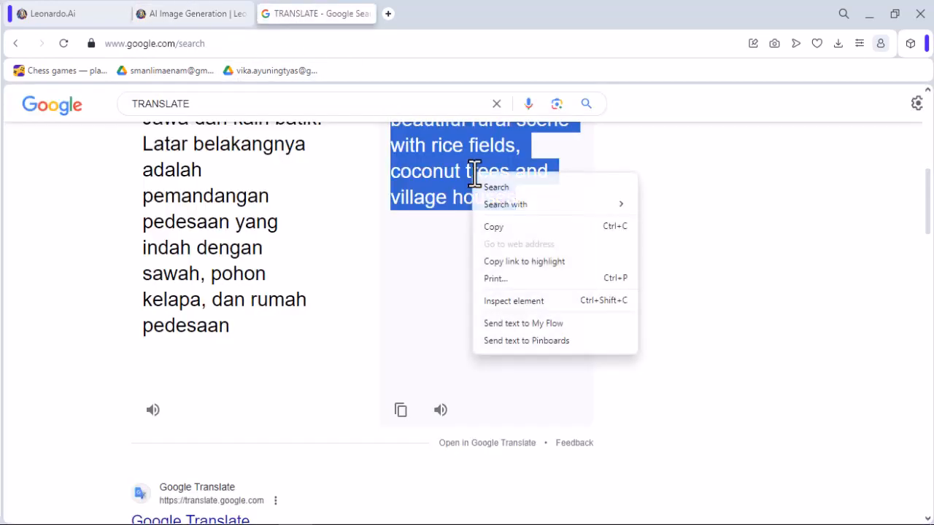
click(503, 225)
Replace the Indonesian prompt on the AI Image Generation page with the copied English translation and generate the images.
click(181, 16)
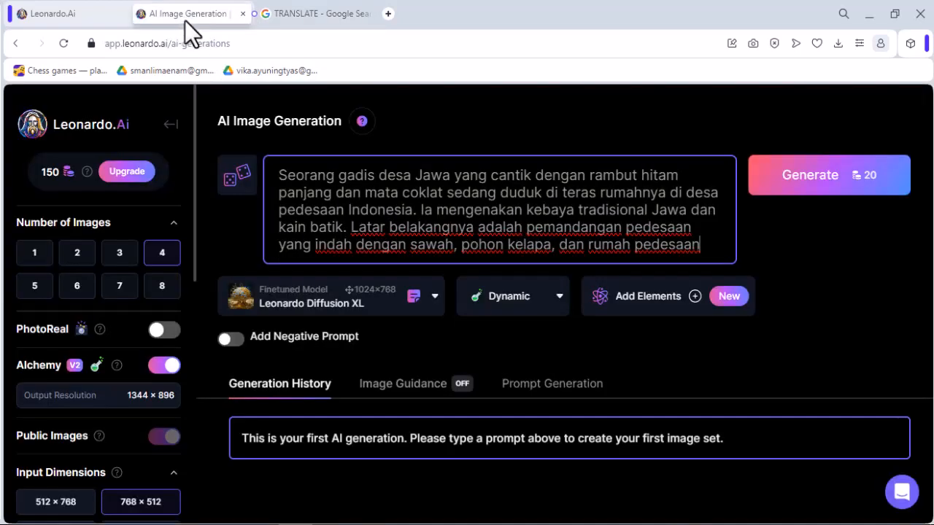
click(330, 193)
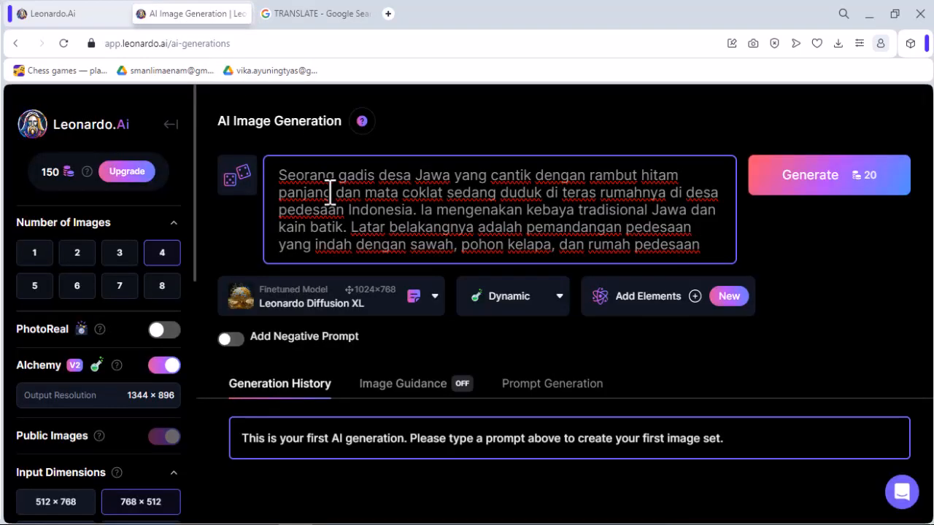
key(ctrl+a)
key(BackSpace)
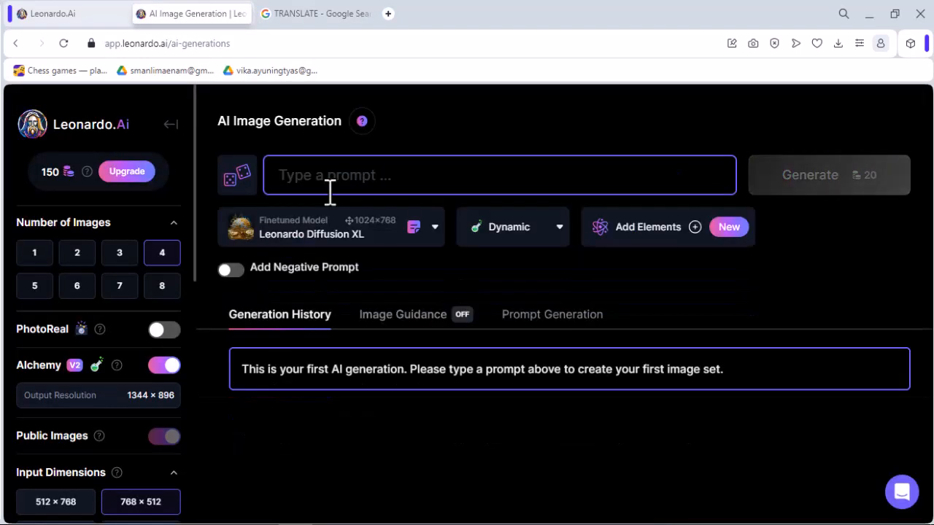
right_click(319, 176)
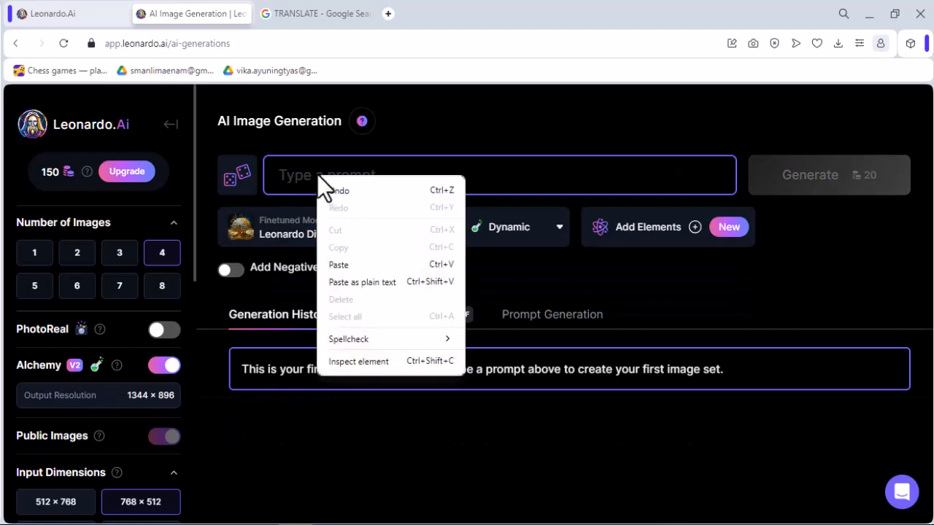
click(349, 265)
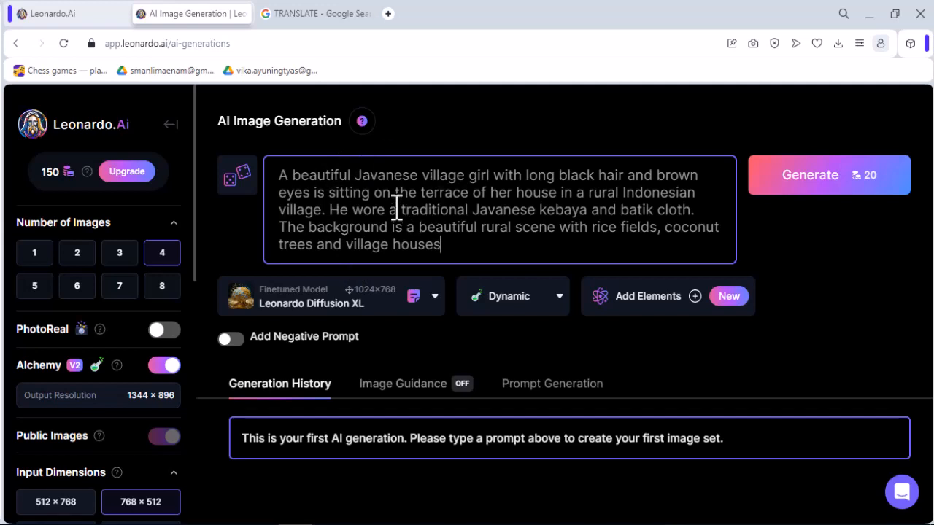
click(830, 191)
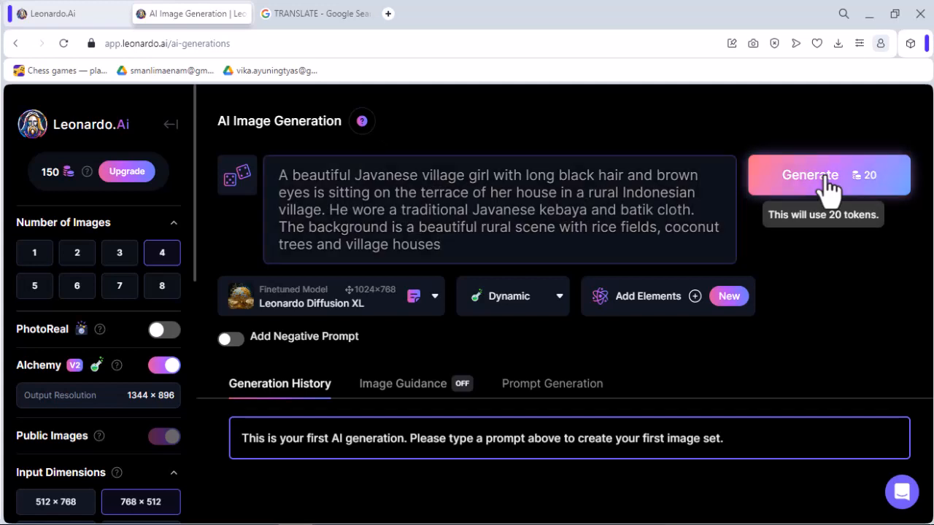
Select Education as the interest and enable the over-18 confirmation that shows NSFW content by default.
scroll(633, 295, down, 1)
scroll(627, 292, down, 4)
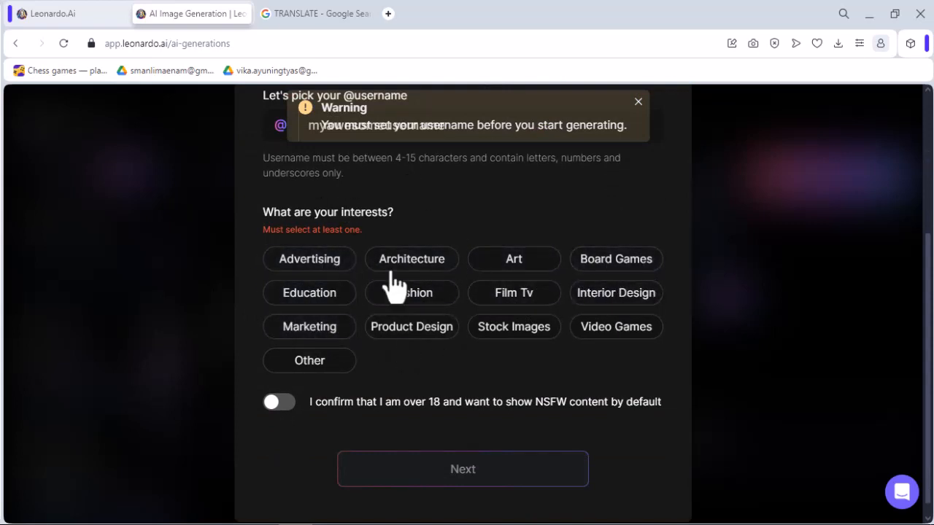
click(325, 305)
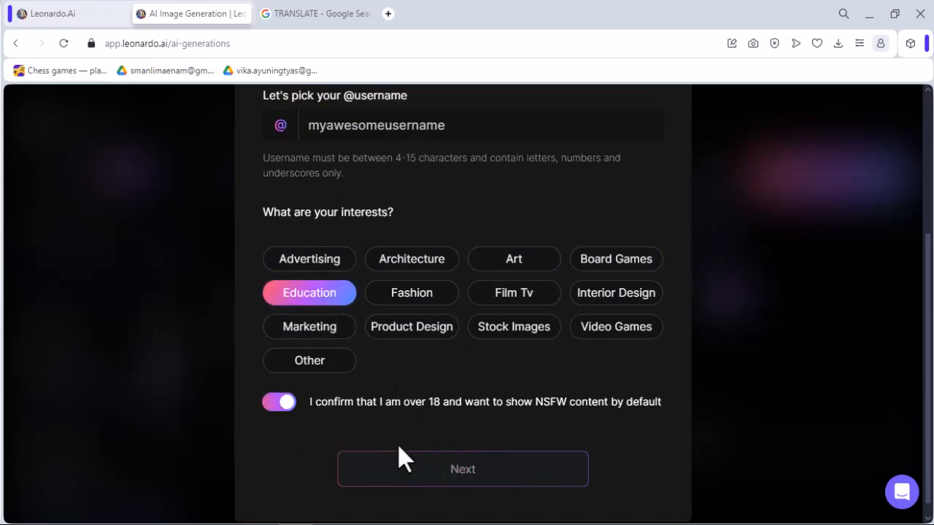
scroll(402, 457, up, 2)
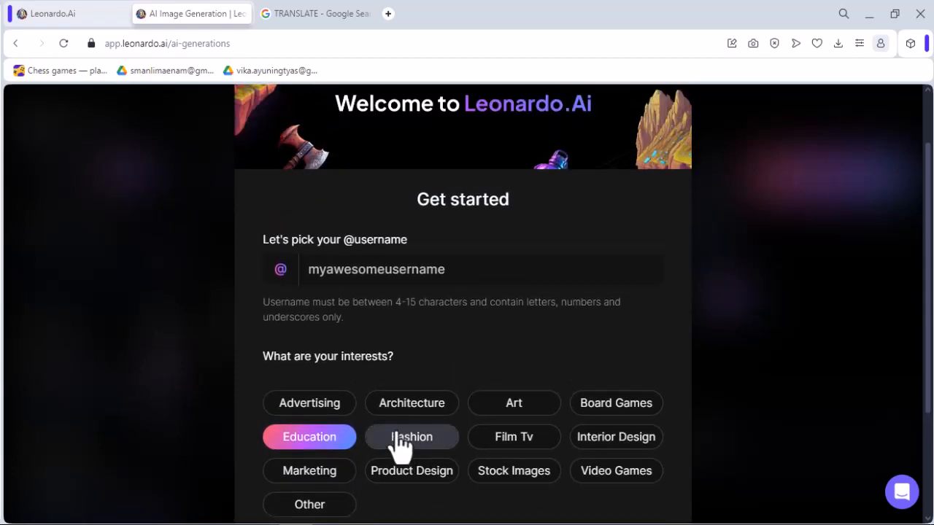
scroll(398, 446, up, 1)
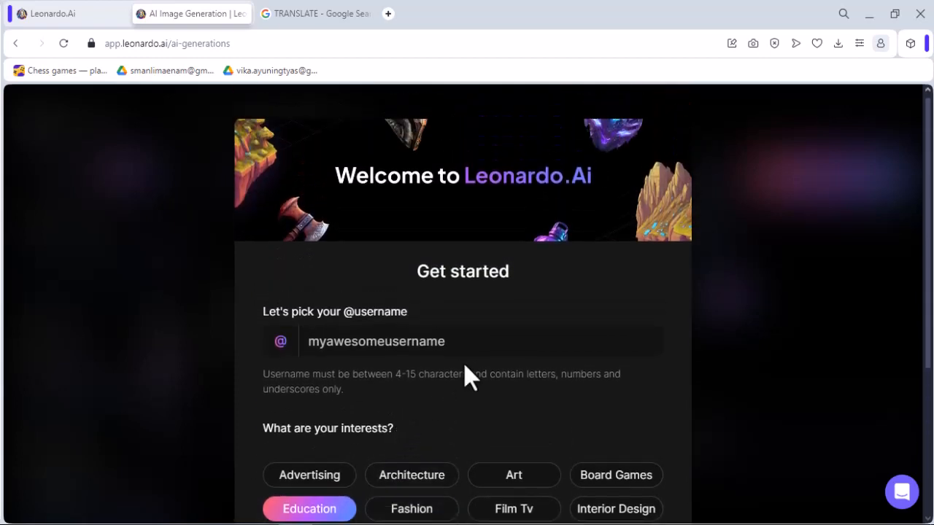
Fill in the username in the Get started form, without spaces, and have it validated.
click(467, 348)
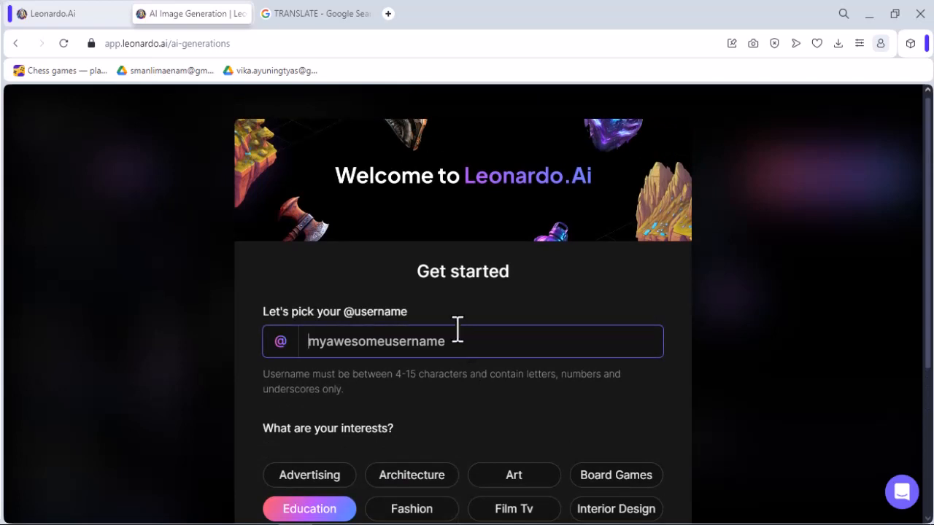
text(ki ageng)
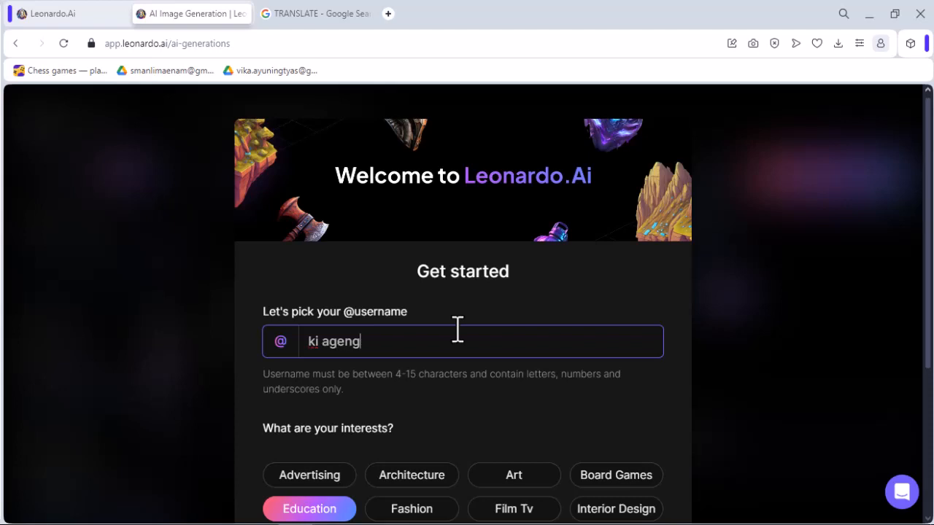
scroll(529, 345, down, 3)
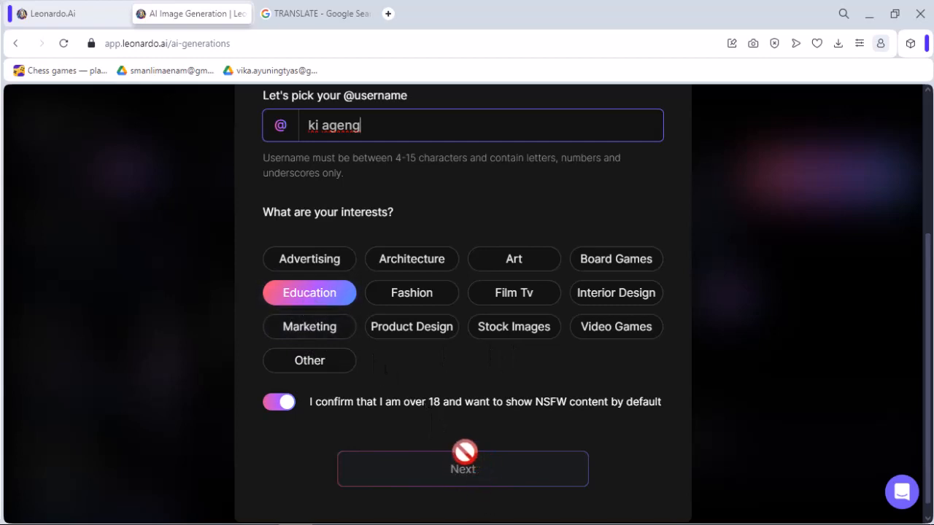
scroll(464, 453, up, 1)
scroll(465, 452, up, 1)
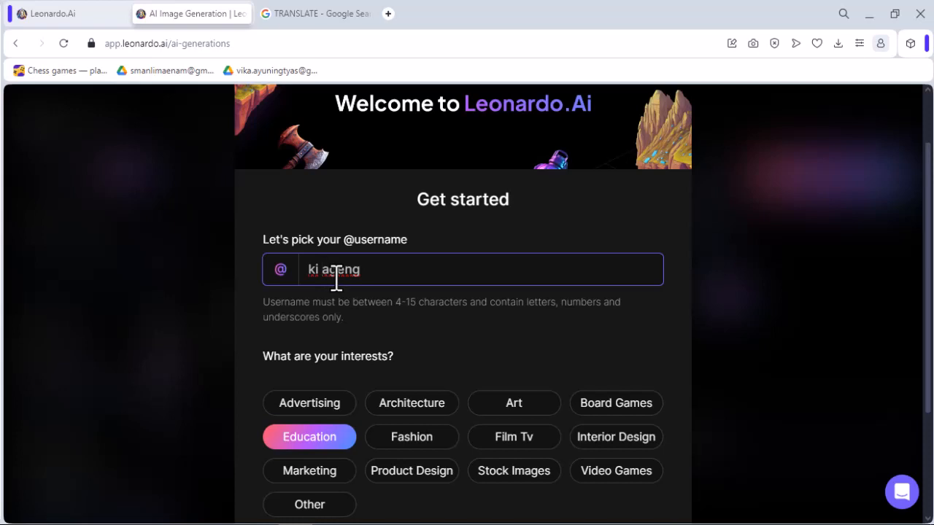
scroll(478, 307, down, 2)
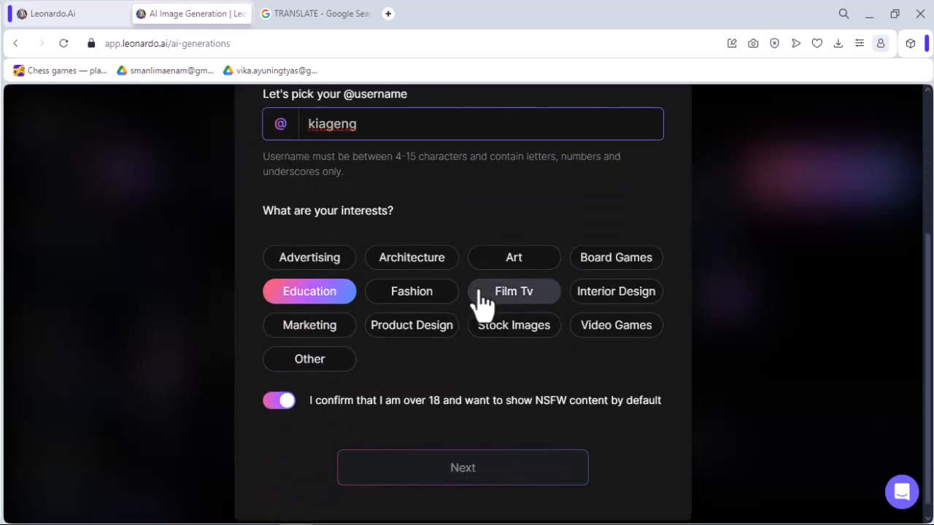
click(475, 465)
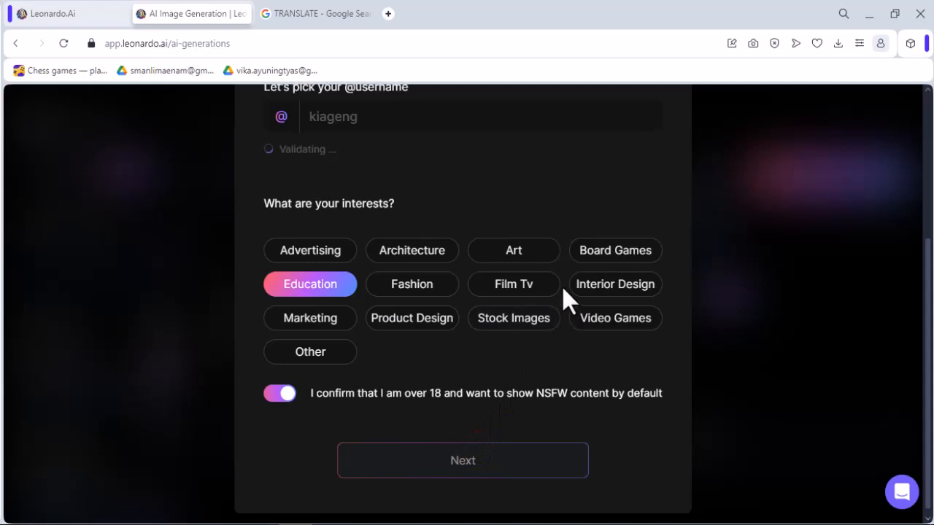
Submit the username and interests to continue to the role question.
scroll(564, 292, up, 2)
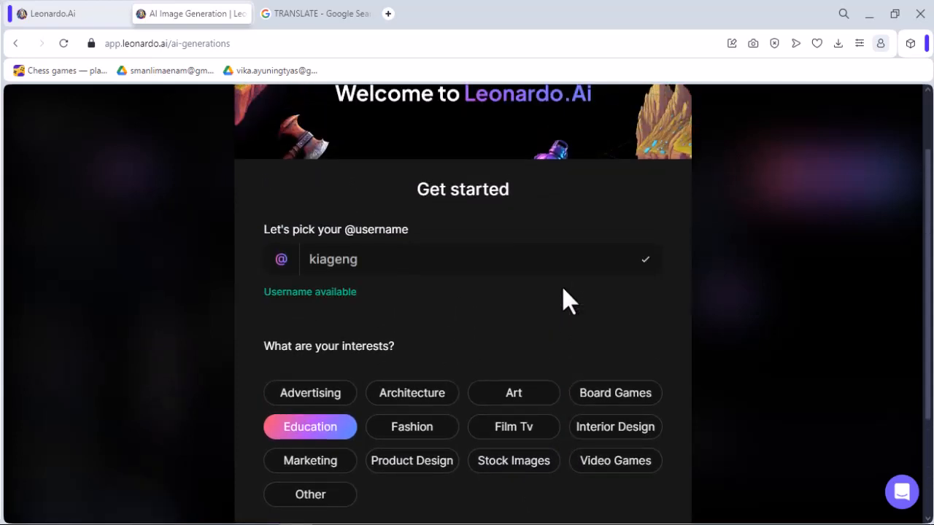
scroll(513, 321, down, 2)
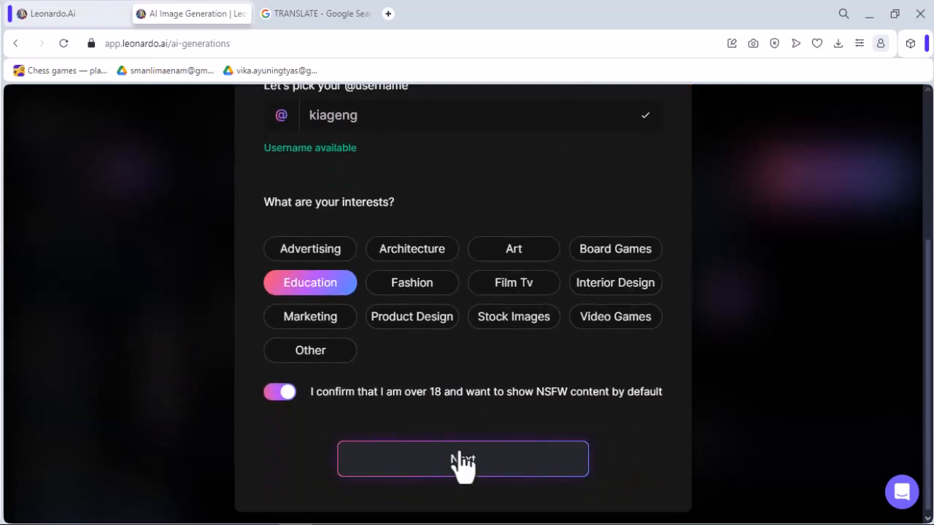
scroll(318, 179, up, 1)
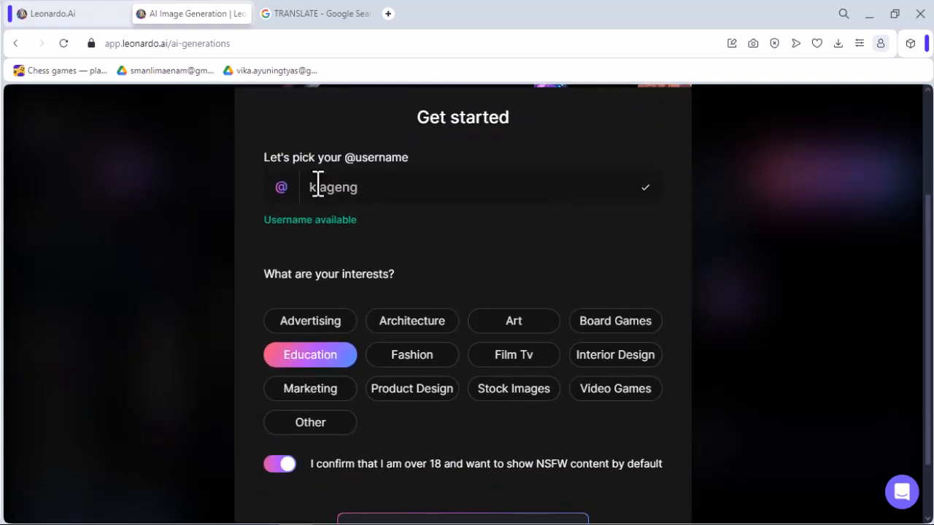
scroll(392, 258, down, 1)
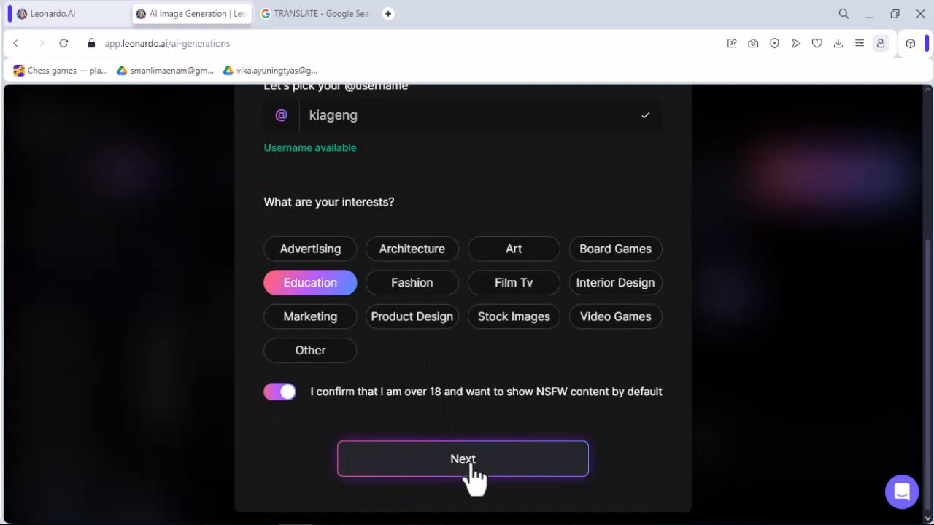
click(471, 466)
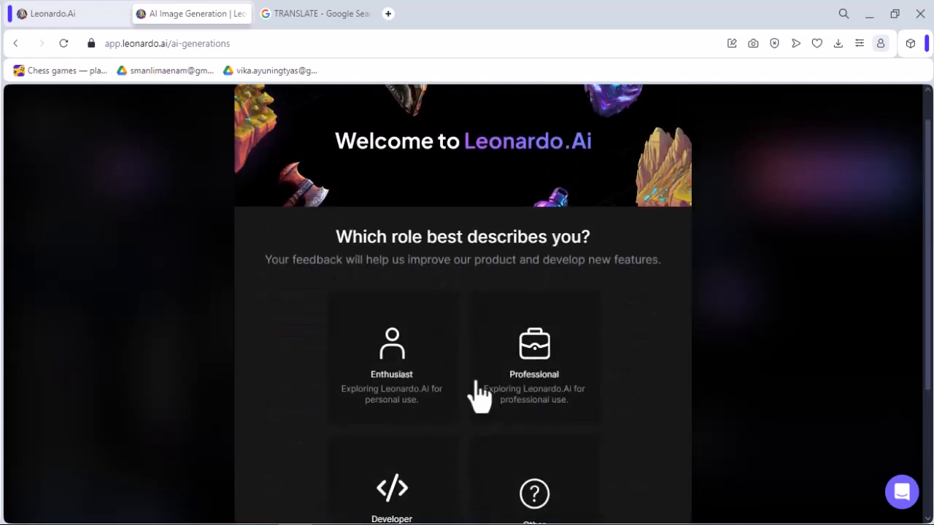
Choose Professional as the role that describes the account holder and start using Leonardo.
scroll(490, 352, down, 2)
scroll(492, 352, down, 1)
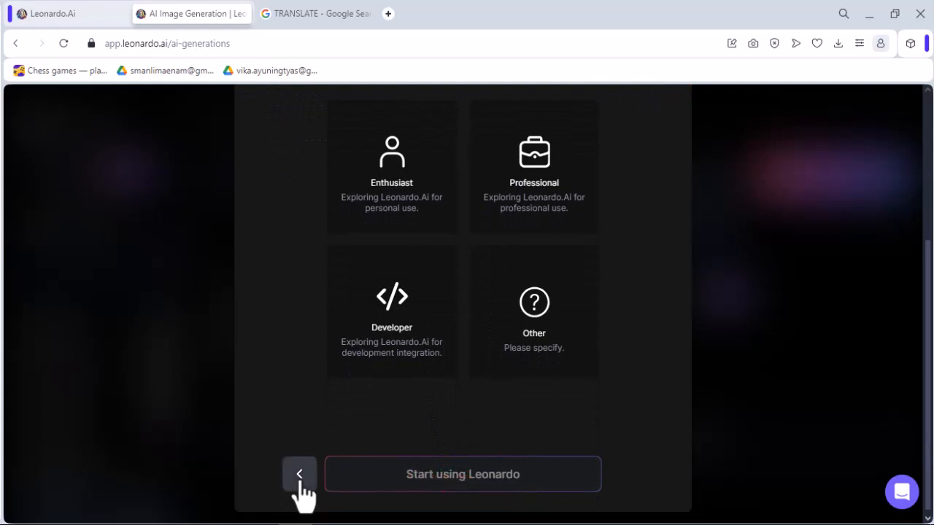
scroll(390, 420, up, 2)
scroll(394, 423, up, 1)
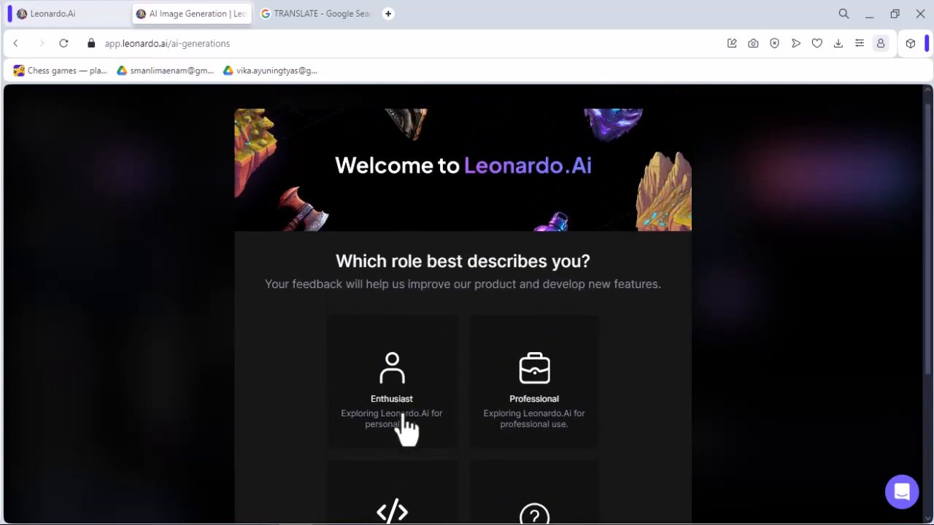
scroll(438, 423, down, 2)
scroll(499, 370, up, 1)
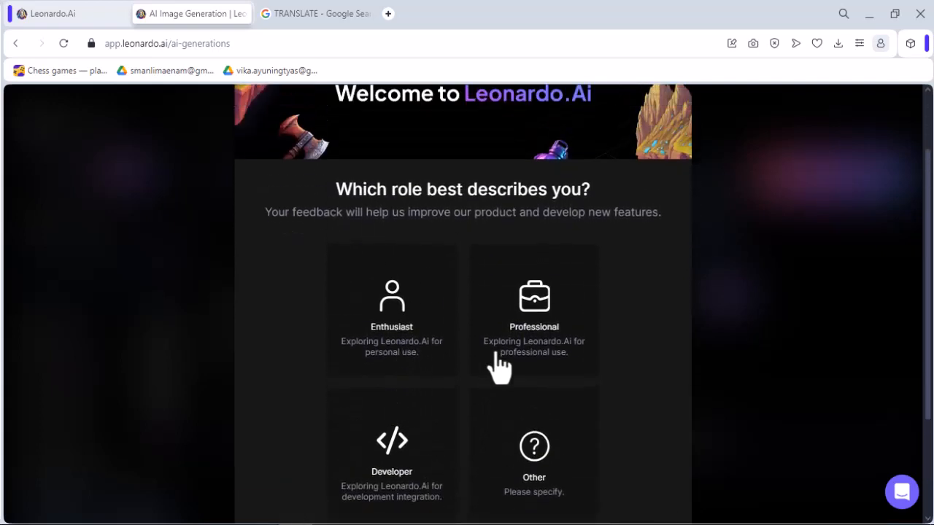
click(536, 313)
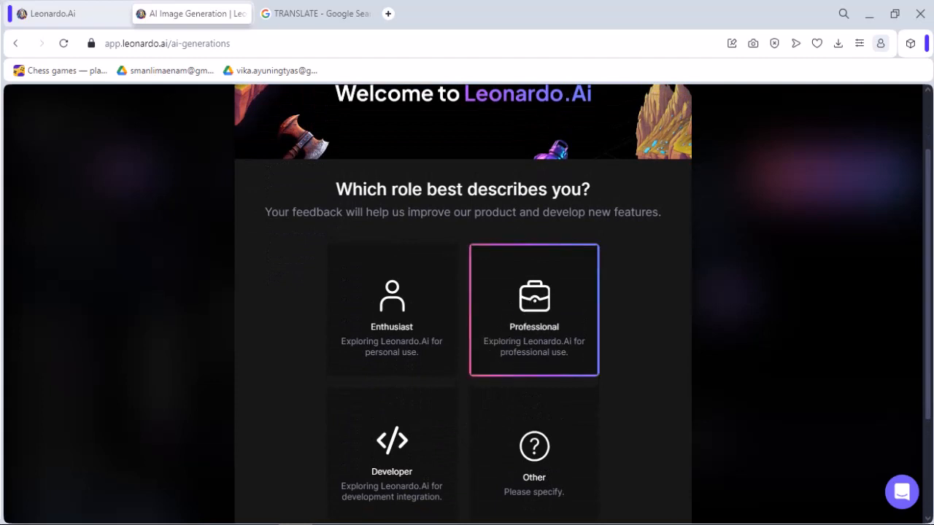
scroll(518, 487, down, 2)
click(496, 478)
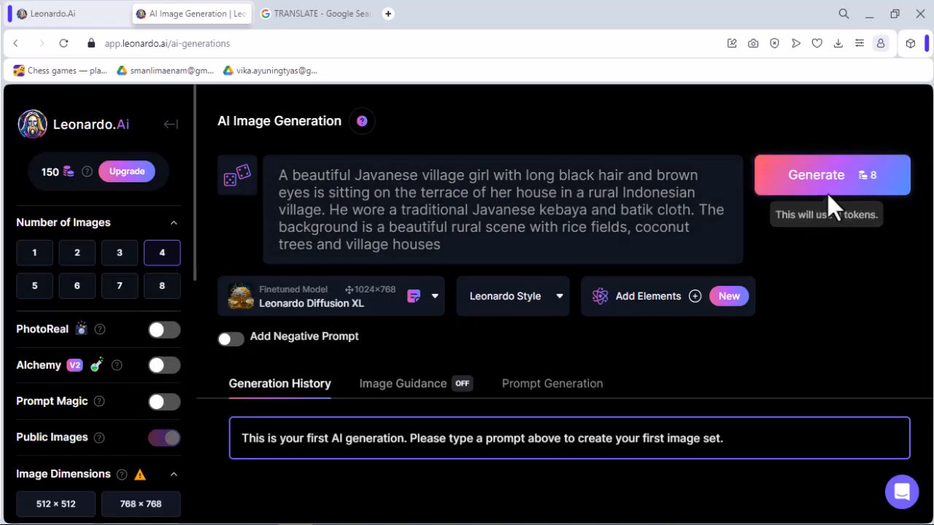
Review the advanced generation settings and follow the notice showing where Image Inputs have moved.
scroll(130, 436, down, 4)
scroll(133, 438, down, 4)
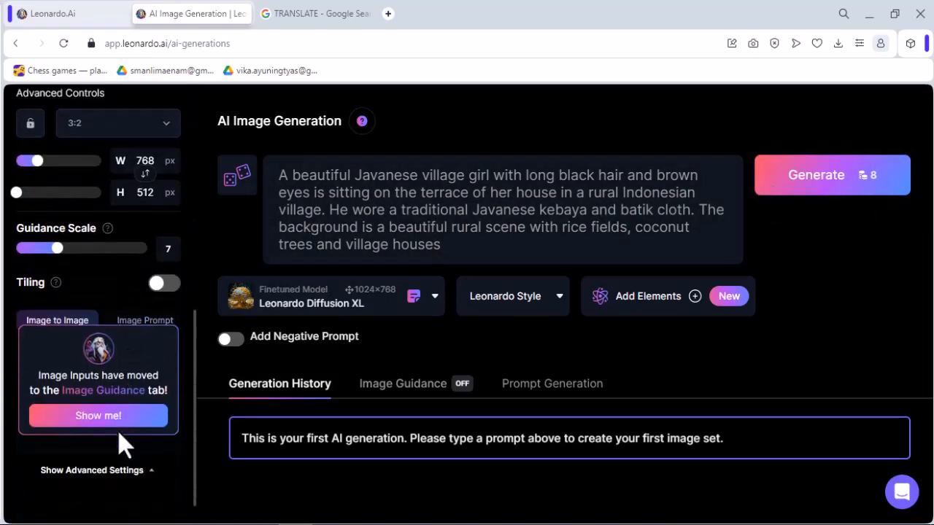
click(120, 415)
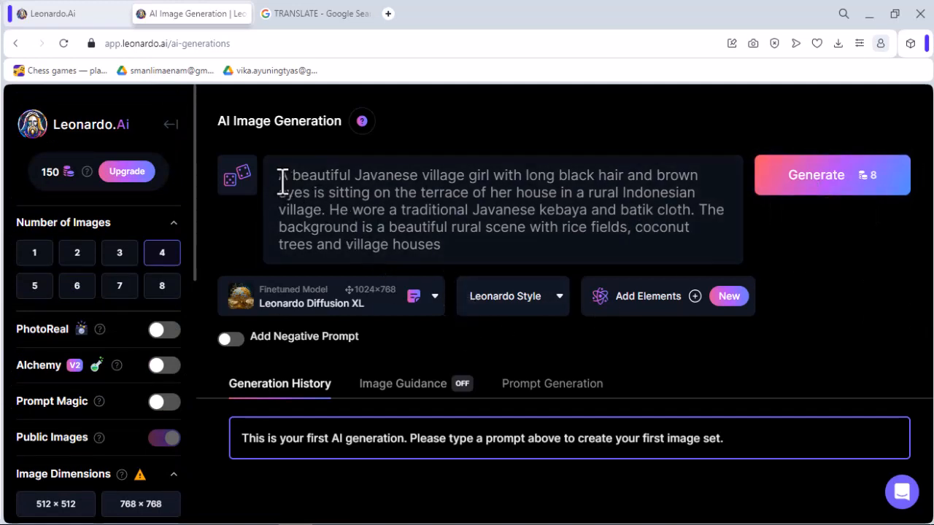
Generate four 768 × 512 images from the English village girl prompt using Leonardo Diffusion XL and Leonardo Style.
click(860, 176)
scroll(498, 209, down, 4)
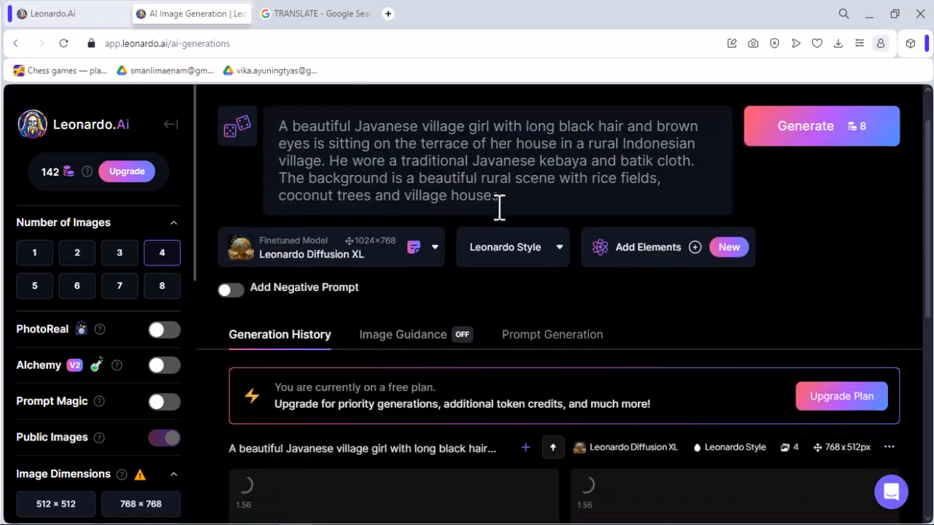
scroll(498, 217, up, 3)
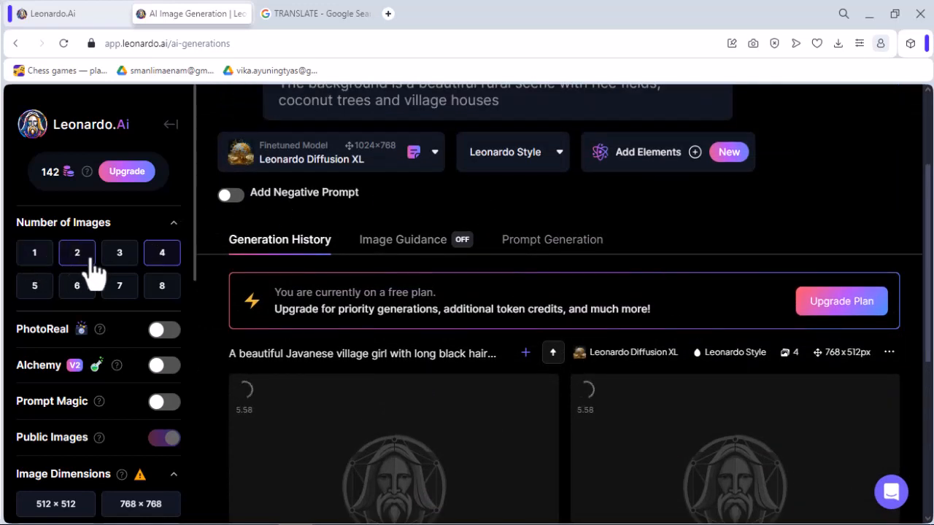
scroll(417, 417, down, 3)
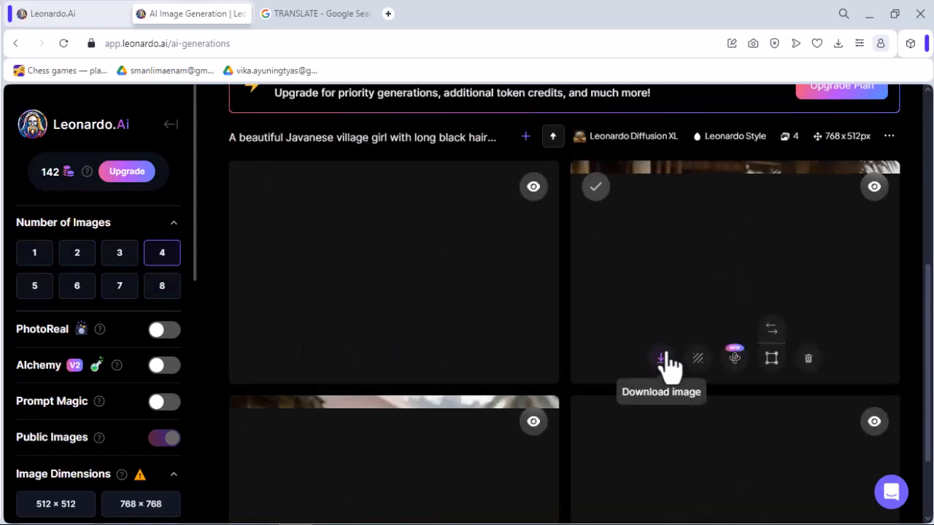
Examine the four generated images of the Javanese village girl in the generation history.
scroll(519, 358, up, 1)
scroll(520, 357, down, 3)
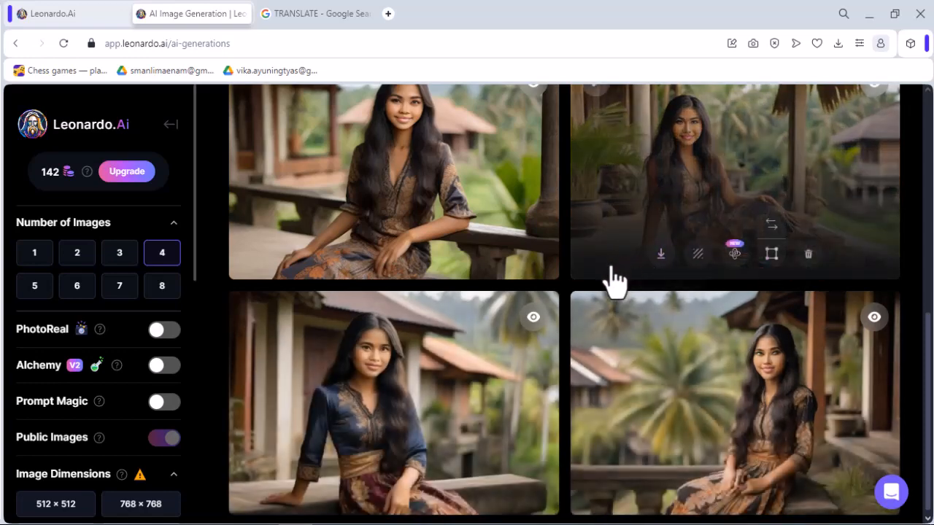
scroll(408, 250, up, 2)
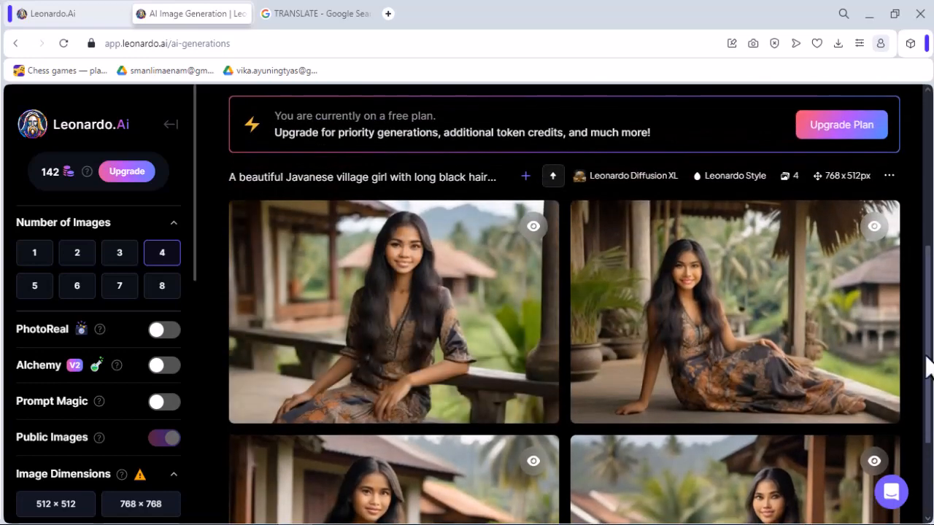
scroll(843, 368, up, 2)
scroll(803, 364, up, 3)
scroll(767, 360, down, 3)
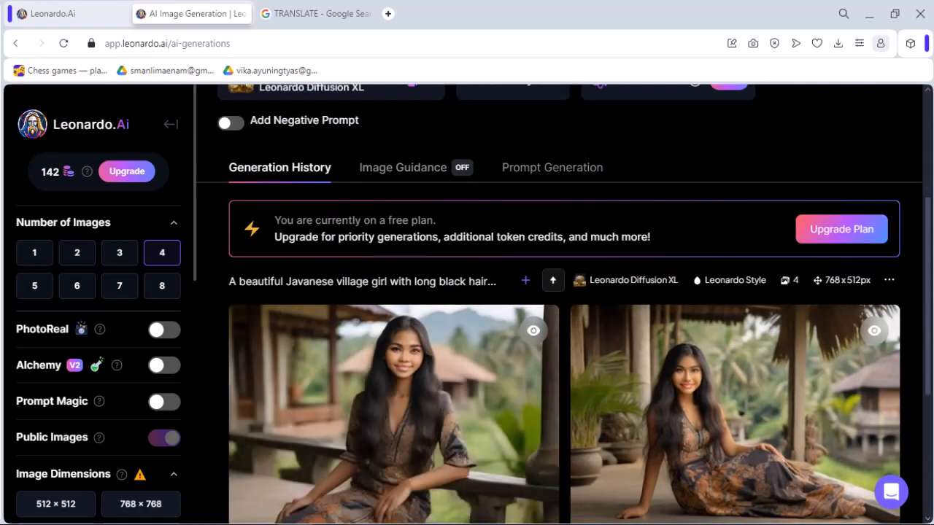
scroll(511, 365, down, 1)
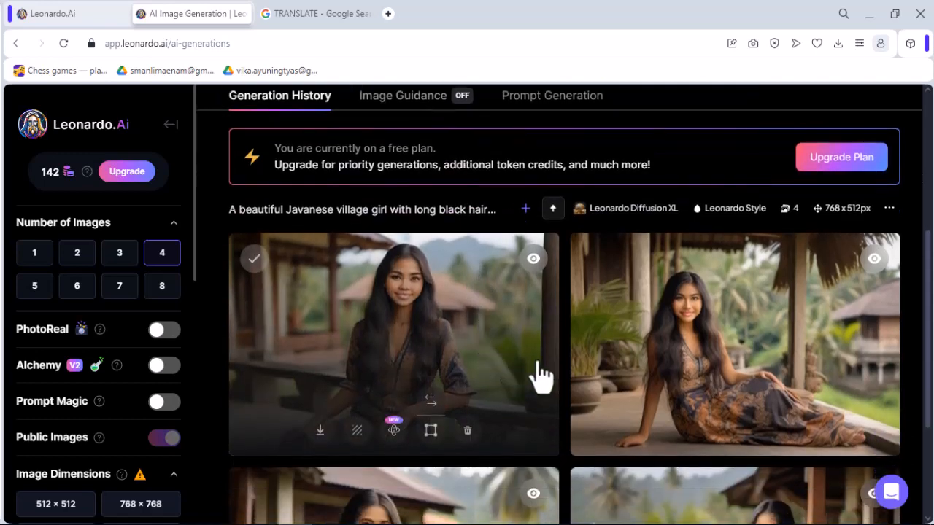
scroll(292, 503, down, 1)
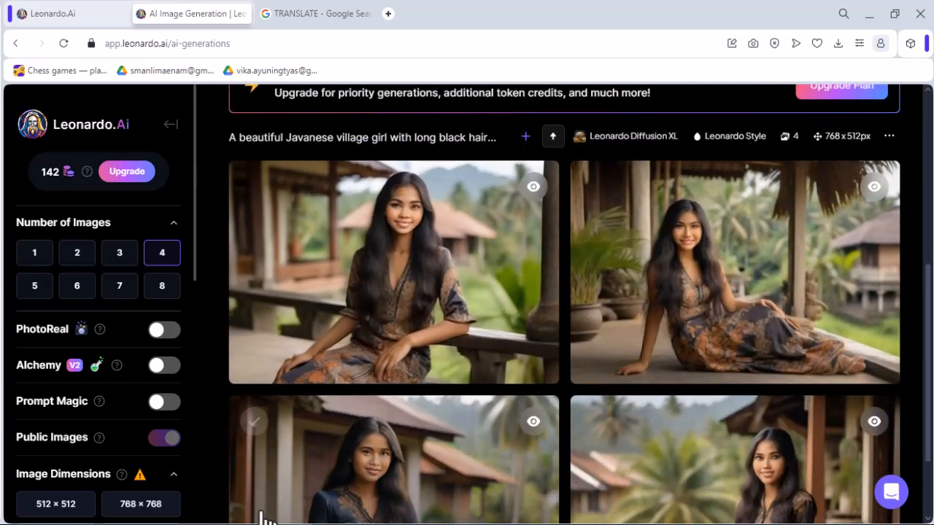
scroll(343, 510, down, 2)
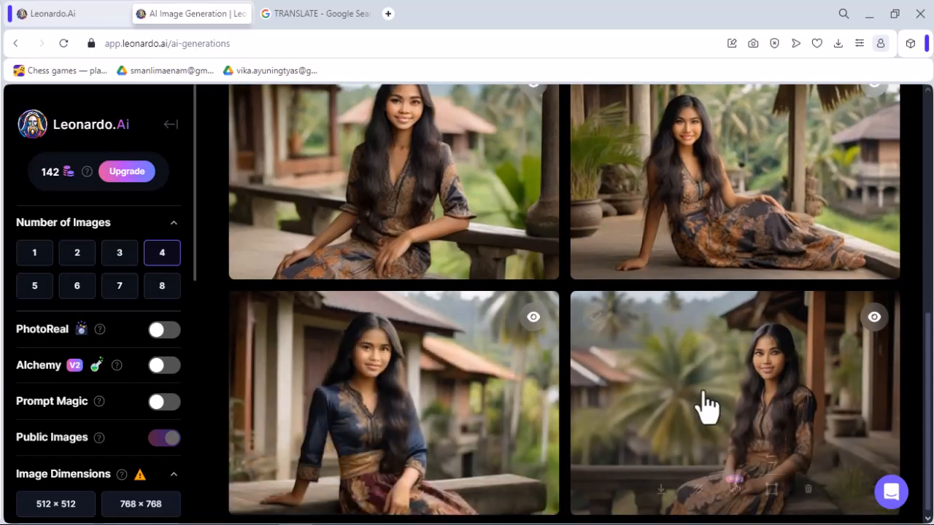
scroll(438, 365, up, 1)
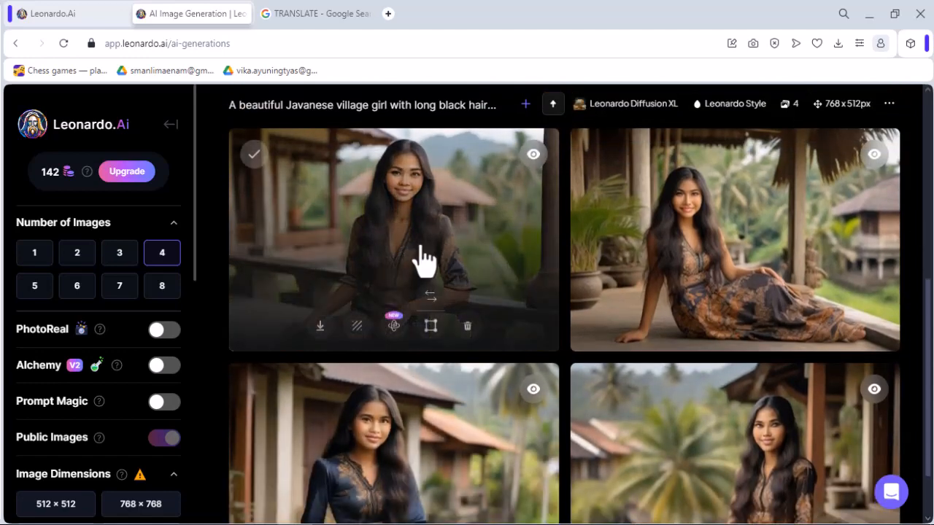
scroll(438, 507, down, 1)
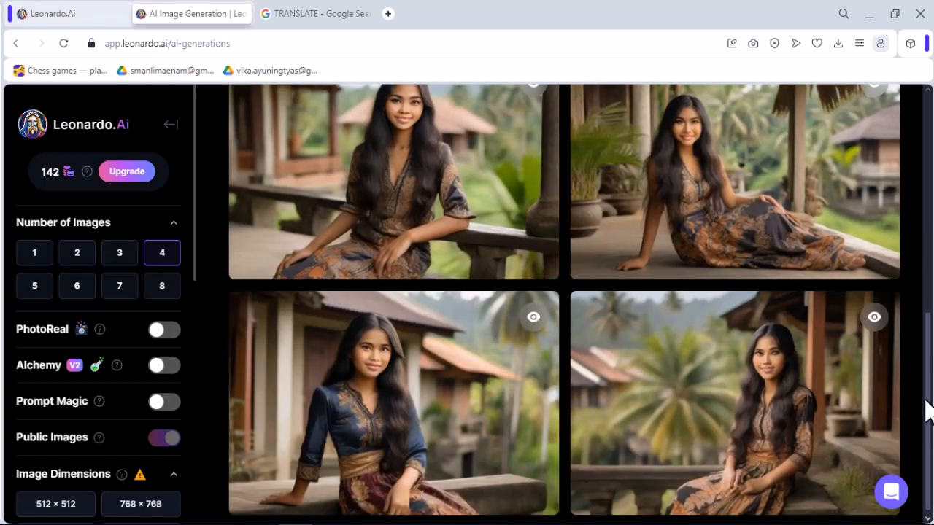
scroll(516, 370, up, 6)
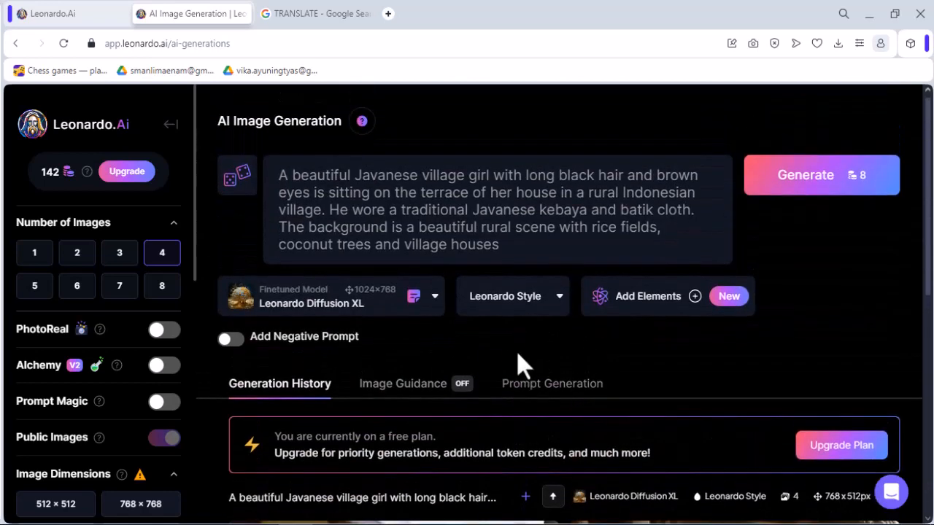
click(562, 311)
click(693, 372)
scroll(595, 390, down, 2)
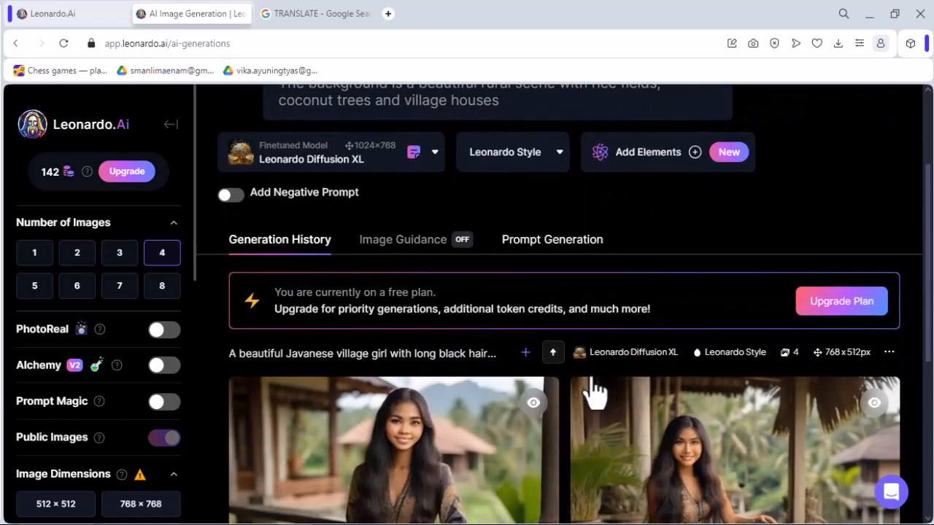
Review the village girl prompt against its four generated images and the current generation settings.
scroll(594, 386, up, 2)
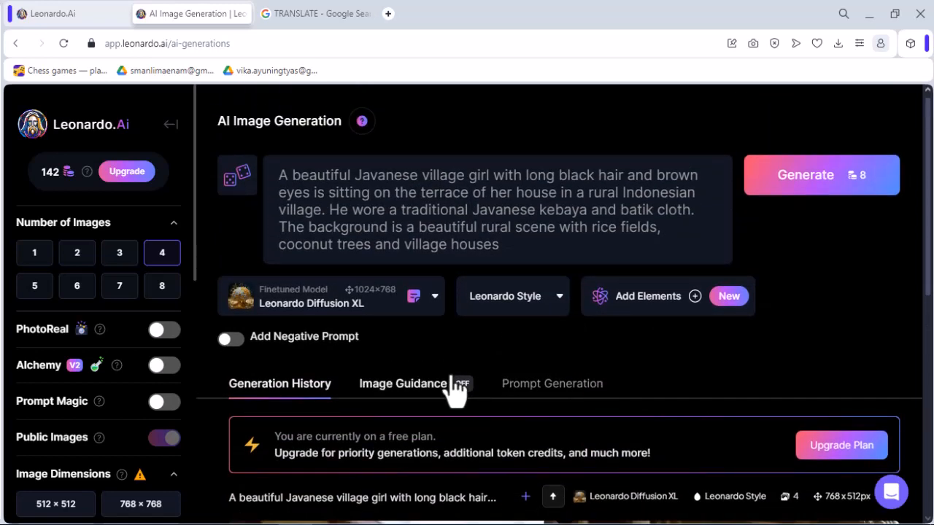
scroll(456, 392, down, 1)
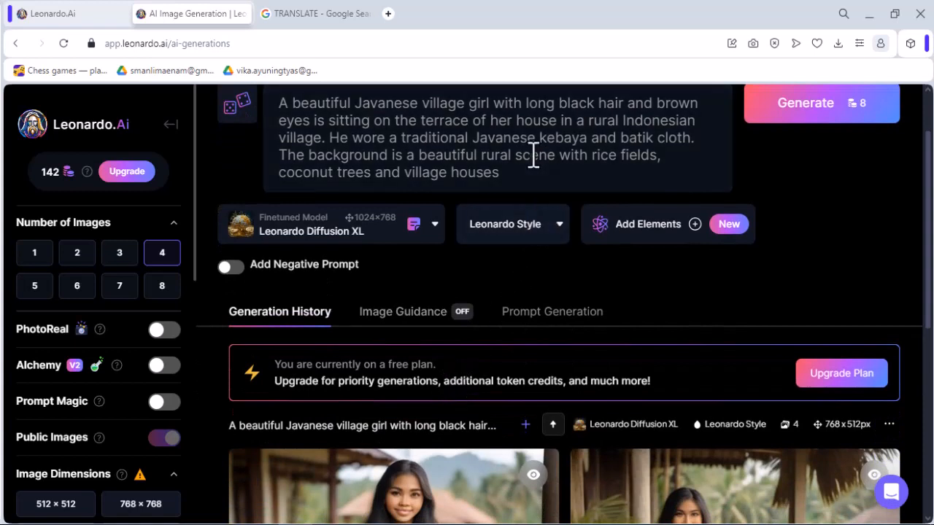
click(524, 181)
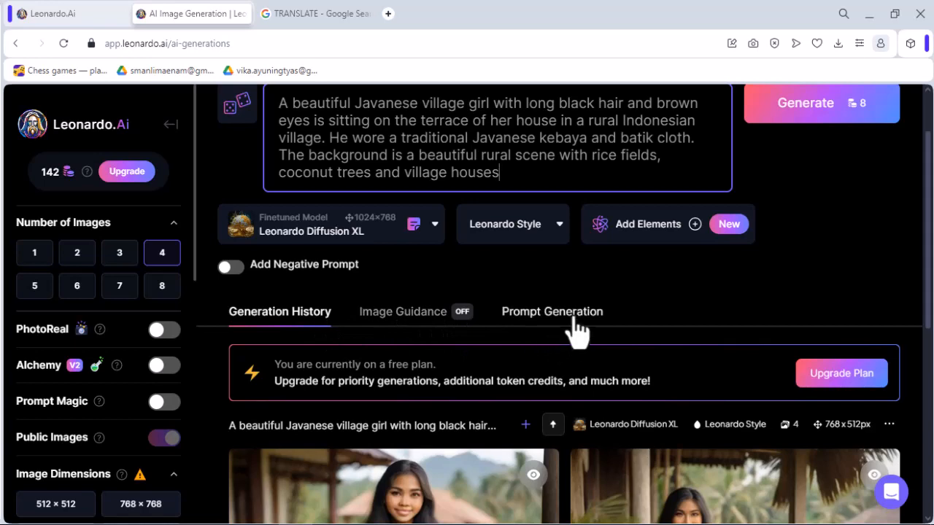
scroll(578, 331, down, 1)
scroll(660, 342, down, 1)
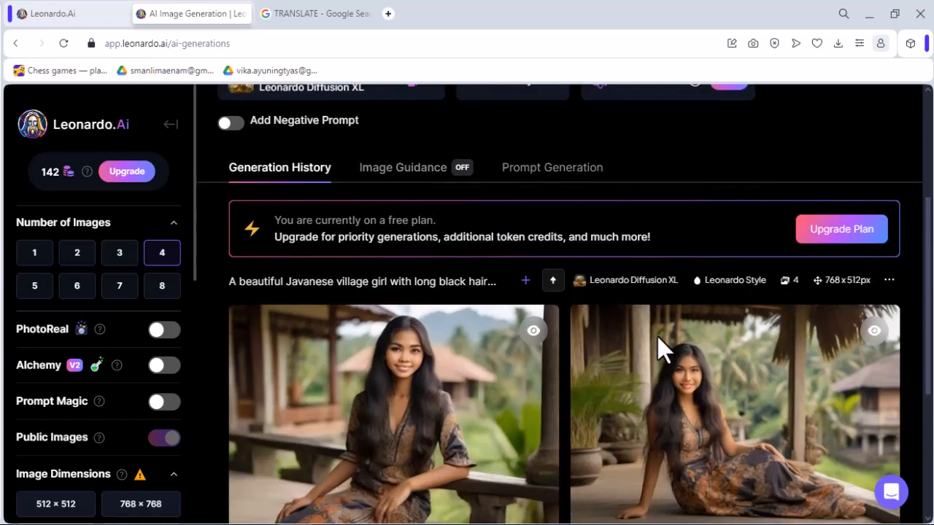
scroll(657, 336, down, 3)
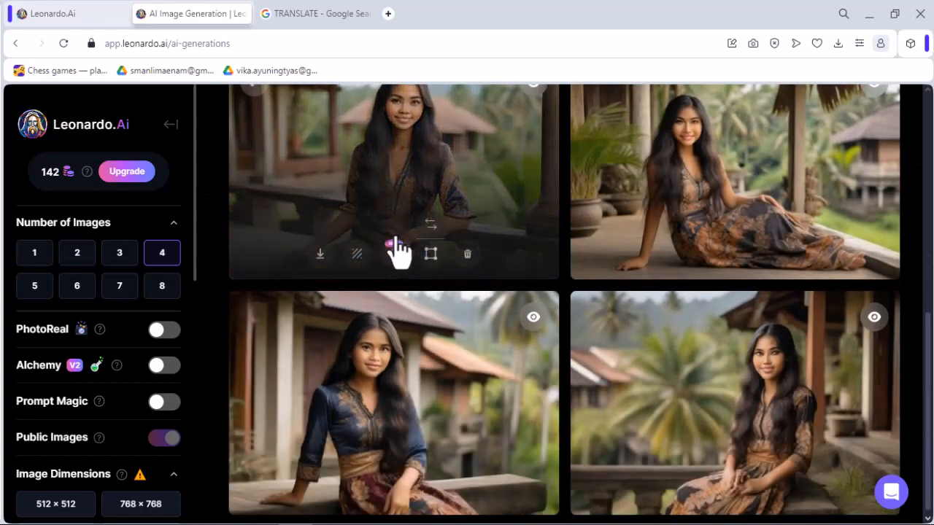
scroll(336, 241, up, 5)
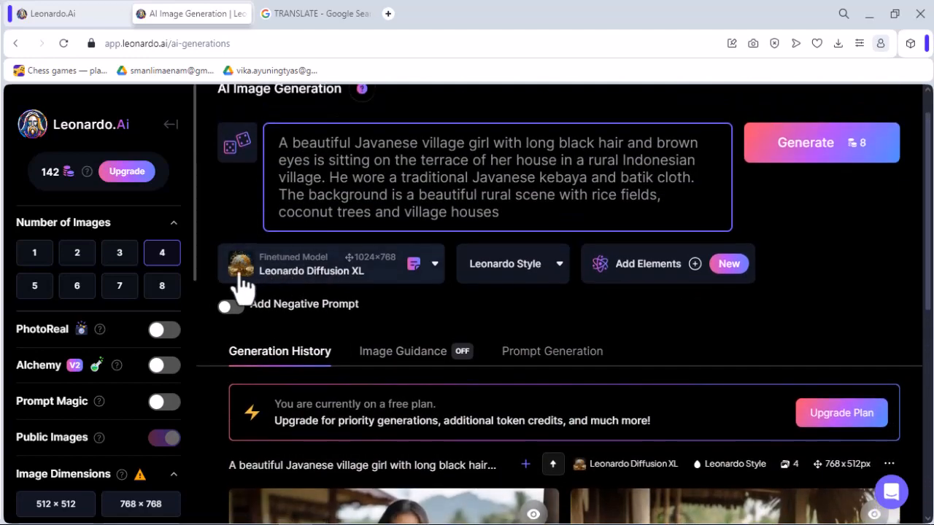
scroll(267, 350, up, 1)
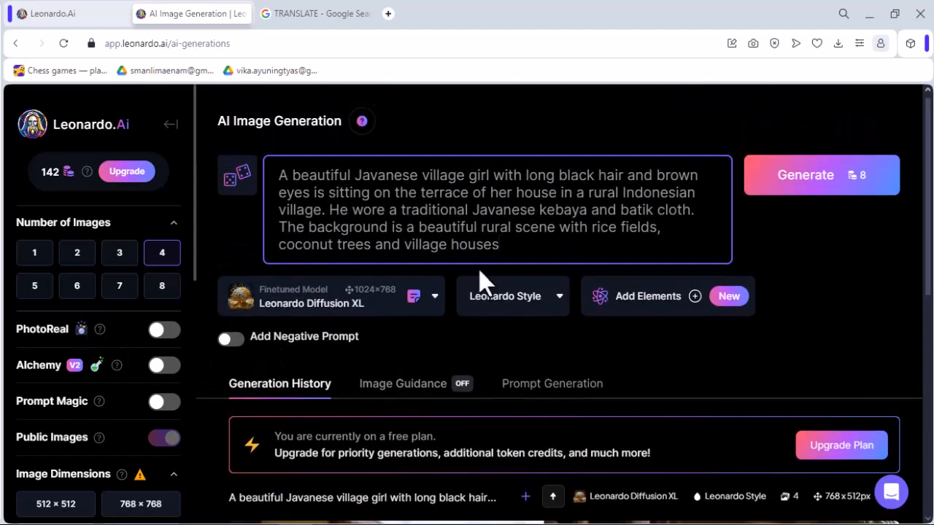
Check the available style and finetuned model options, and look over the Leonardo Diffusion XL images again.
scroll(496, 277, down, 1)
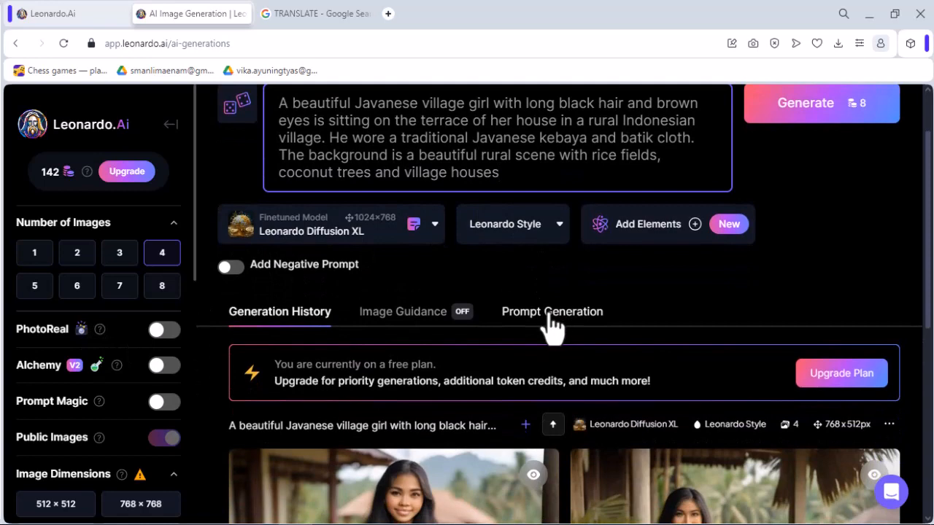
click(562, 227)
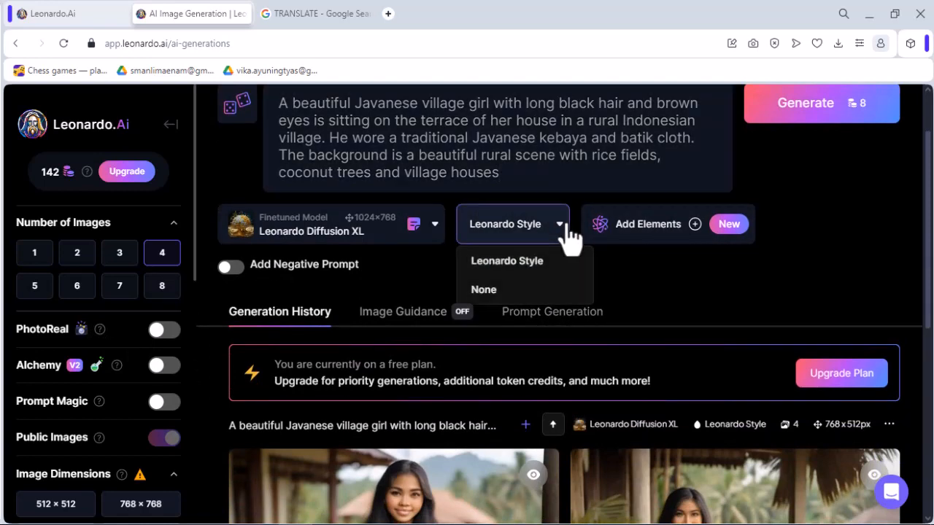
click(432, 232)
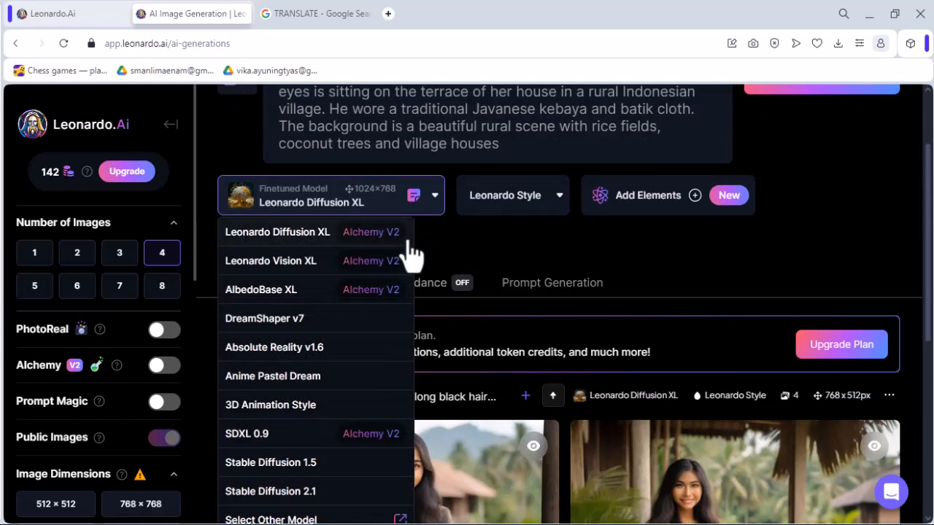
click(562, 256)
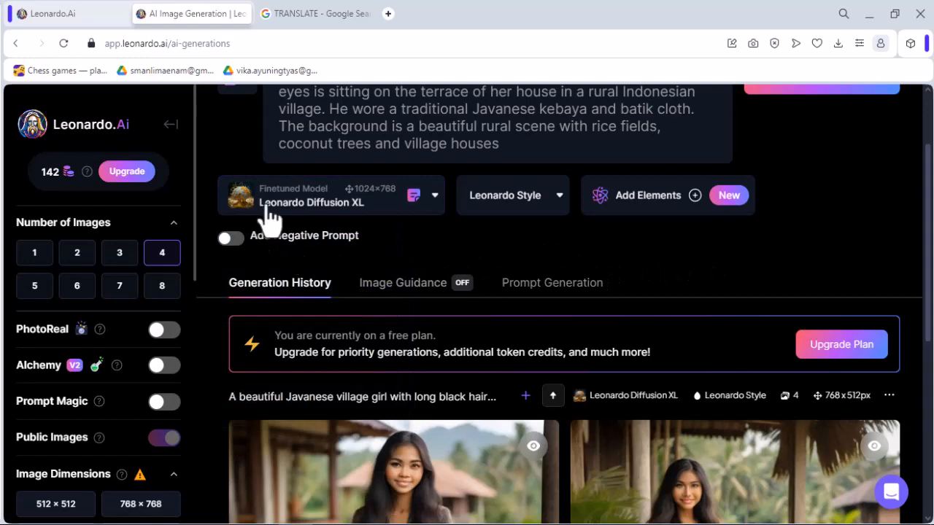
scroll(430, 350, down, 4)
scroll(467, 375, up, 1)
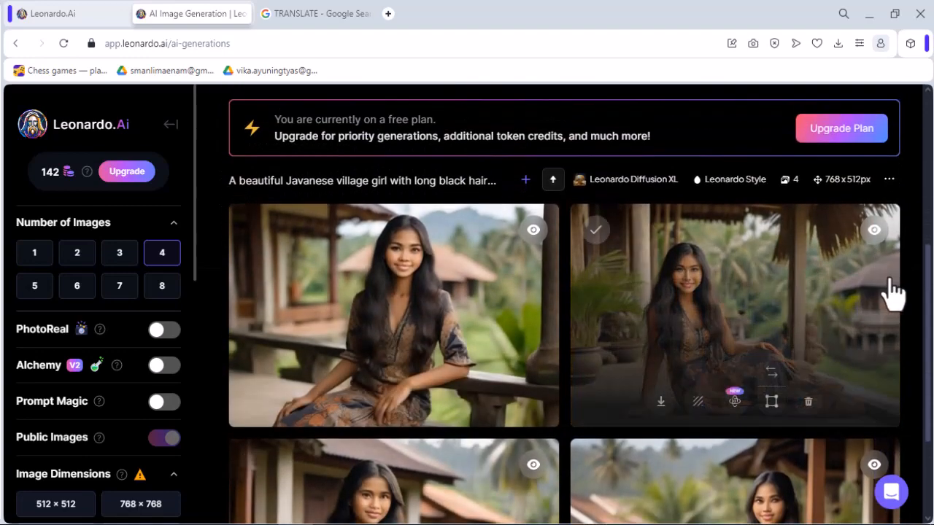
scroll(446, 408, down, 2)
mouse_move(728, 362)
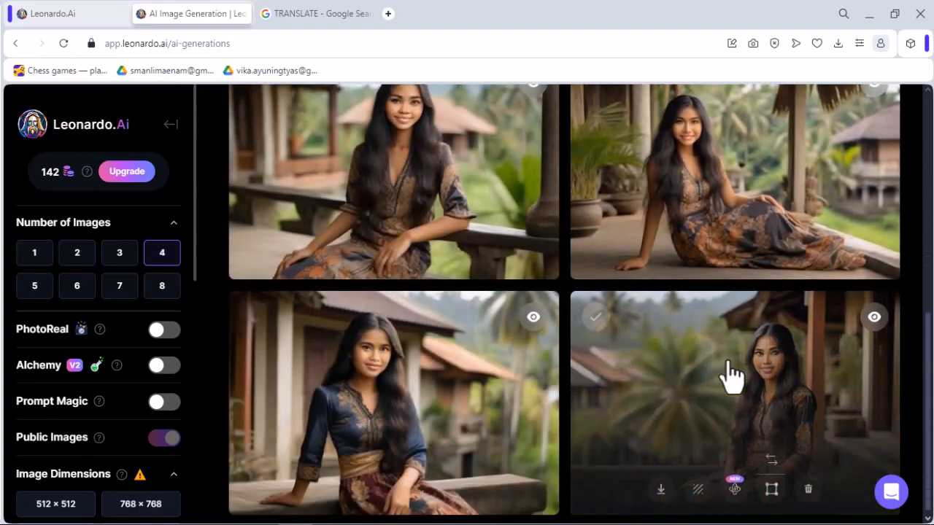
Generate four 640 × 832 images from the same village girl prompt using the 3D Animation Style model and Leonardo Style.
scroll(728, 375, up, 5)
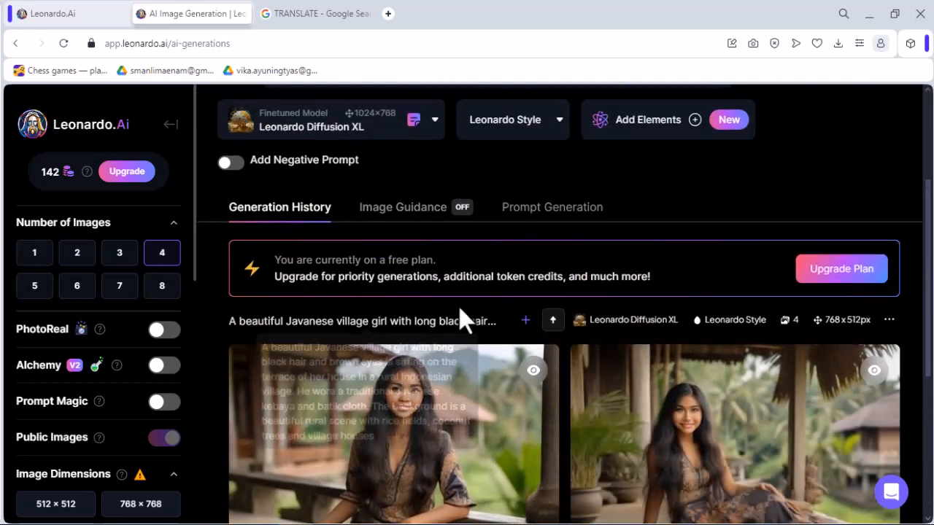
scroll(438, 313, up, 1)
scroll(420, 310, up, 1)
click(434, 274)
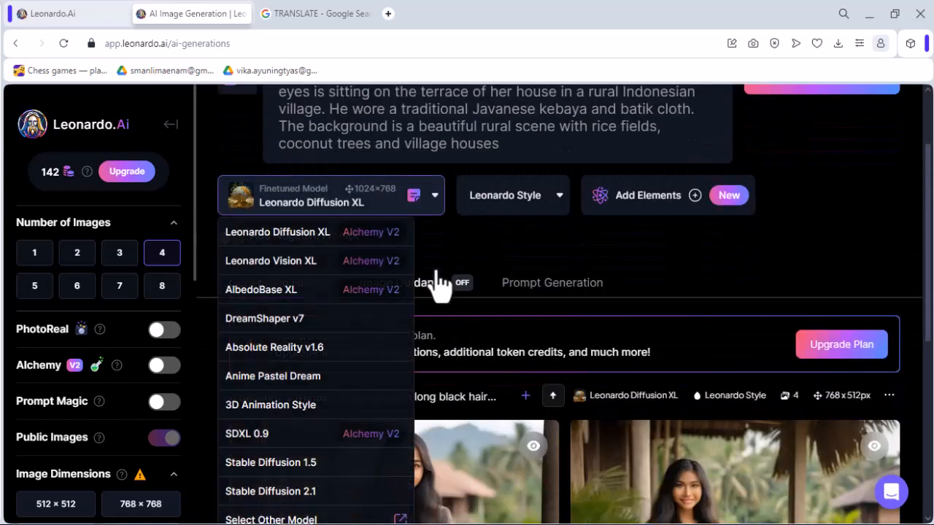
scroll(370, 350, down, 1)
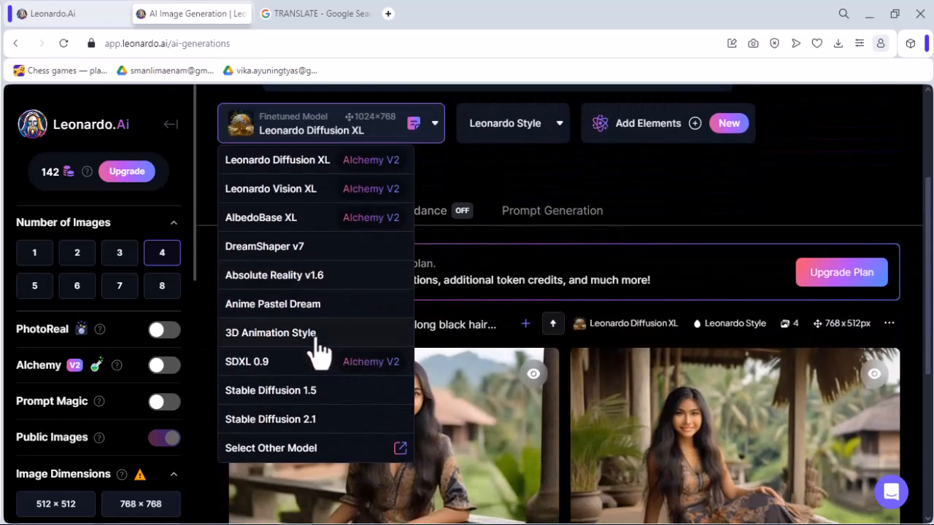
click(278, 332)
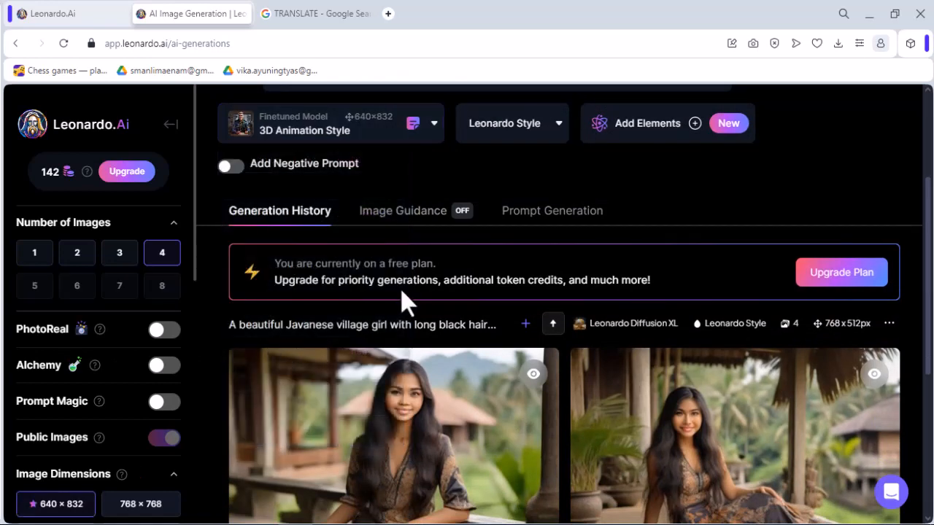
scroll(700, 255, up, 2)
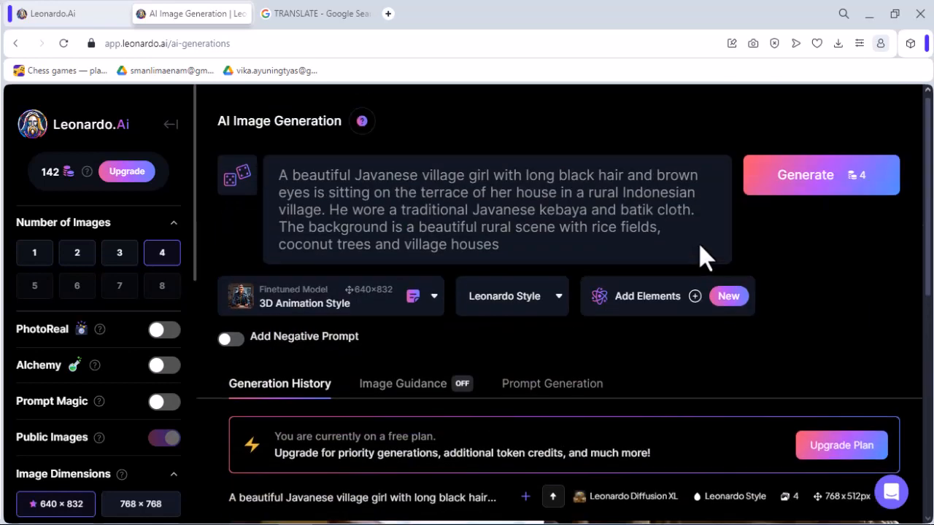
click(823, 179)
Examine the four 3D Animation Style images and compare them with the earlier Leonardo Diffusion XL images.
scroll(579, 267, down, 3)
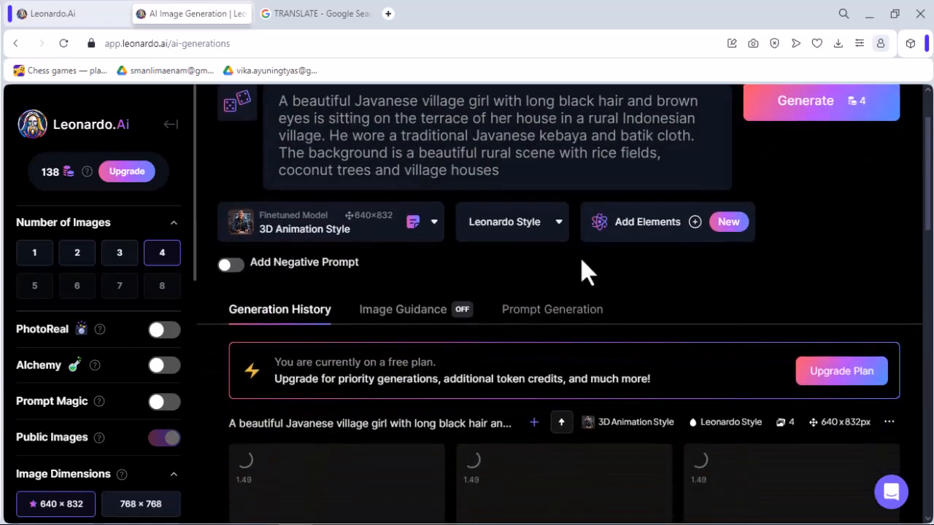
scroll(629, 267, down, 2)
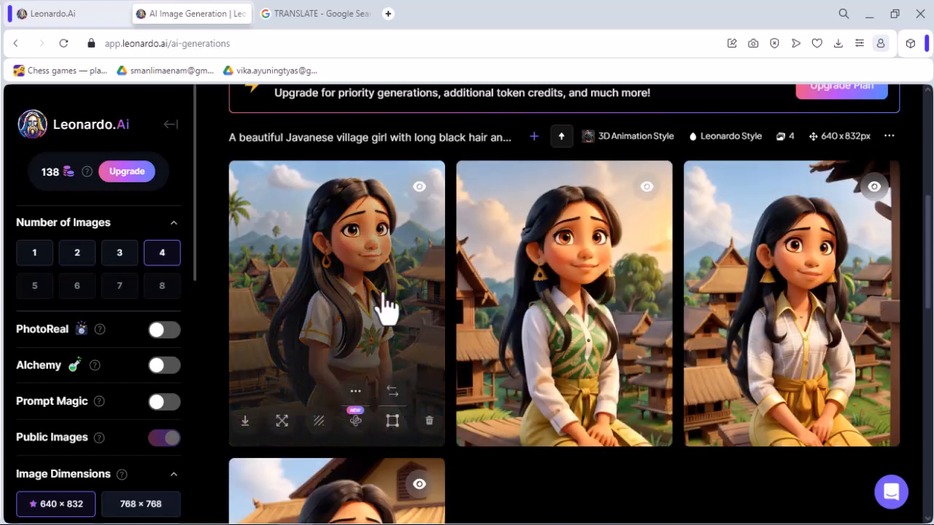
scroll(811, 253, down, 3)
scroll(581, 418, down, 3)
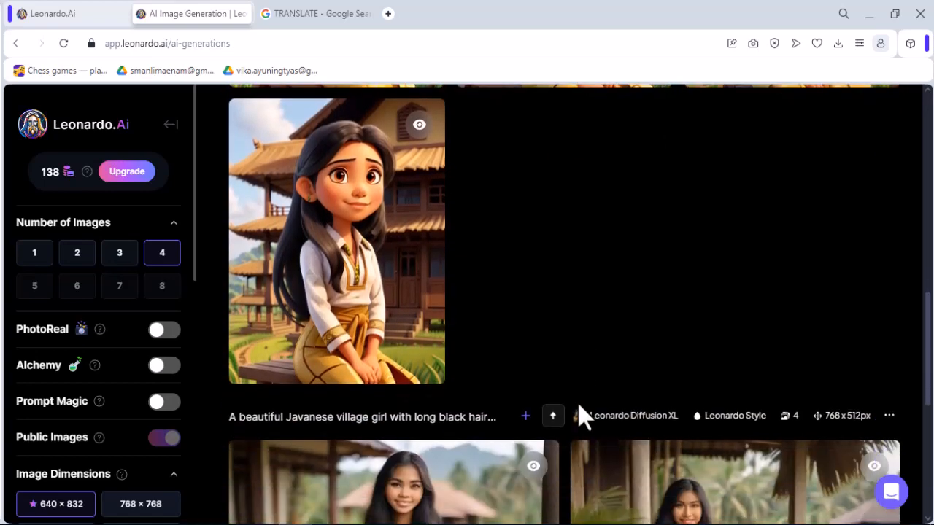
scroll(592, 393, down, 4)
scroll(590, 387, down, 2)
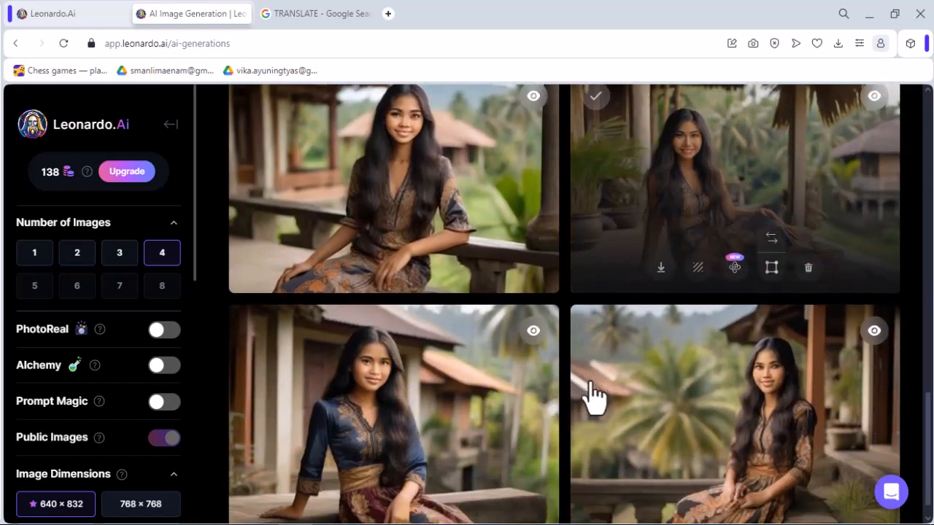
scroll(467, 398, up, 5)
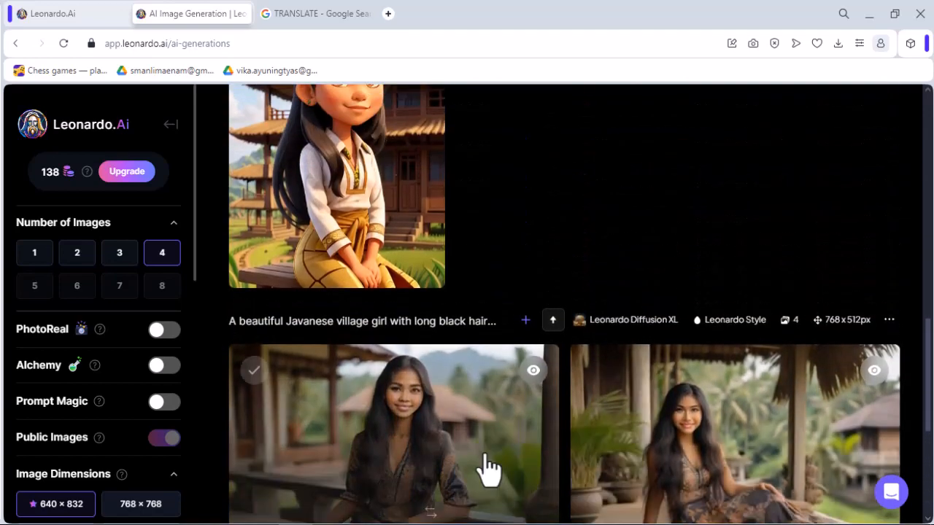
scroll(483, 461, up, 3)
scroll(588, 459, down, 4)
scroll(597, 453, up, 7)
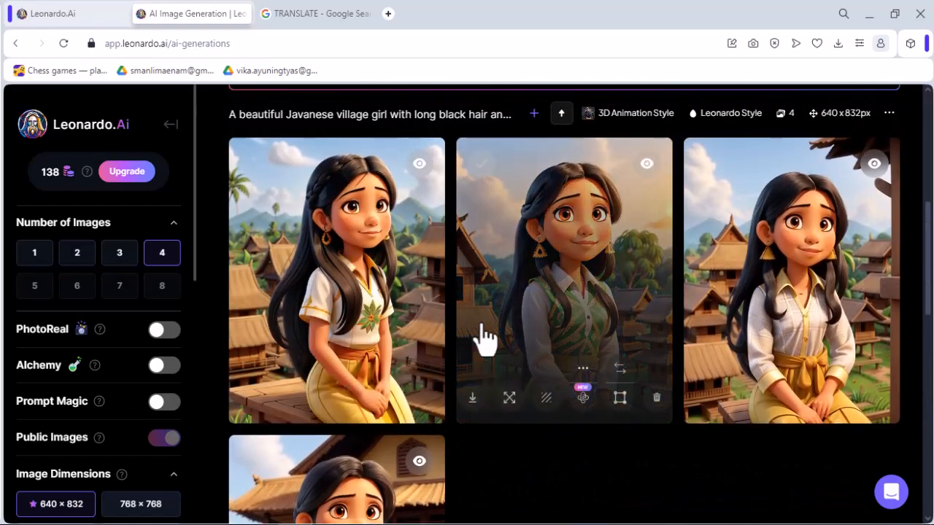
Generate four 640 × 832 images from the same village girl prompt using the DreamShaper v7 model and Leonardo Style.
scroll(538, 337, up, 5)
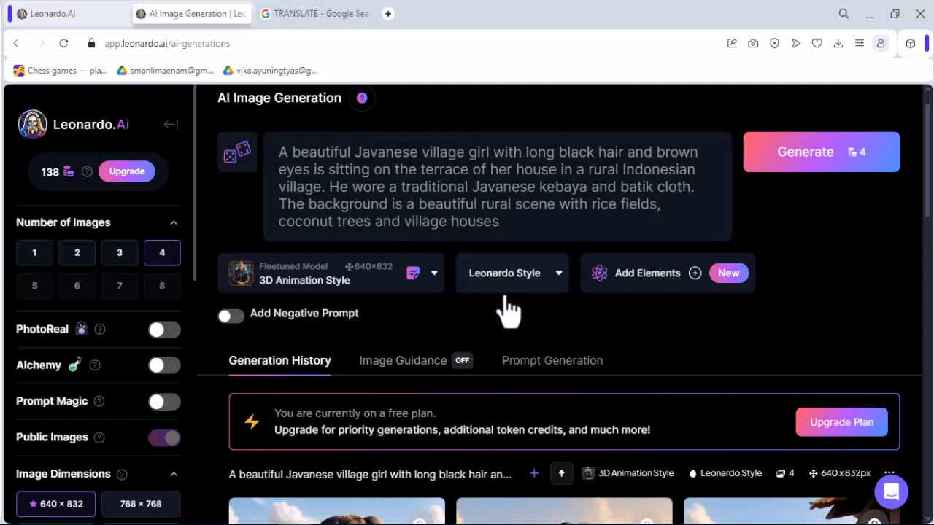
scroll(509, 310, down, 1)
click(441, 211)
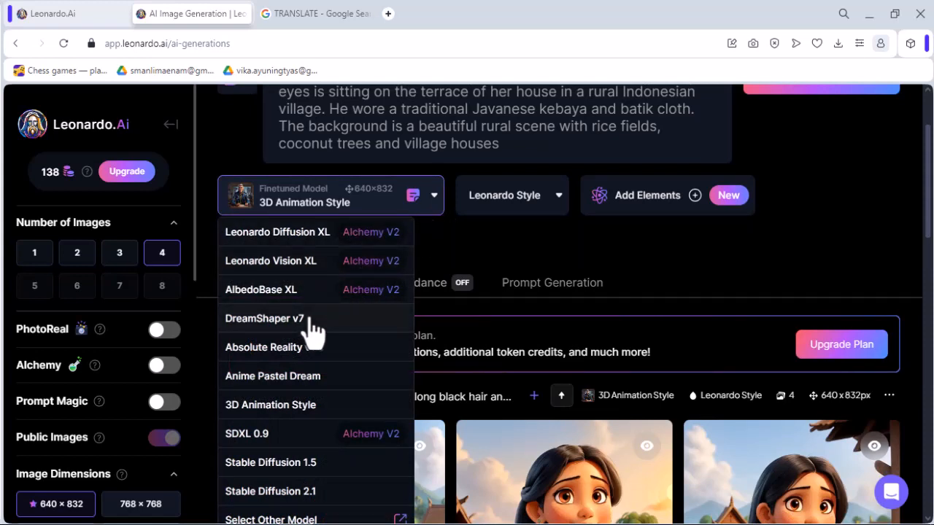
click(277, 319)
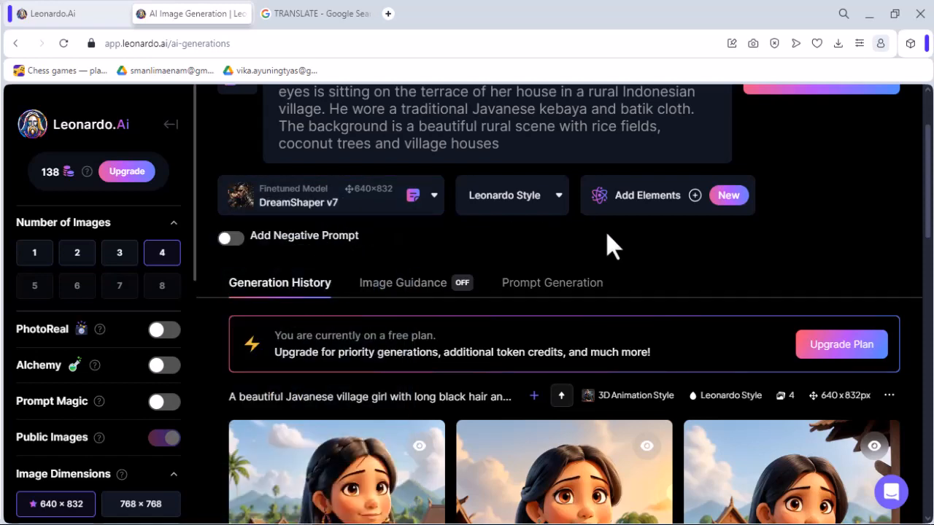
scroll(611, 247, up, 2)
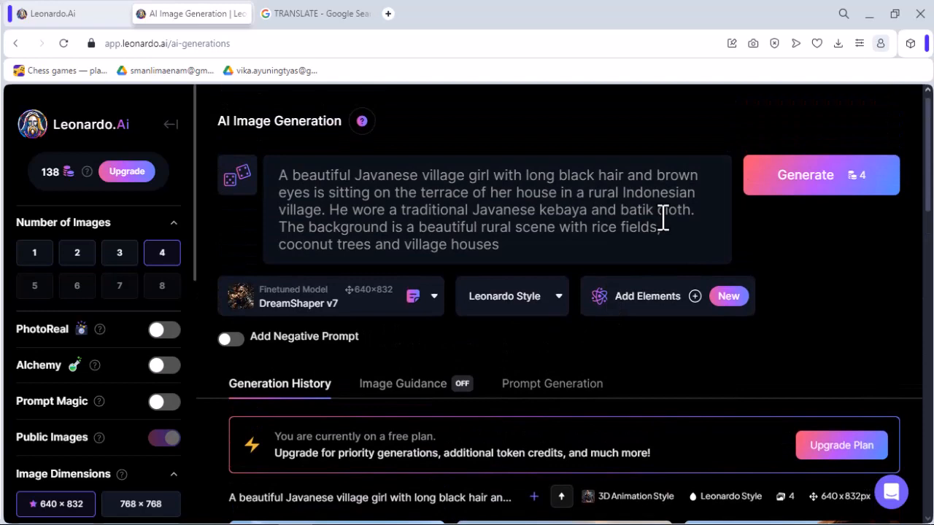
click(828, 189)
Examine the four DreamShaper v7 images and compare them with the earlier image sets in the generation history.
scroll(823, 263, down, 6)
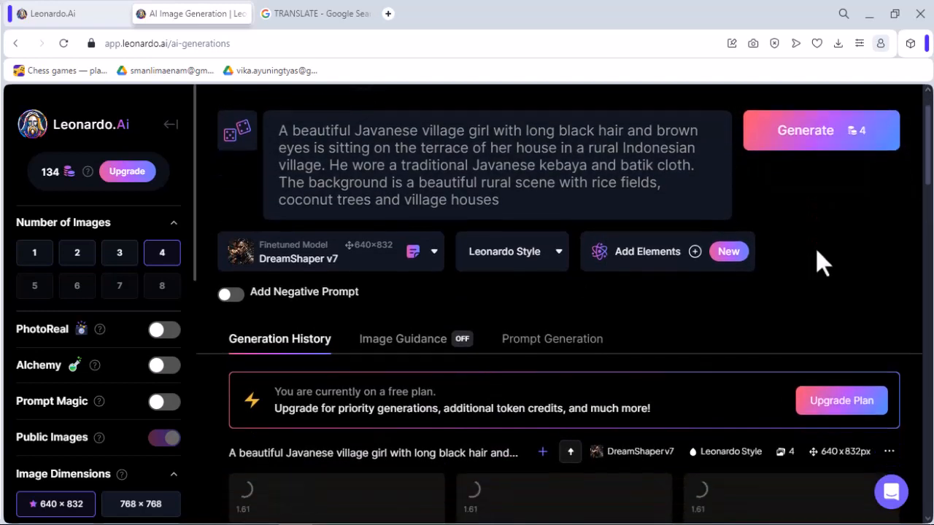
scroll(772, 354, up, 2)
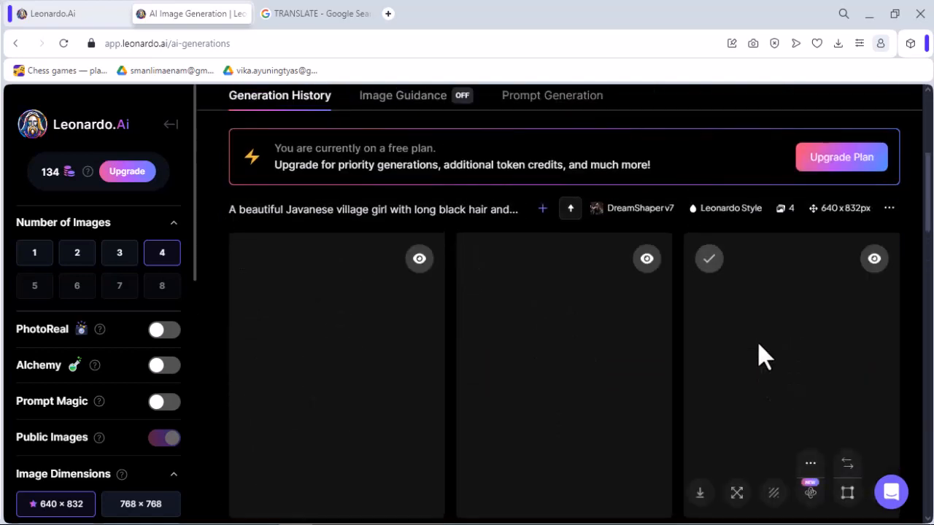
scroll(761, 360, down, 1)
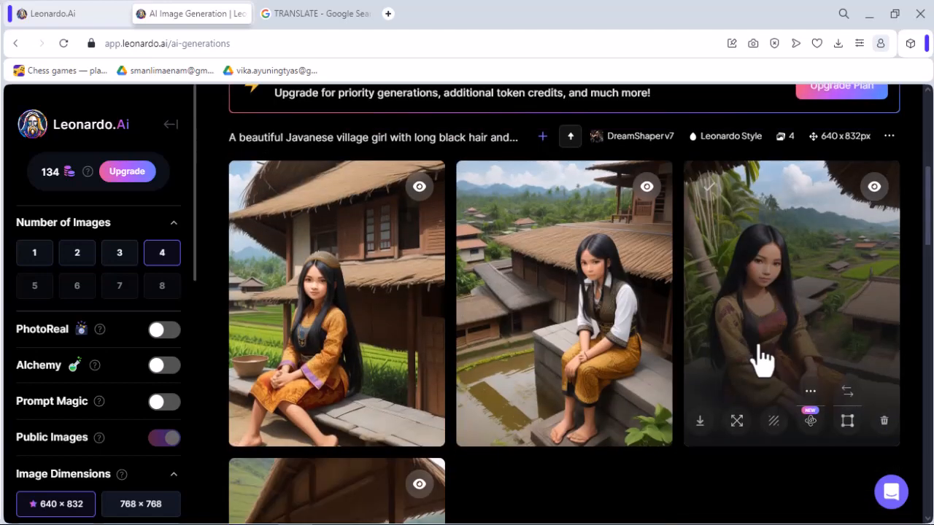
scroll(504, 405, down, 1)
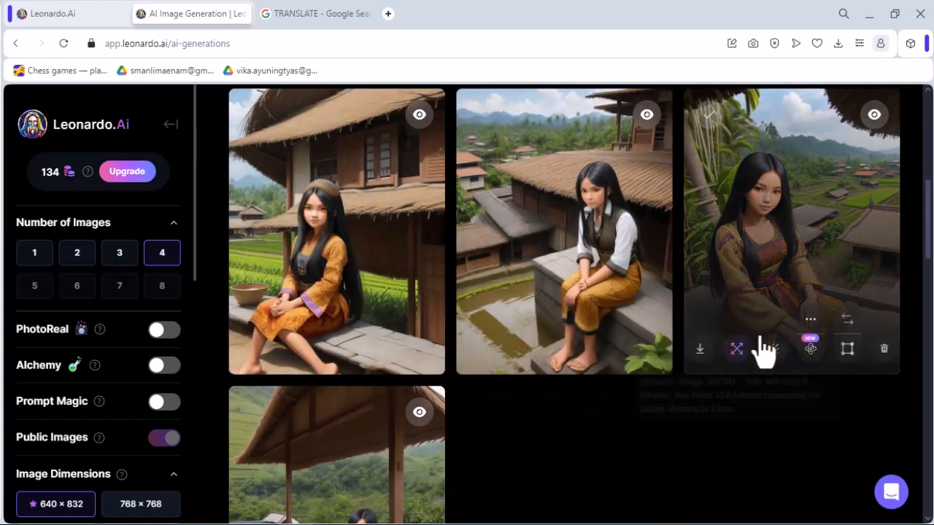
scroll(918, 401, down, 4)
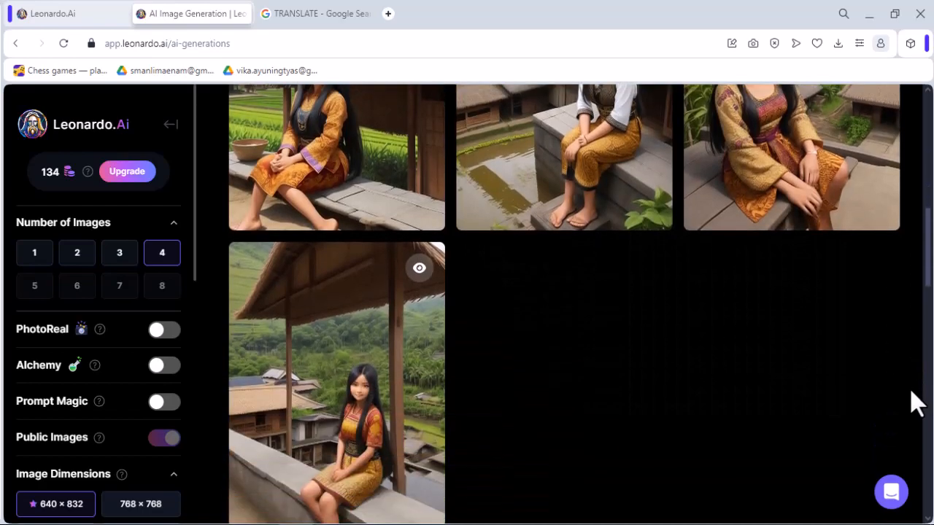
scroll(918, 405, down, 10)
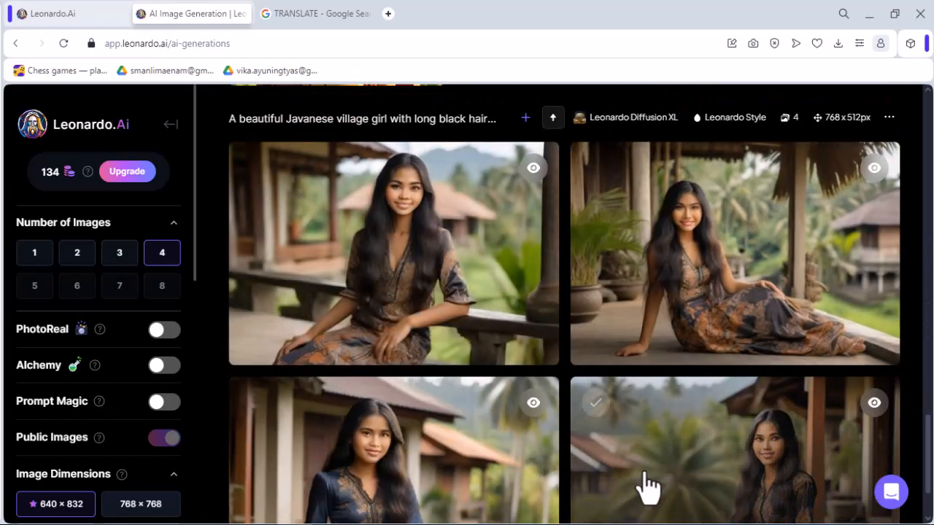
scroll(642, 490, down, 1)
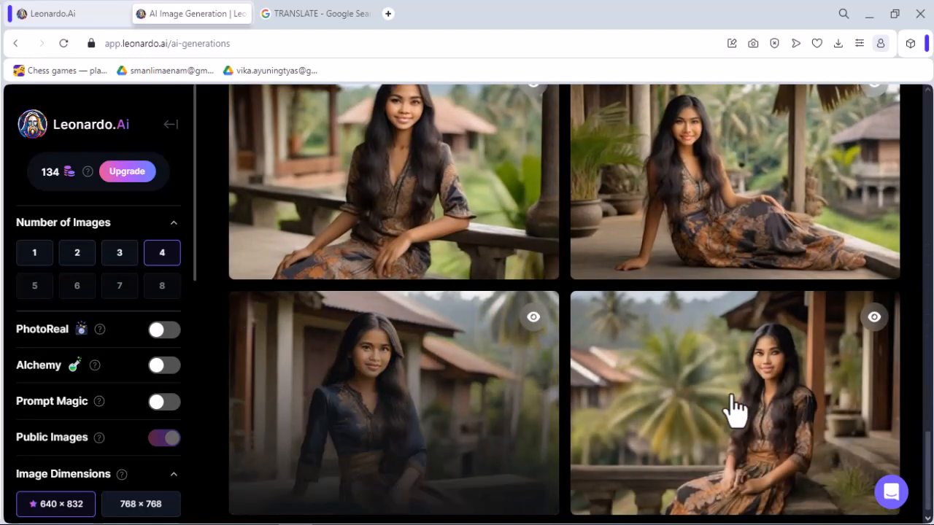
Examine the Leonardo Diffusion XL, 3D Animation Style and DreamShaper v7 image sets in the generation history and compare them.
scroll(765, 413, up, 1)
scroll(765, 413, up, 10)
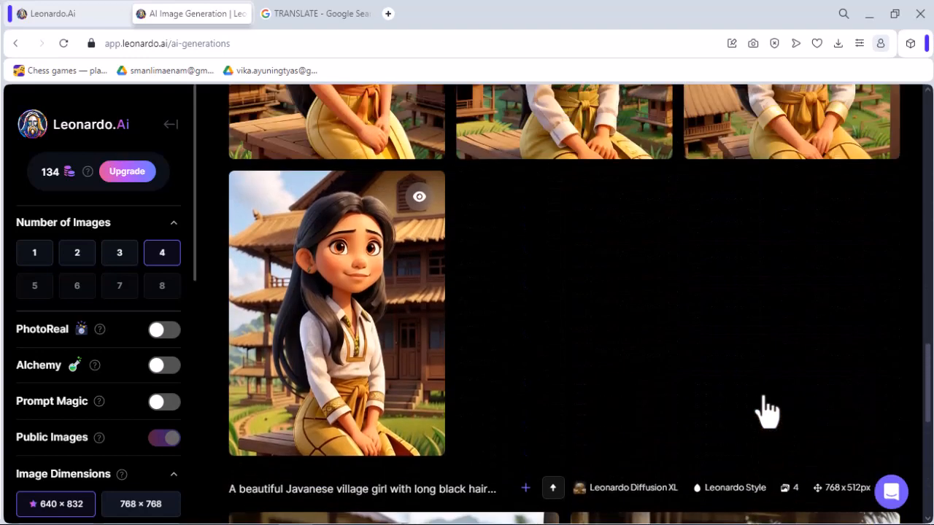
scroll(765, 413, up, 1)
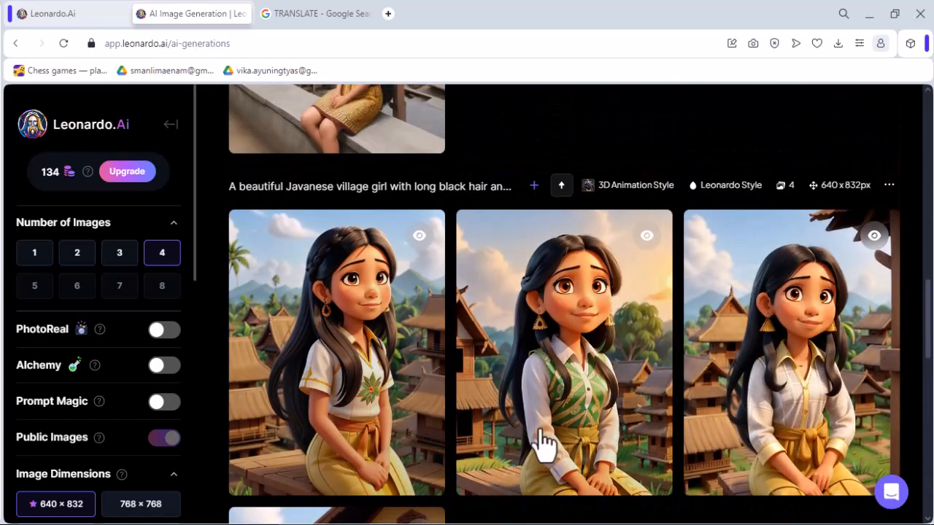
scroll(508, 421, down, 1)
scroll(503, 421, down, 1)
scroll(506, 413, up, 5)
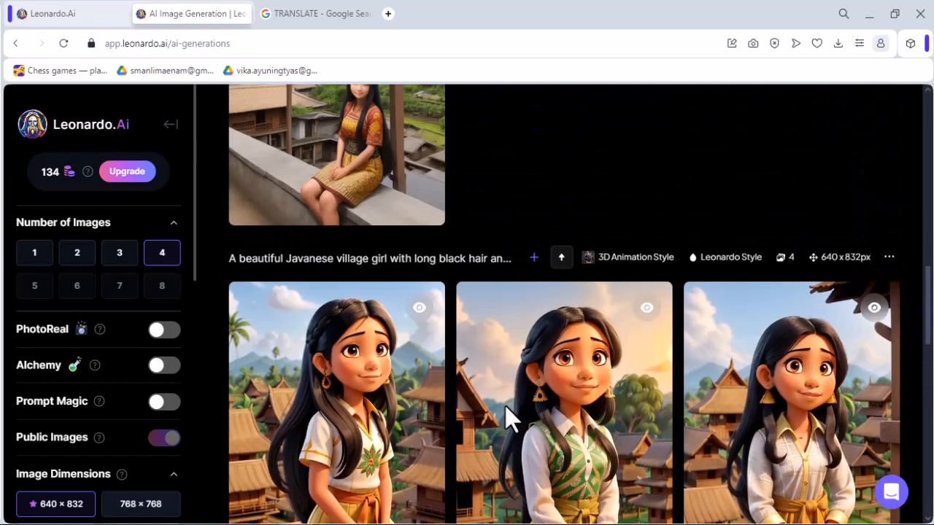
scroll(444, 385, up, 5)
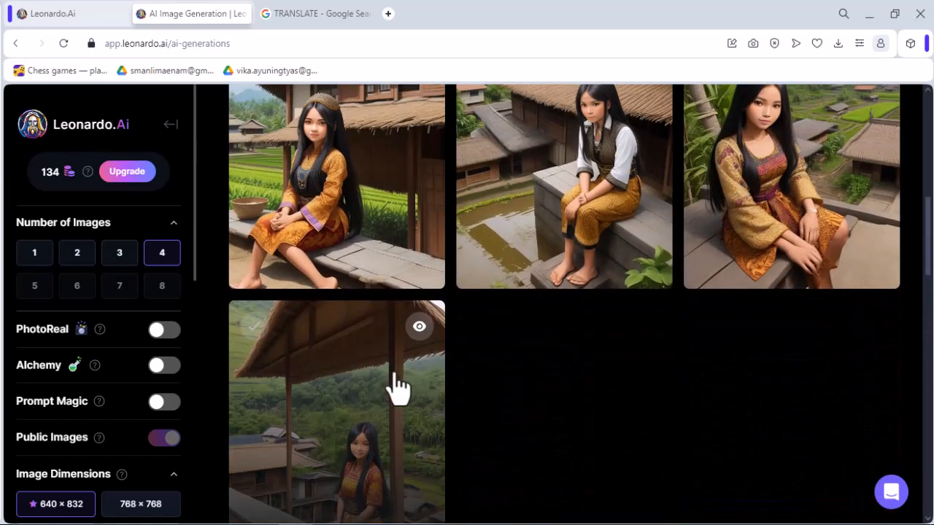
scroll(444, 365, up, 2)
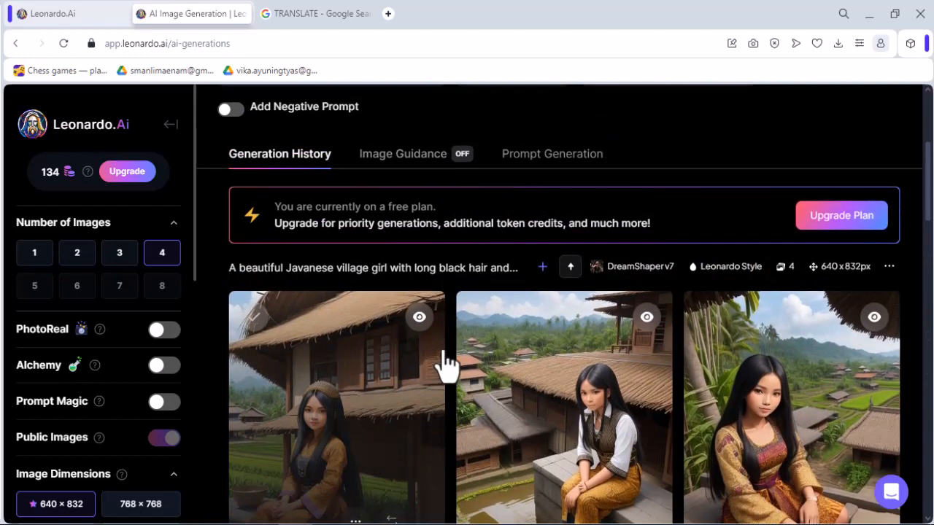
scroll(445, 364, up, 2)
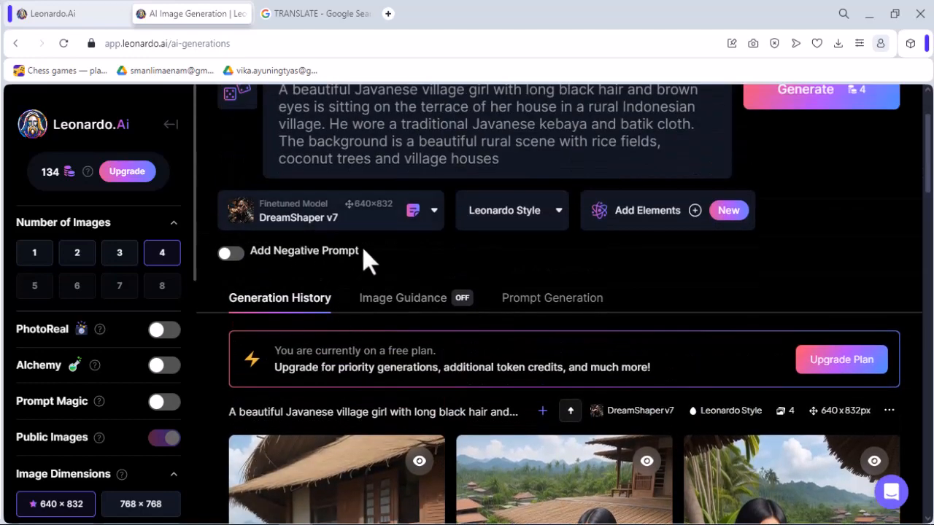
scroll(413, 287, down, 4)
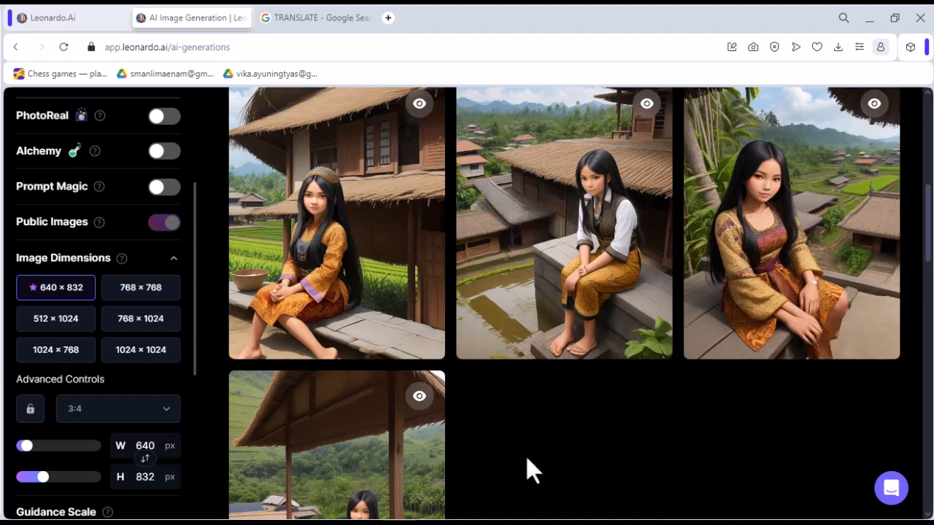
Set the aspect ratio to 16:9 and generate four 976 × 544 images from the same prompt with DreamShaper v7.
click(164, 423)
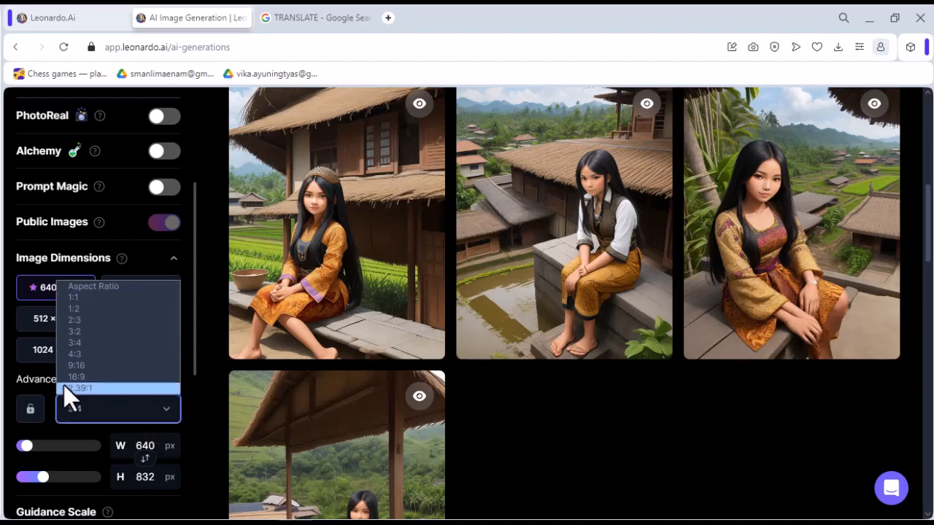
click(98, 377)
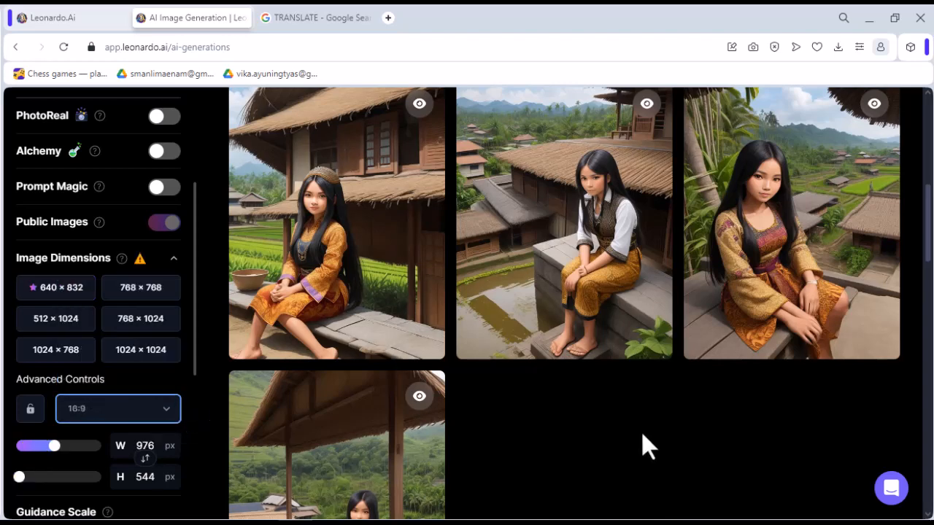
scroll(642, 433, up, 5)
scroll(643, 432, up, 3)
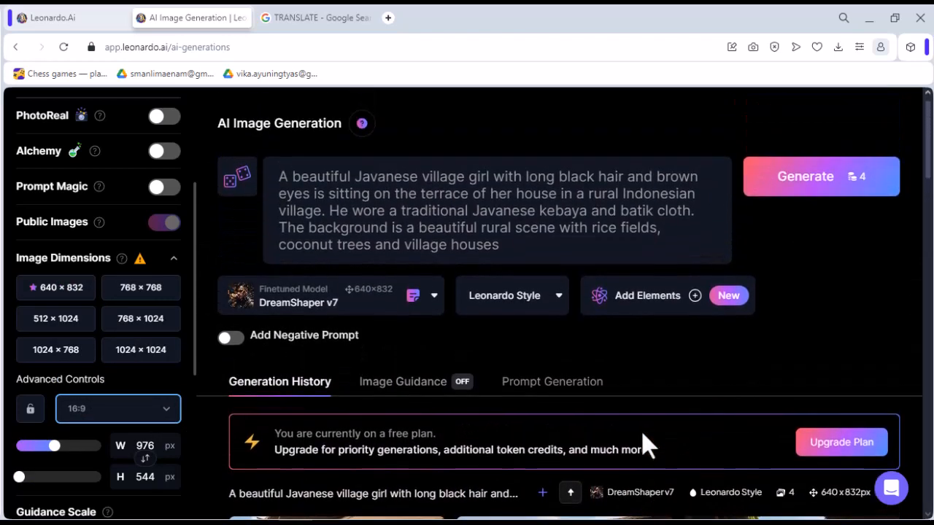
scroll(609, 383, down, 3)
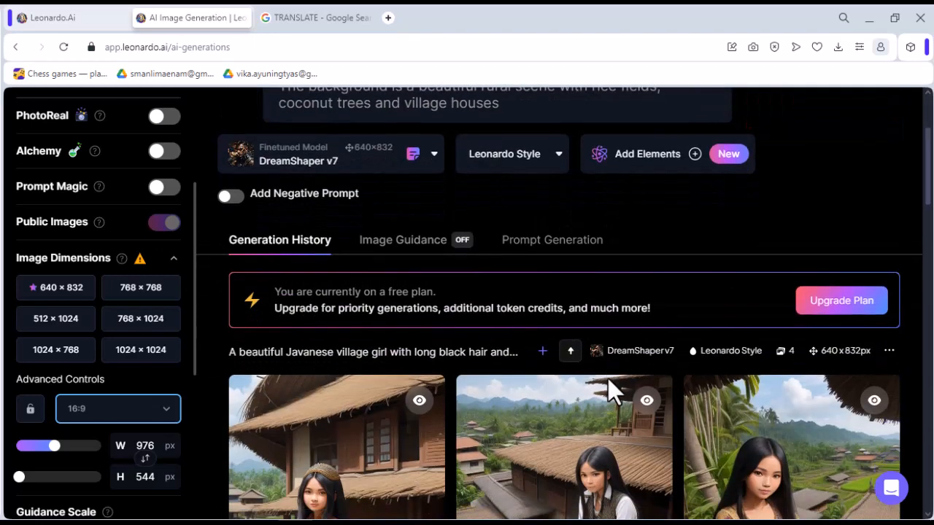
scroll(609, 383, up, 3)
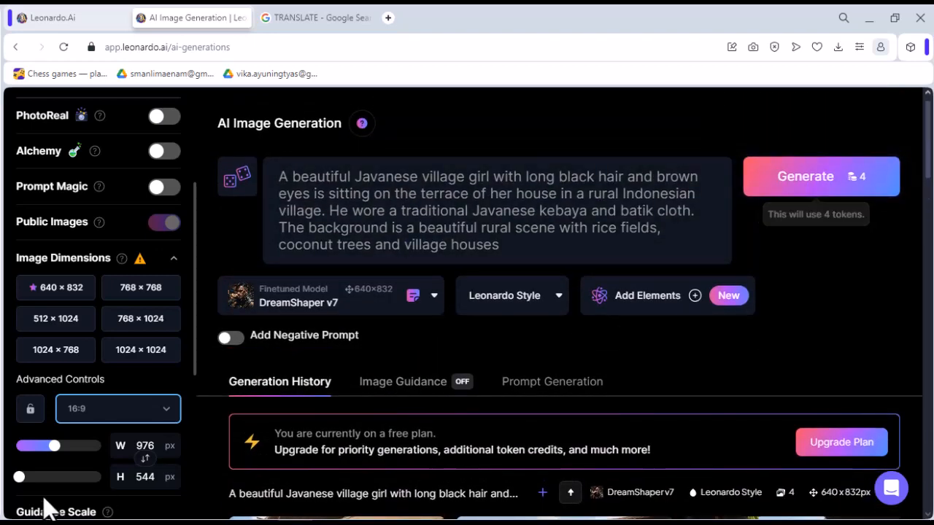
scroll(150, 423, down, 1)
click(813, 185)
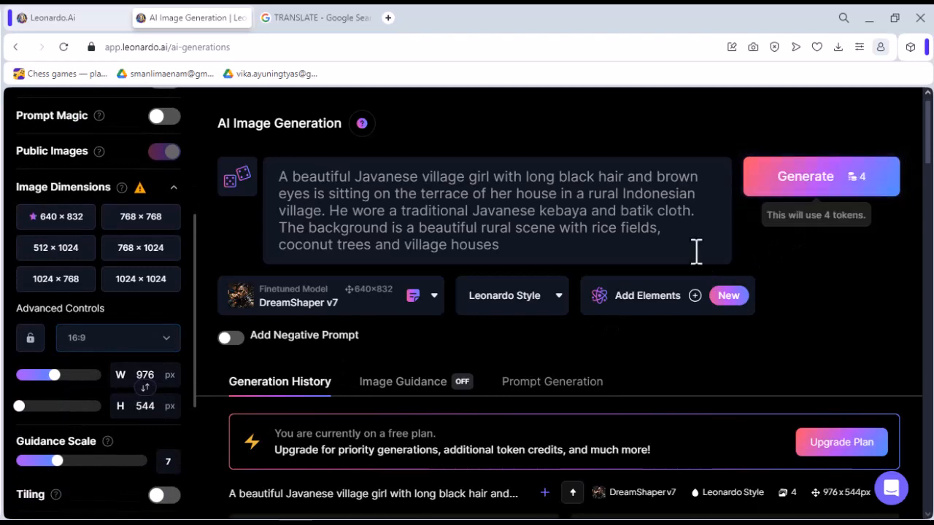
Examine the four new 976 × 544 DreamShaper v7 images in the generation history.
scroll(688, 267, down, 5)
scroll(688, 270, up, 5)
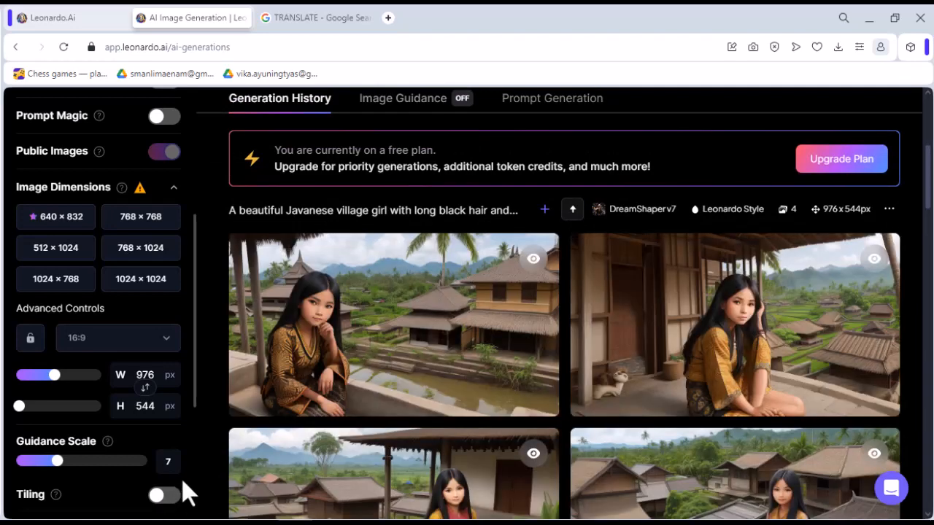
scroll(408, 377, down, 1)
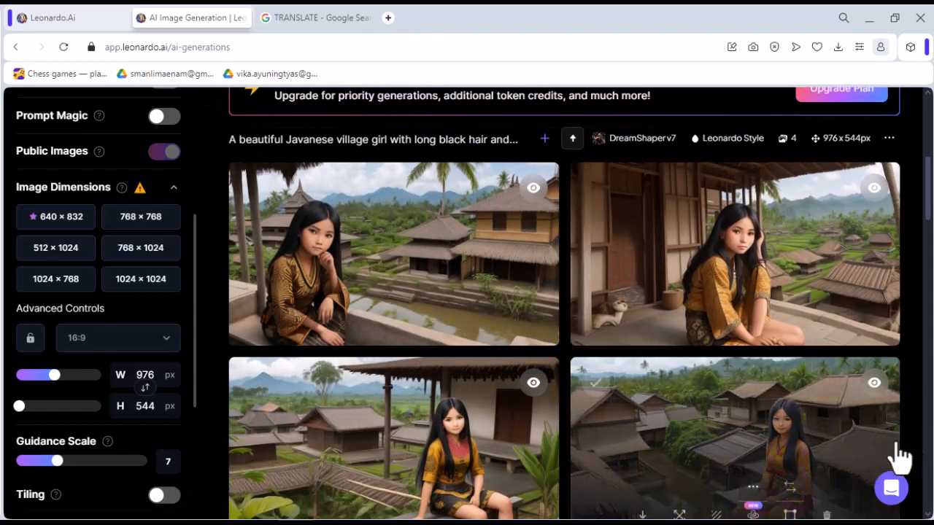
scroll(577, 498, down, 1)
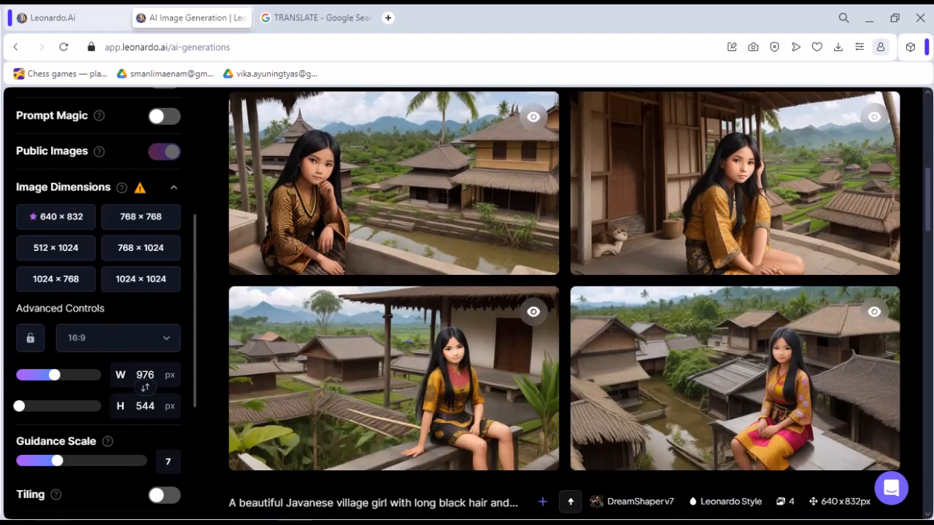
mouse_move(122, 523)
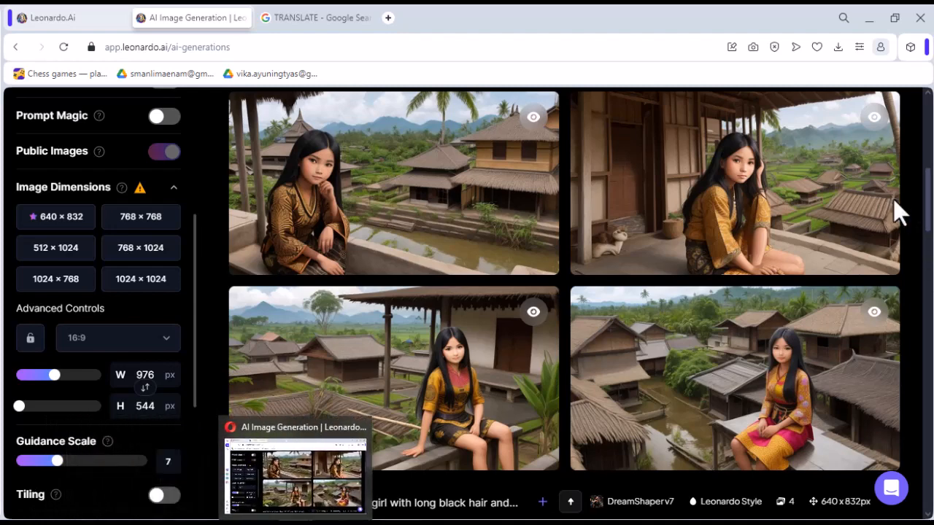
Enable the negative prompt for the image generation and recheck the 16:9 images.
scroll(388, 292, up, 5)
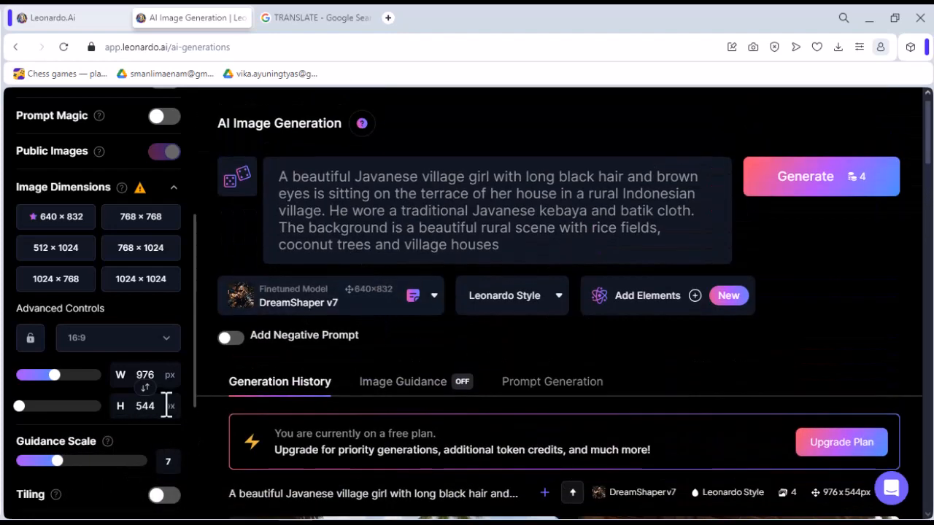
click(228, 340)
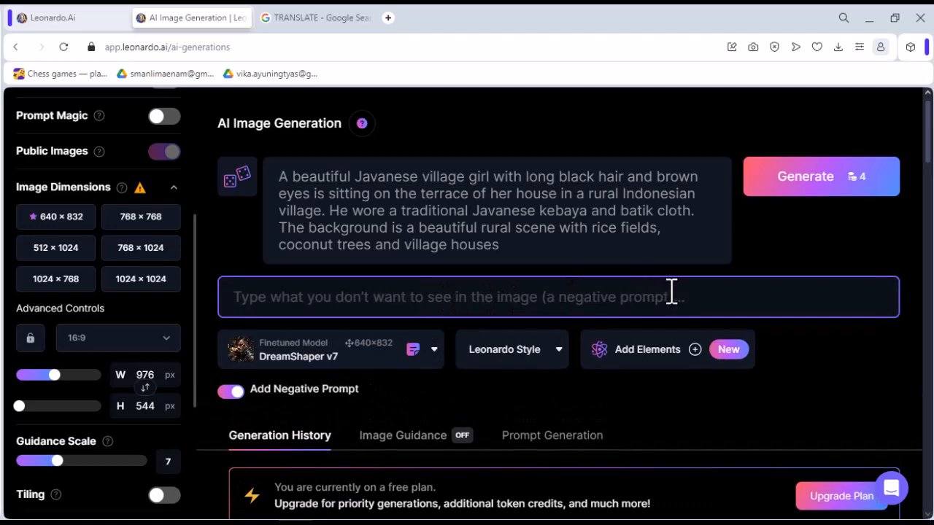
scroll(752, 389, down, 6)
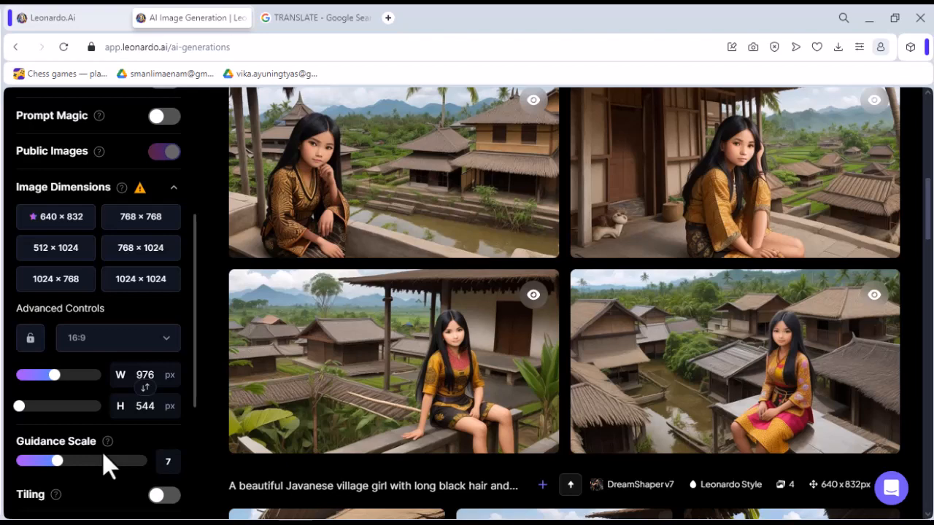
scroll(453, 379, up, 6)
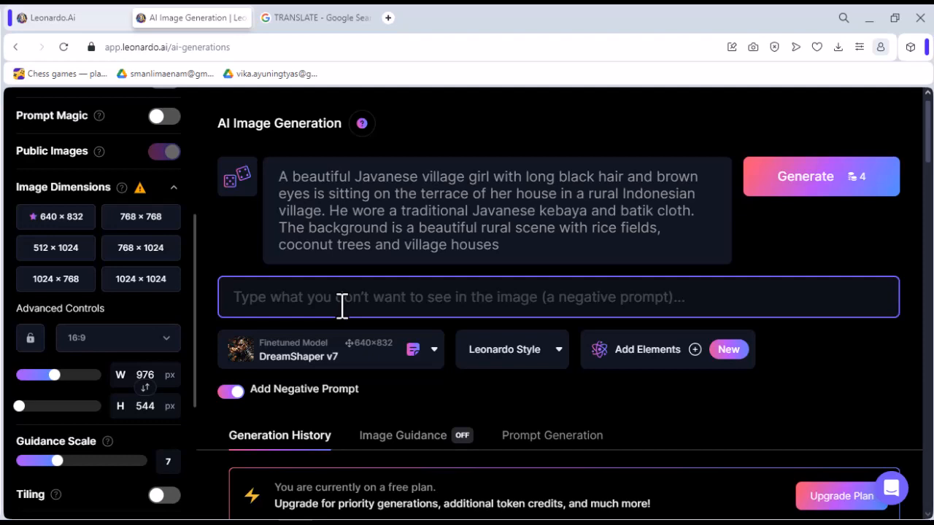
Switch to the Google translator and replace the Indonesian source text with "tidak berkaki lebih dari dua".
click(324, 20)
scroll(319, 329, up, 5)
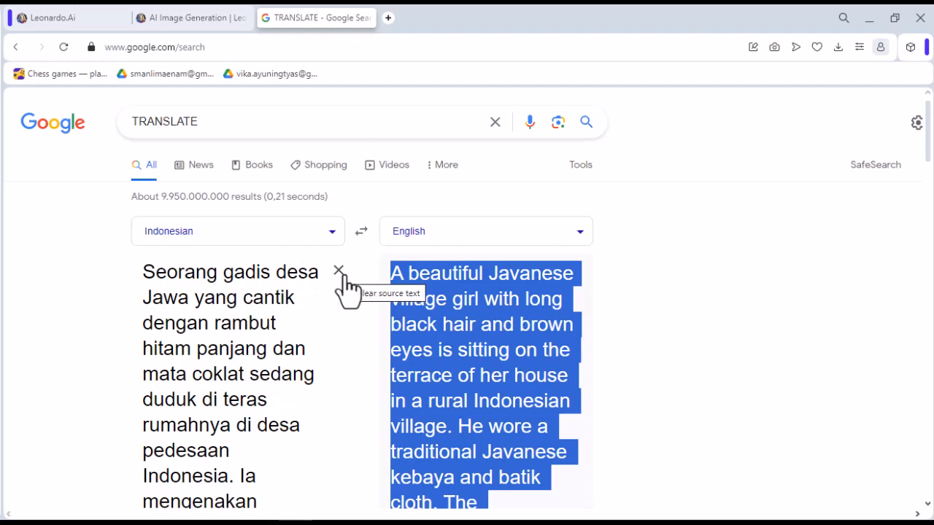
click(340, 275)
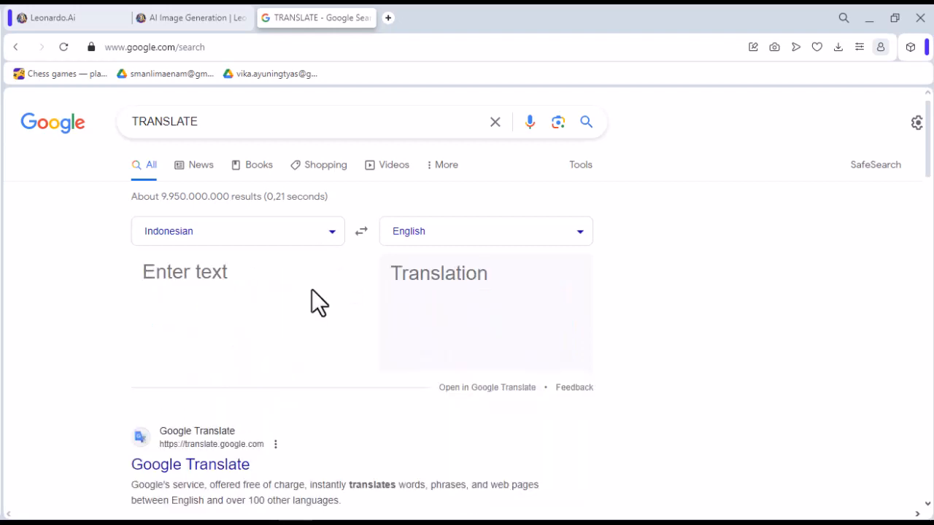
text(tida)
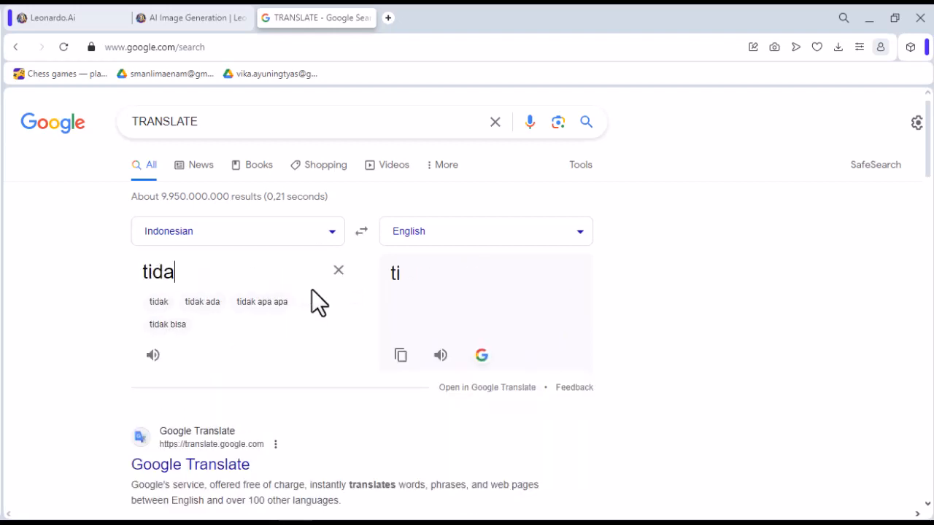
text(k ber)
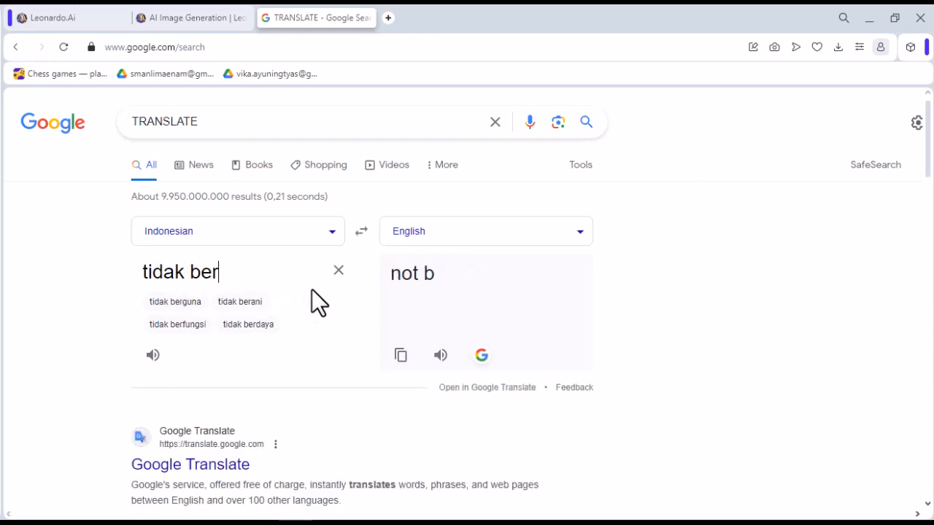
text(kaki)
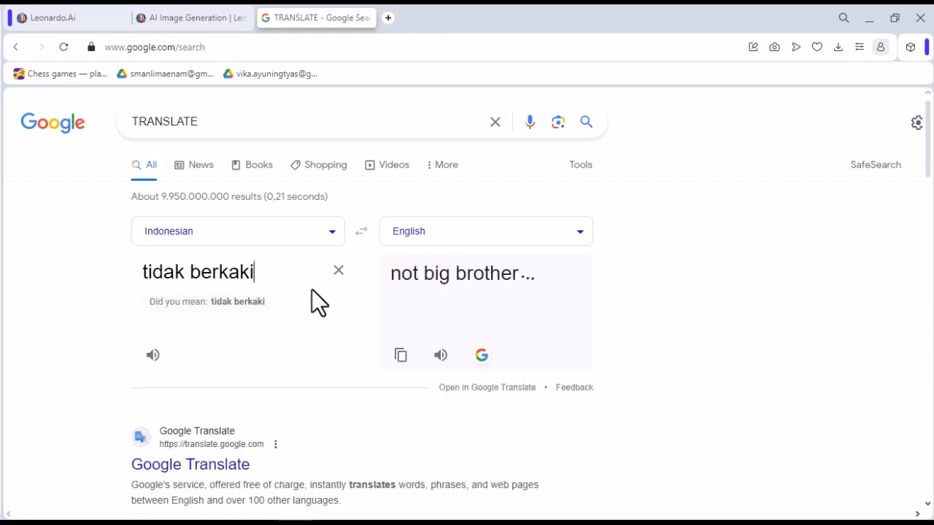
text( l)
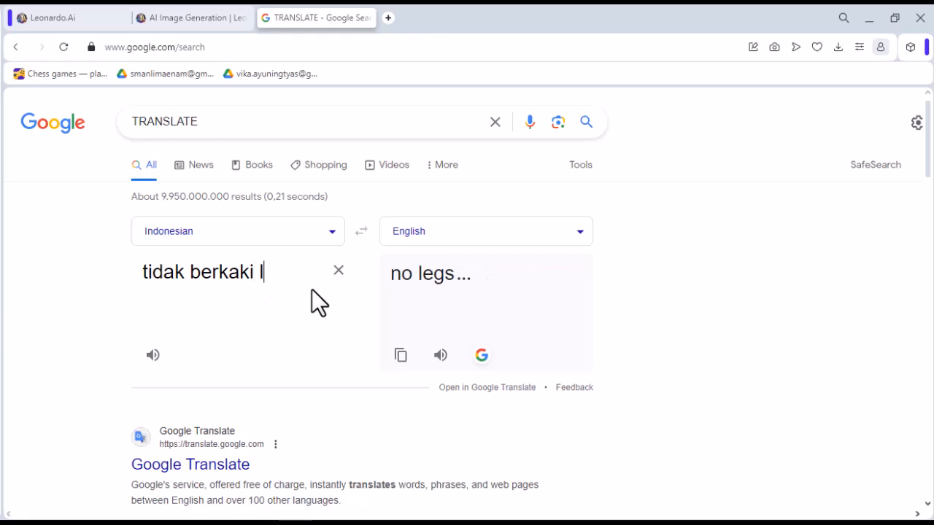
text(ebih dar)
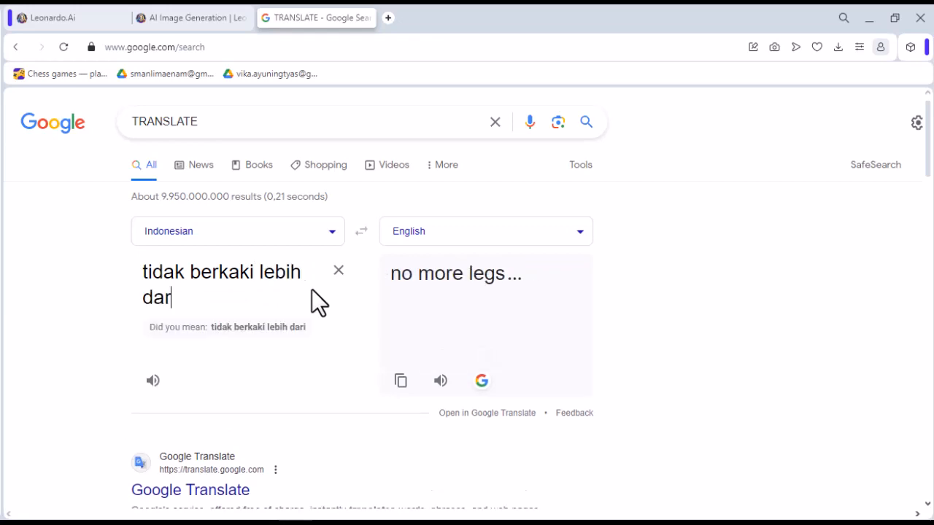
text(i dua)
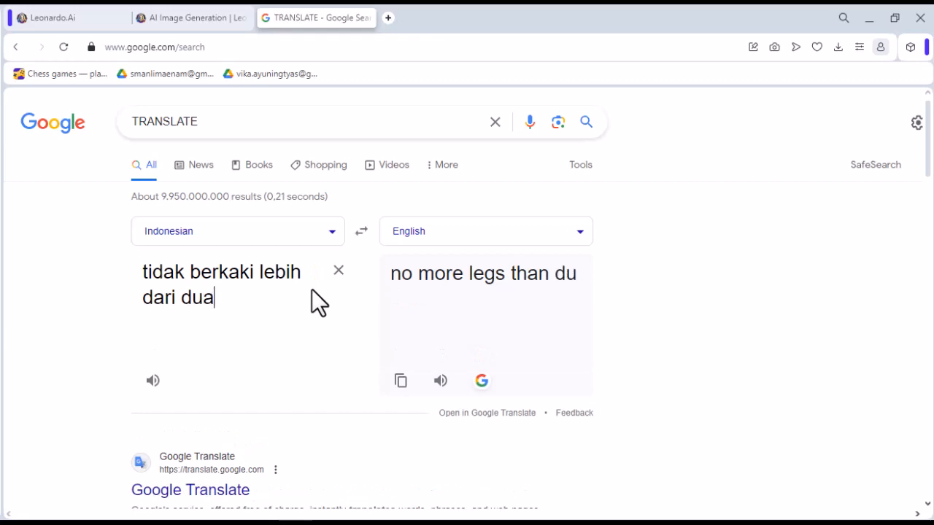
Extend the Indonesian source text in the translator with ", tidak bertangan lebih dari dua".
text(, t)
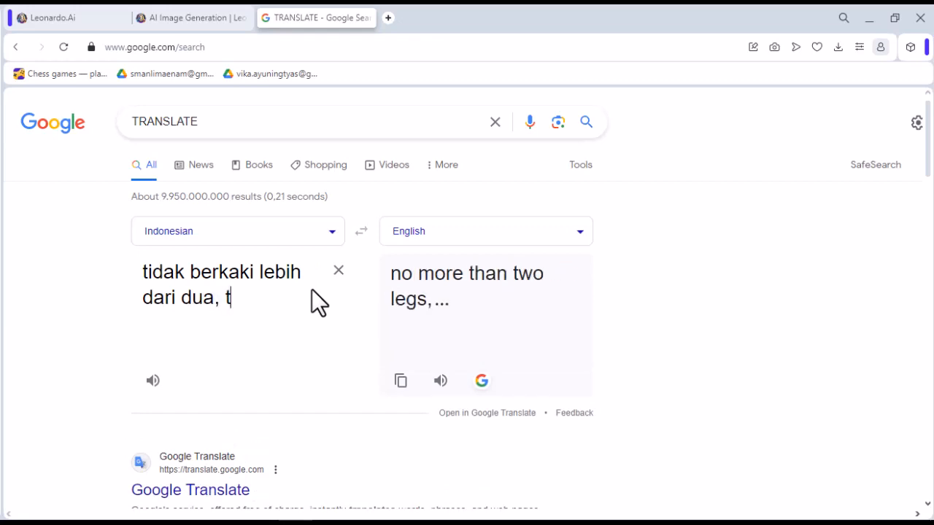
text(idak ber)
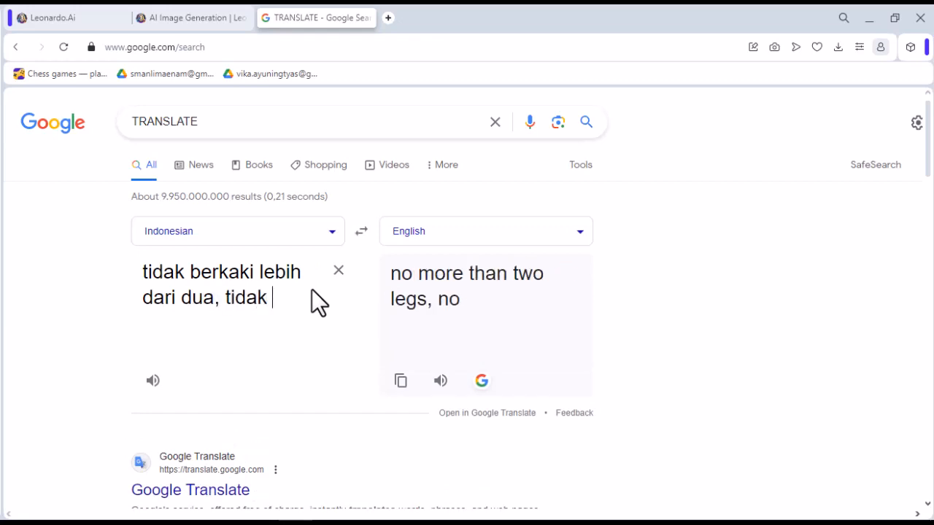
text(tan)
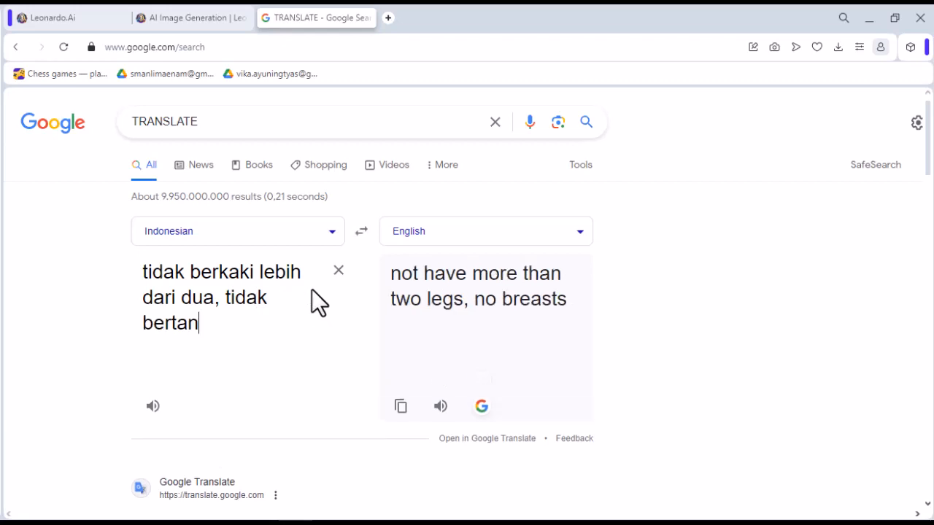
text(gan l)
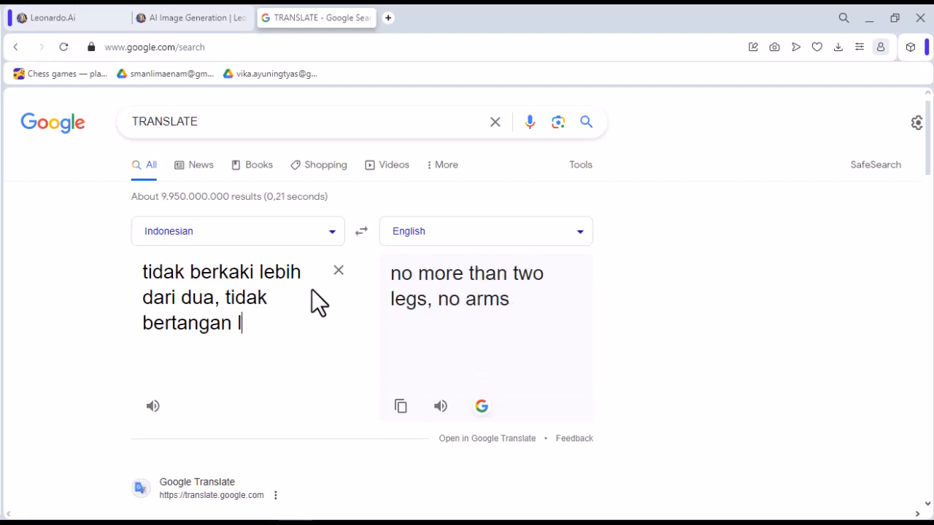
text(ebih da)
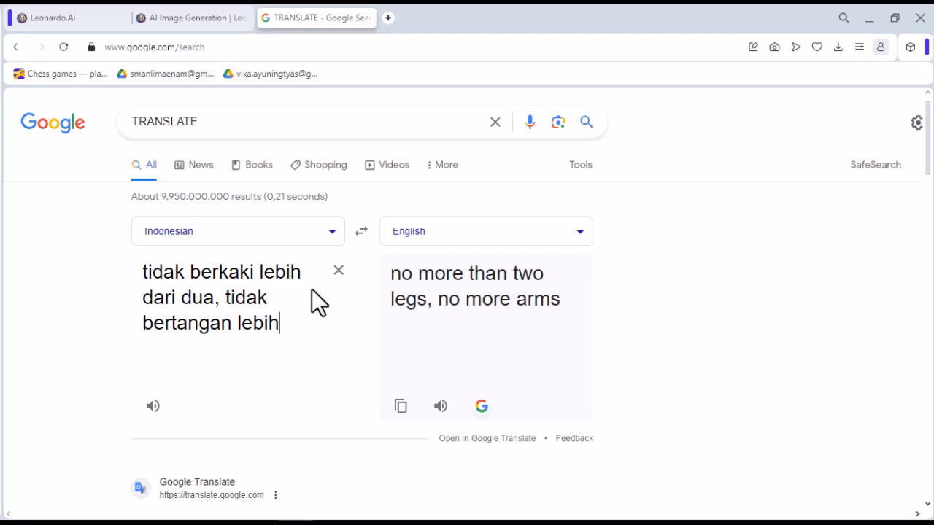
text(ri d)
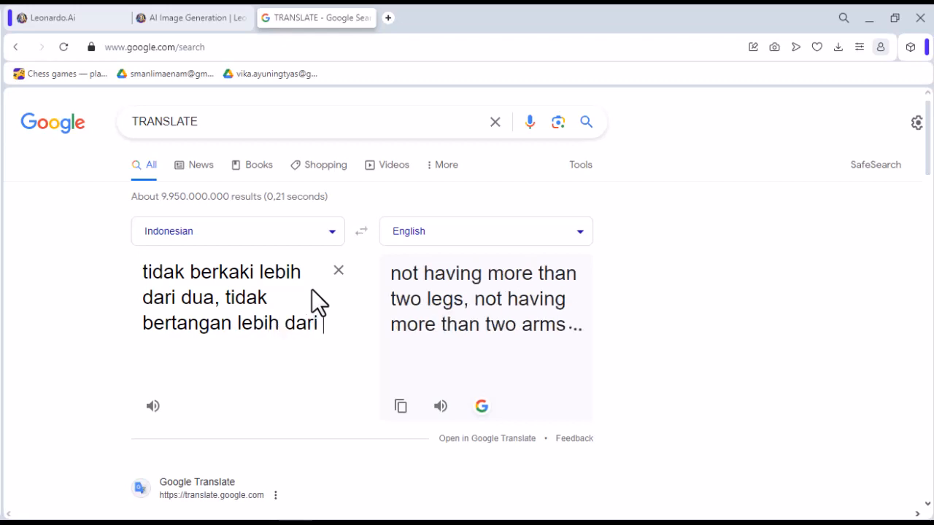
text(ua)
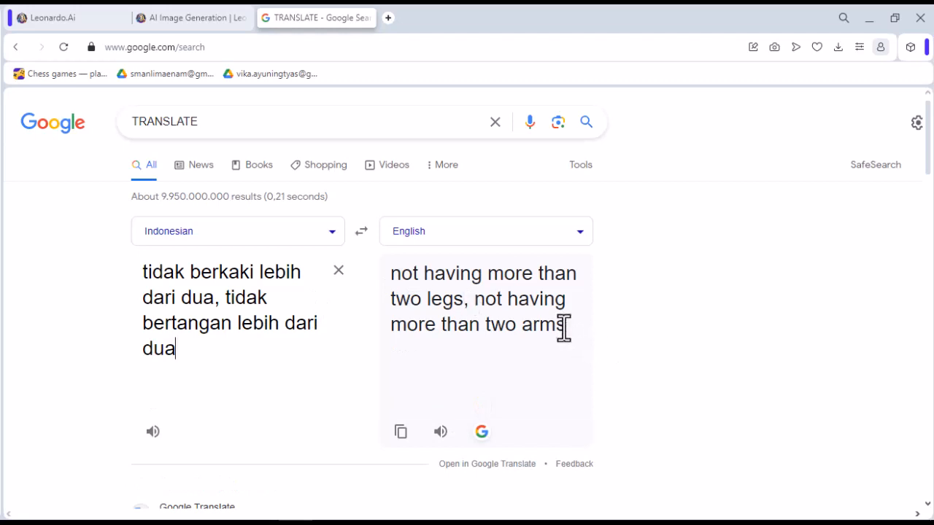
Copy the English translation "not having more than two legs, not having more than two arms" into Leonardo.Ai's negative prompt.
drag(565, 328, 390, 275)
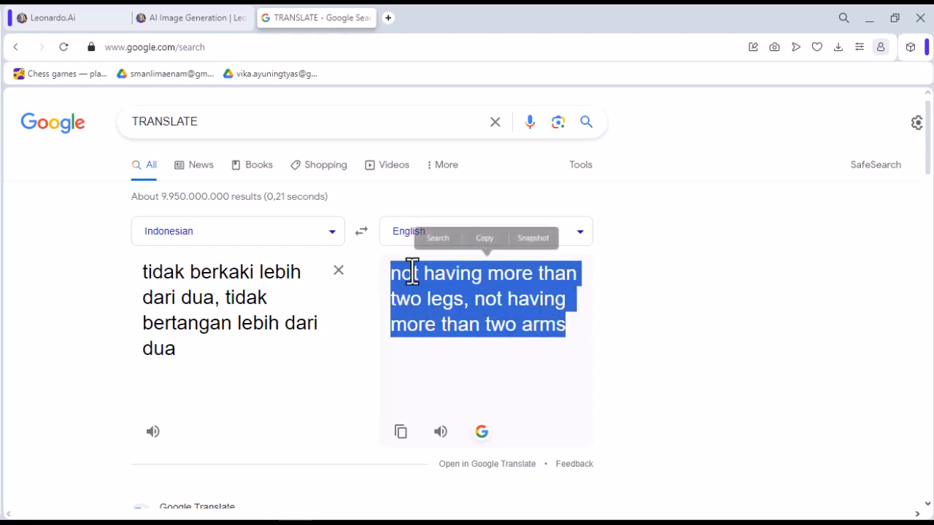
click(484, 238)
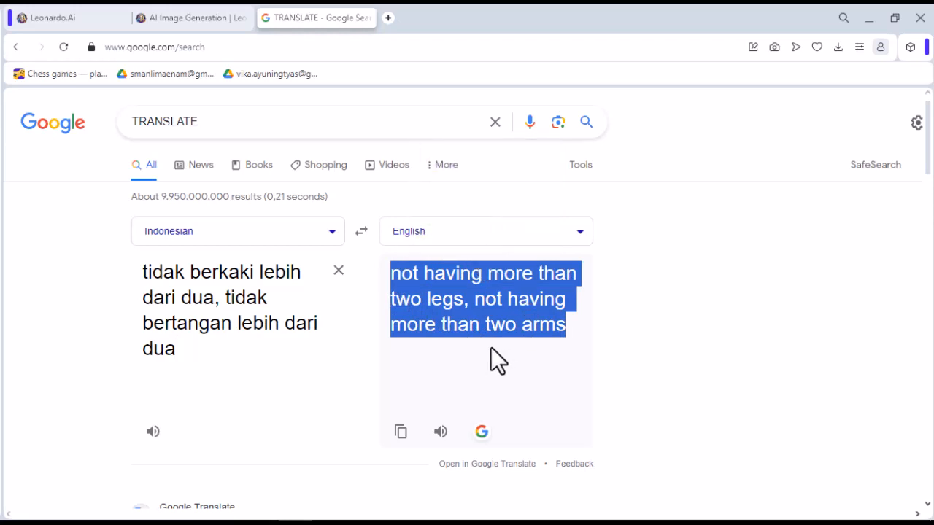
click(188, 21)
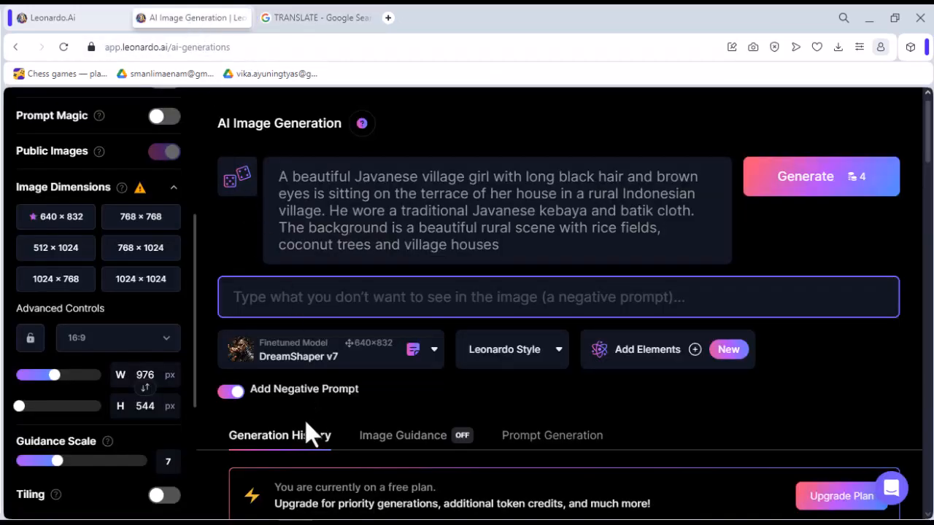
click(270, 303)
right_click(277, 298)
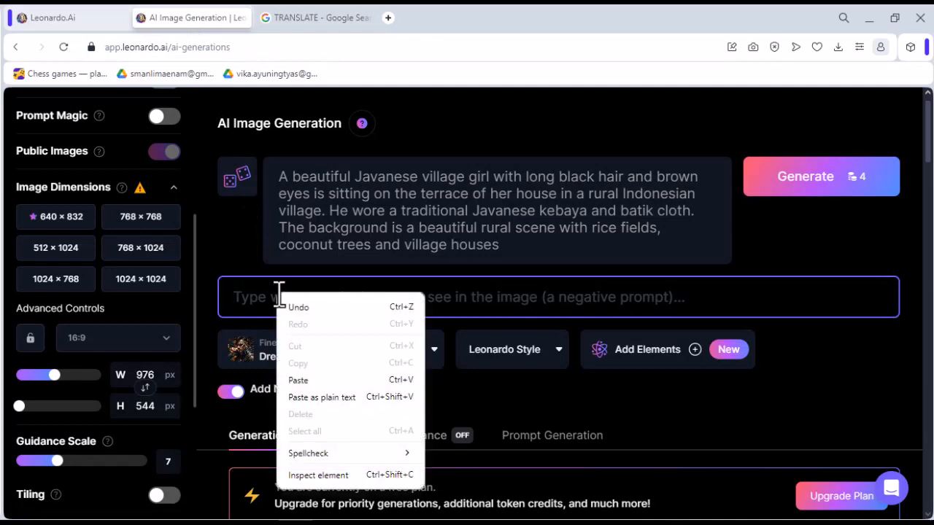
click(308, 374)
Generate four 976 × 544 DreamShaper v7 images with the same prompt and the filled-in negative prompt.
scroll(488, 306, down, 1)
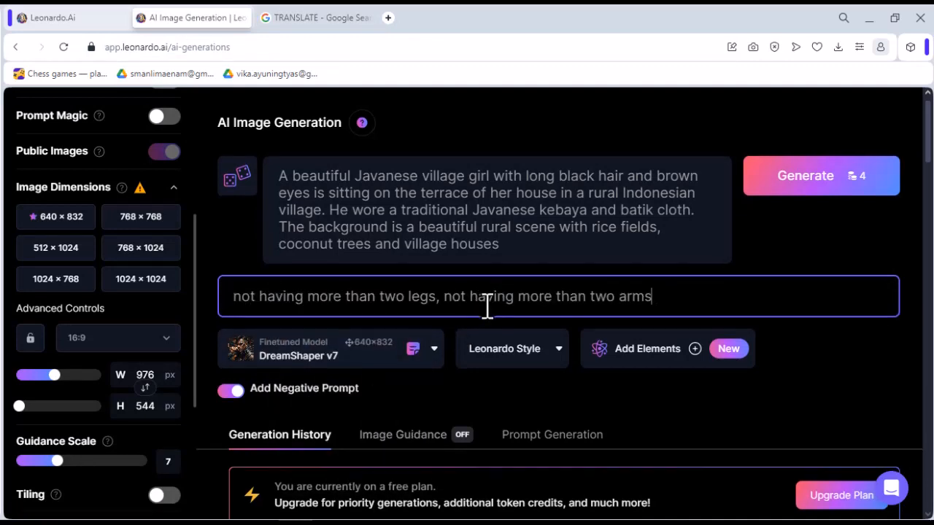
scroll(487, 307, up, 1)
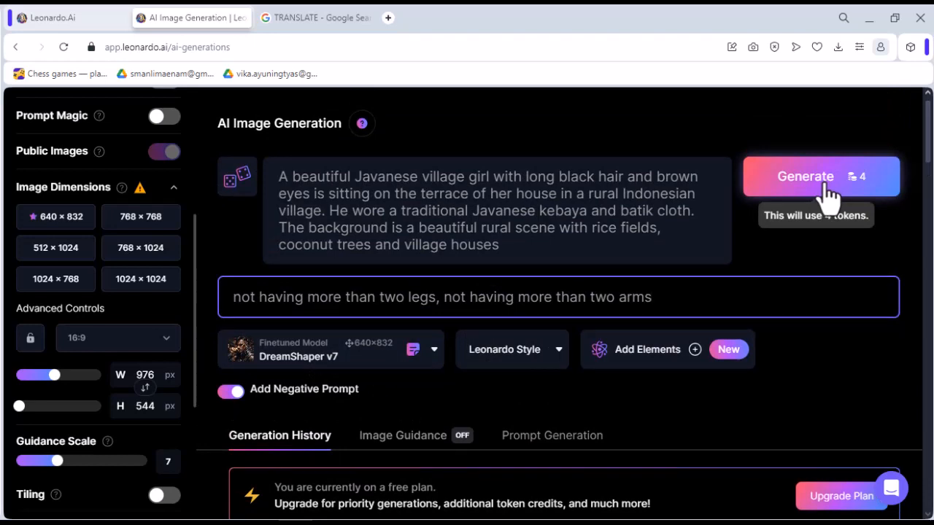
click(830, 198)
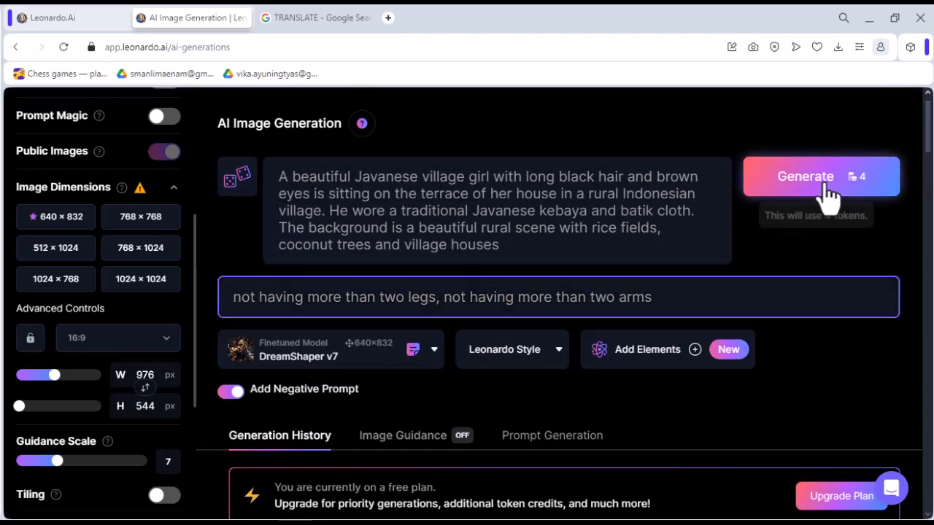
Examine the four images generated with the negative prompt alongside the previous 976 × 544 batch.
scroll(774, 240, down, 2)
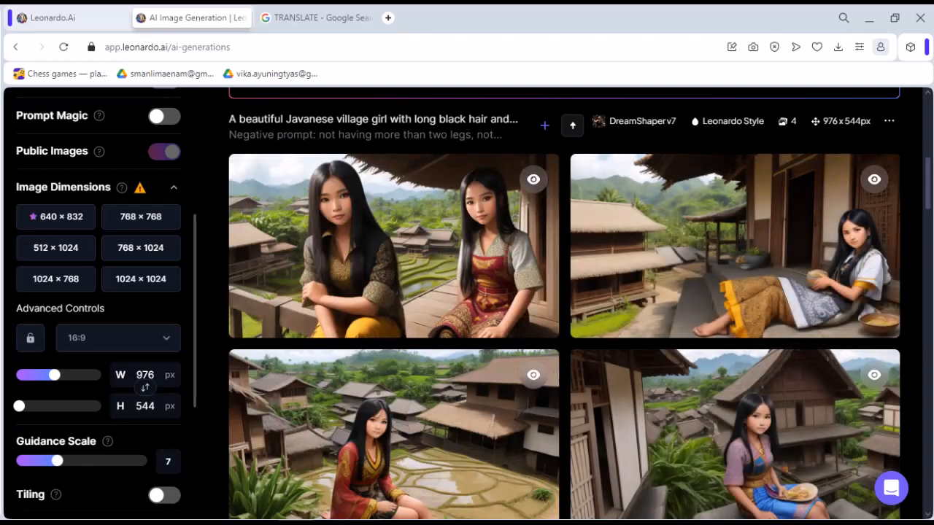
mouse_move(365, 524)
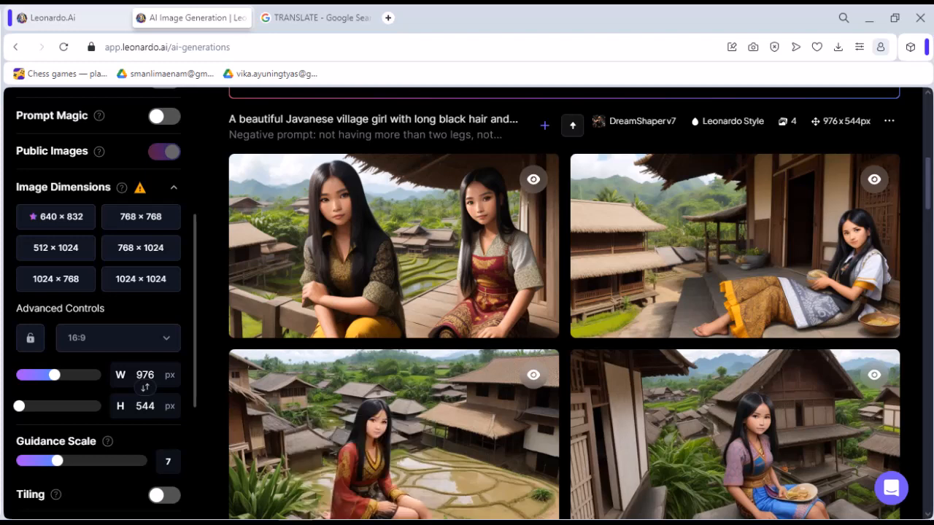
scroll(479, 470, down, 2)
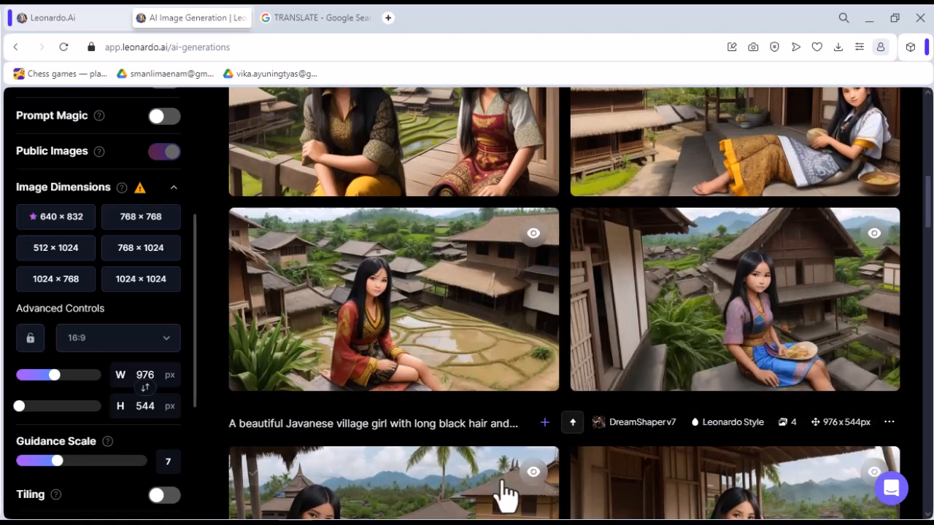
scroll(444, 496, down, 2)
scroll(446, 496, down, 1)
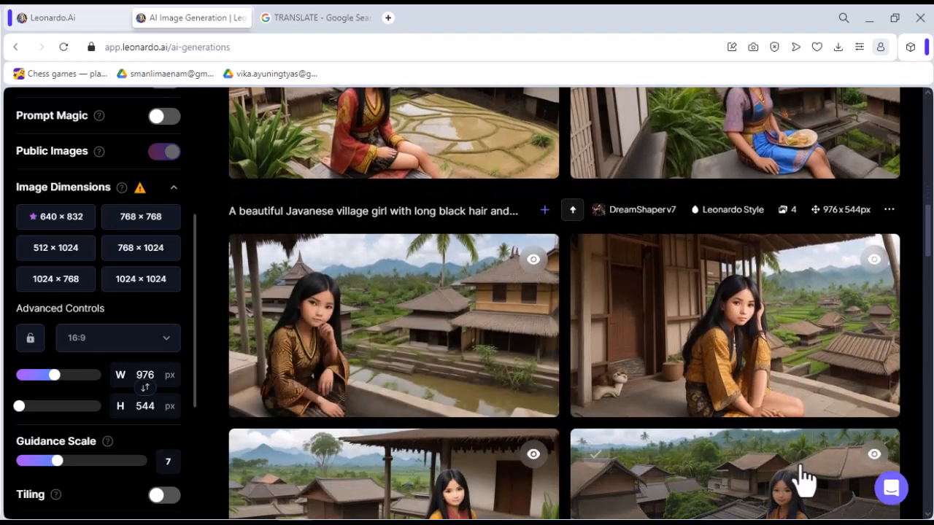
scroll(417, 406, up, 4)
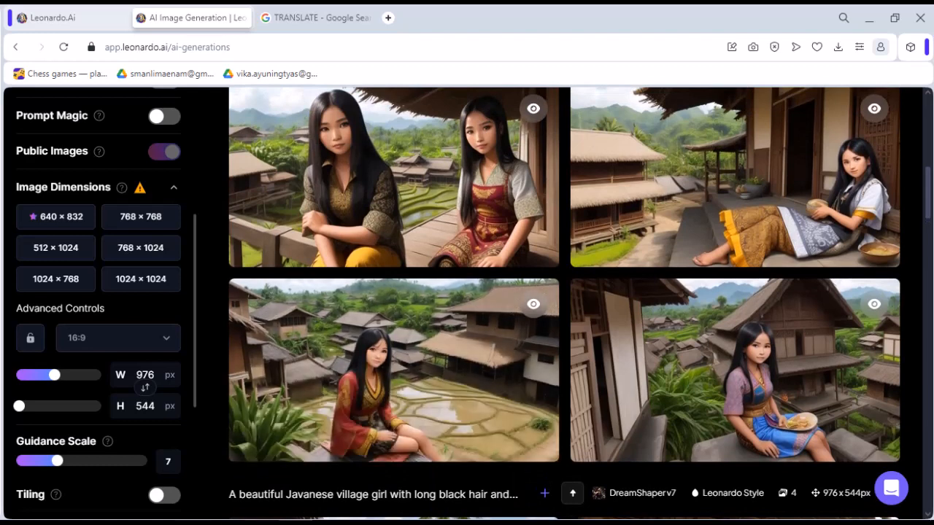
mouse_move(308, 421)
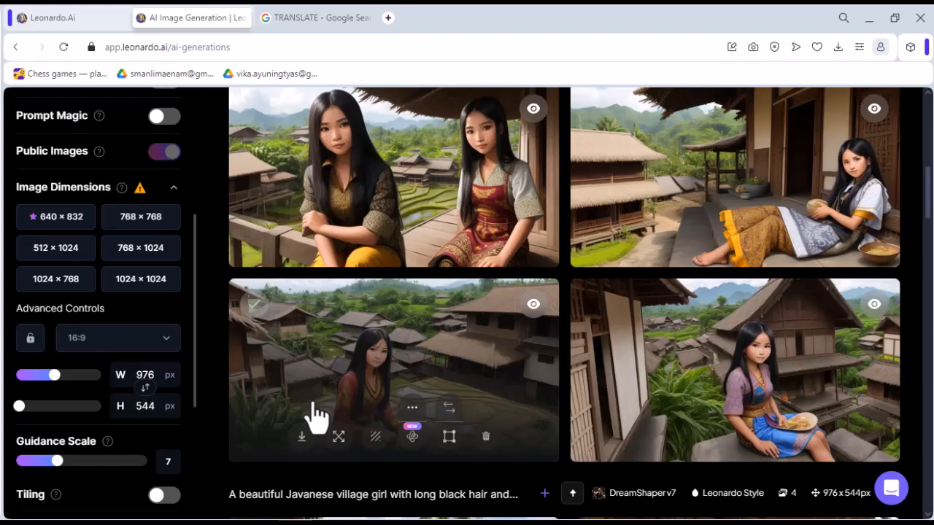
scroll(808, 390, up, 2)
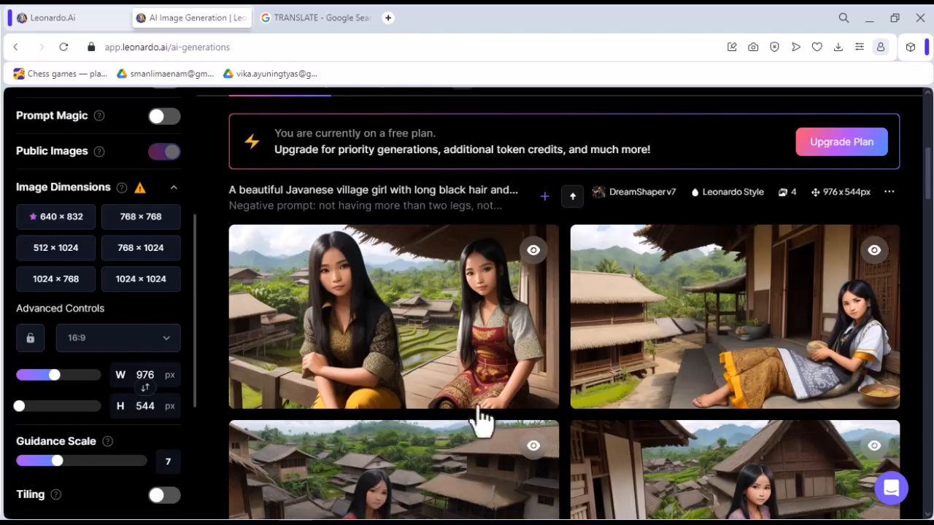
Compare the negative-prompt images with the earlier DreamShaper v7 batches, down to the 640 × 832 set.
scroll(467, 398, down, 5)
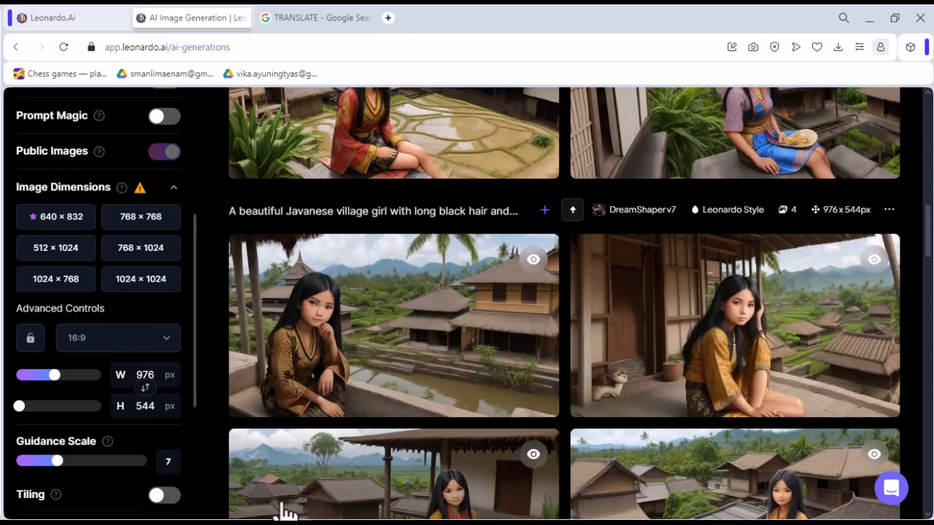
scroll(378, 480, up, 6)
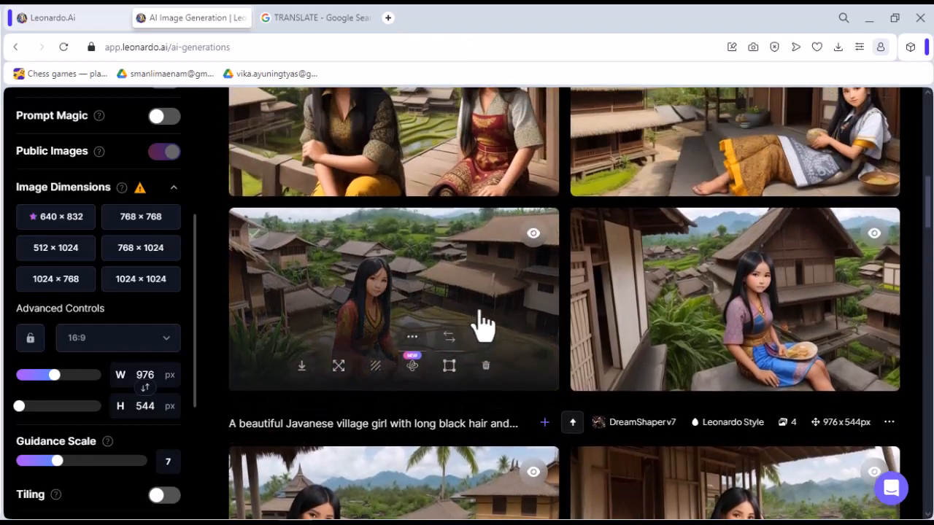
scroll(583, 292, up, 1)
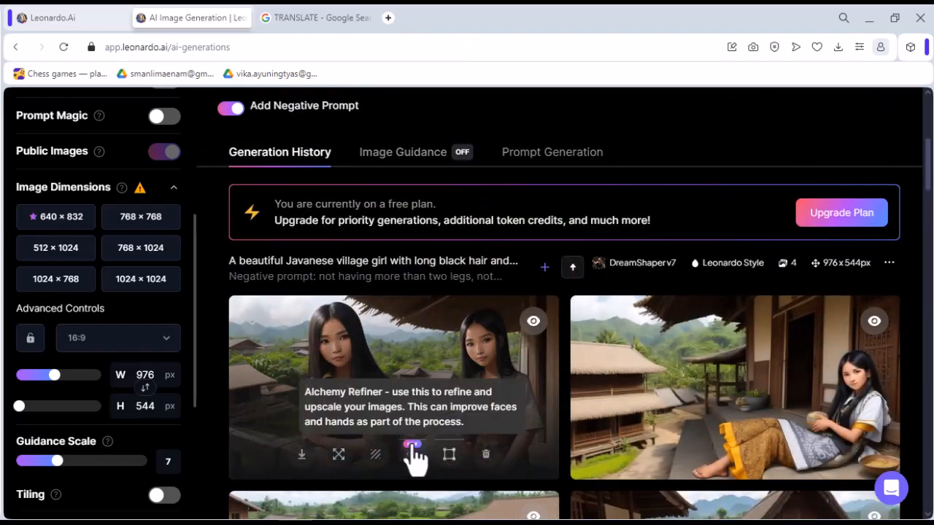
scroll(420, 451, down, 3)
scroll(428, 447, down, 2)
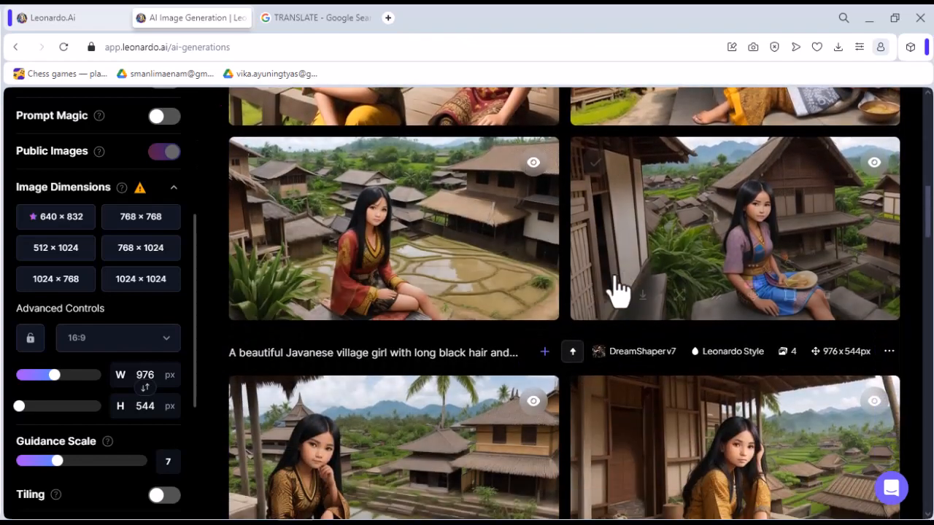
scroll(642, 288, down, 3)
scroll(675, 286, down, 7)
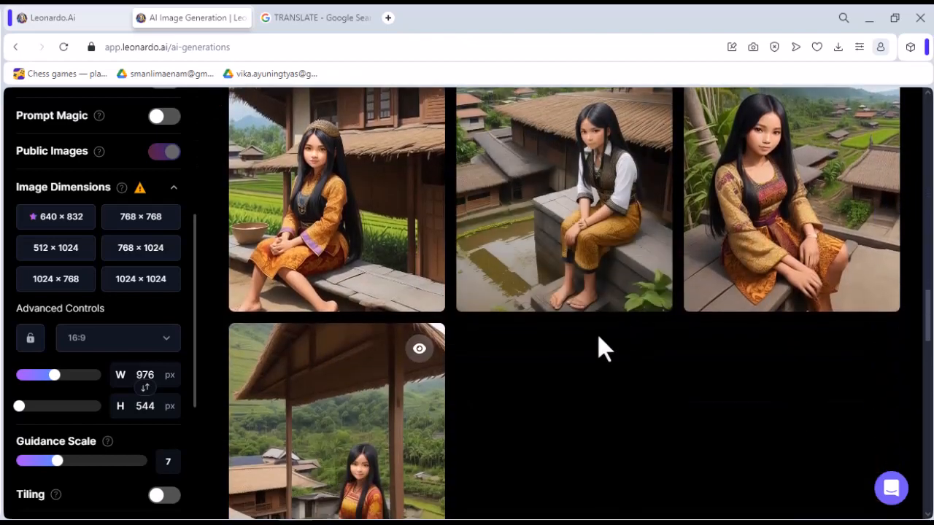
scroll(605, 348, up, 2)
scroll(657, 394, up, 1)
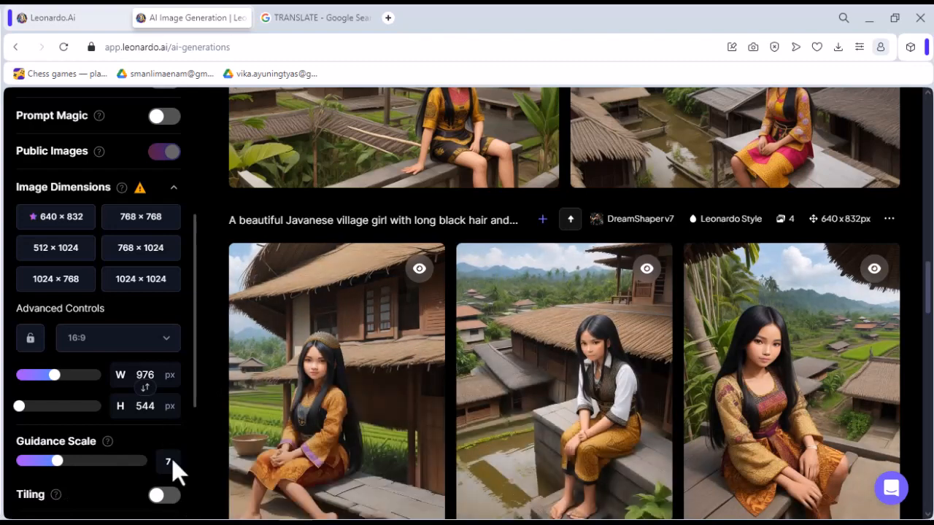
Download the first and third images of the 640 × 832 DreamShaper v7 batch.
scroll(179, 469, down, 1)
scroll(186, 471, down, 1)
scroll(620, 424, down, 3)
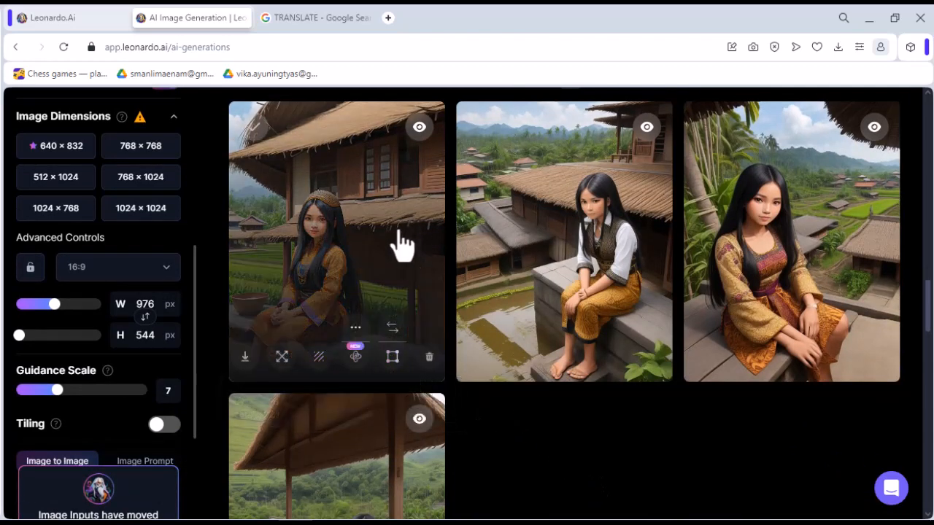
click(249, 374)
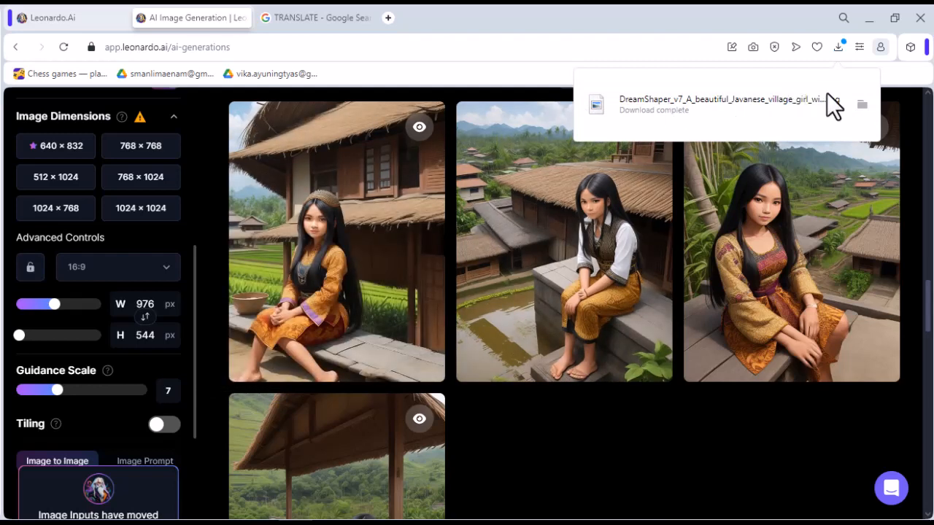
mouse_move(763, 337)
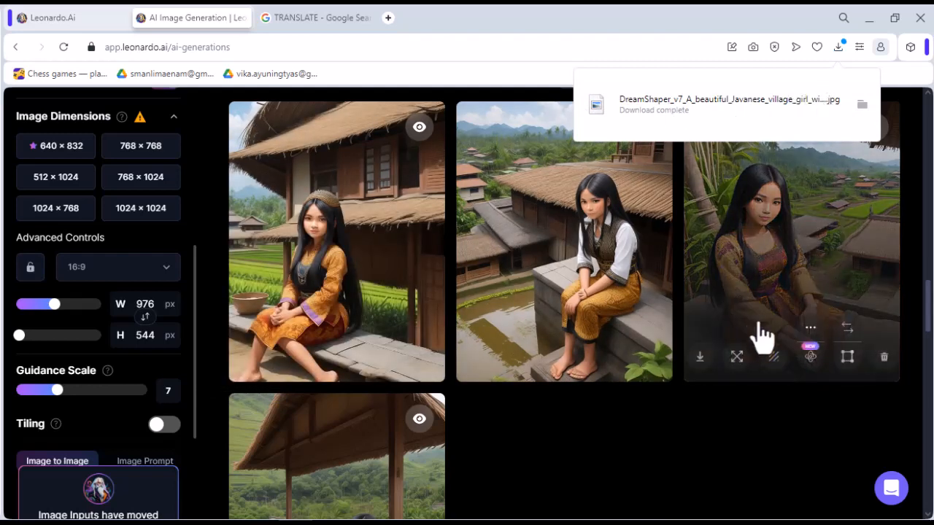
click(705, 362)
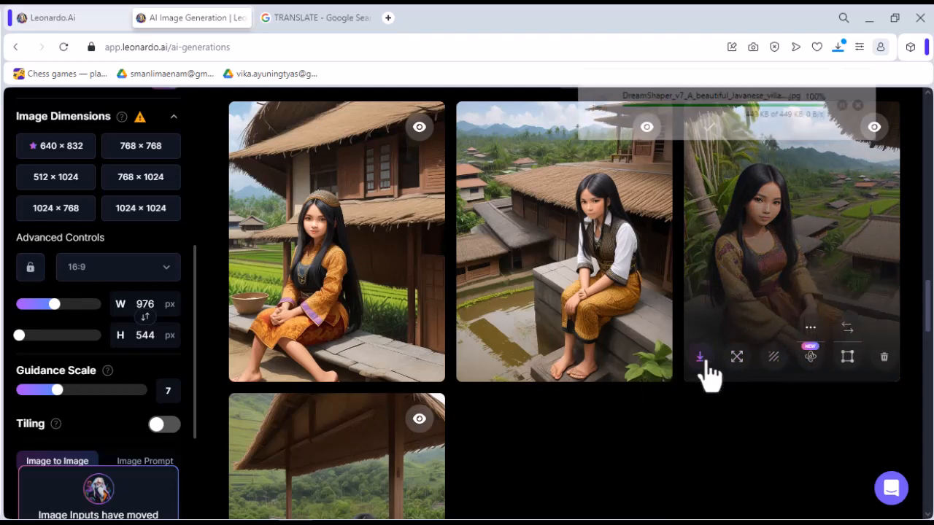
Download the second and fourth images of the 640 × 832 DreamShaper v7 batch.
scroll(596, 394, up, 2)
scroll(596, 394, down, 2)
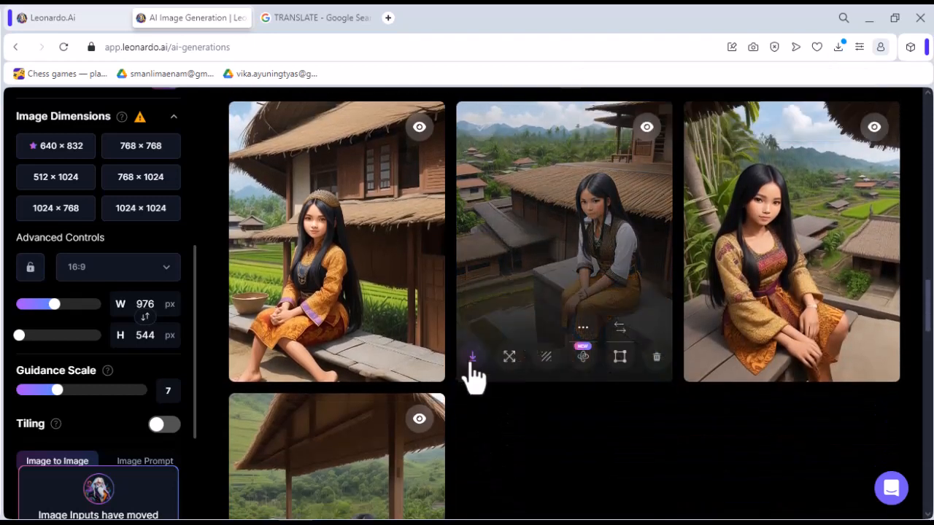
click(472, 358)
scroll(560, 431, down, 3)
scroll(569, 430, down, 1)
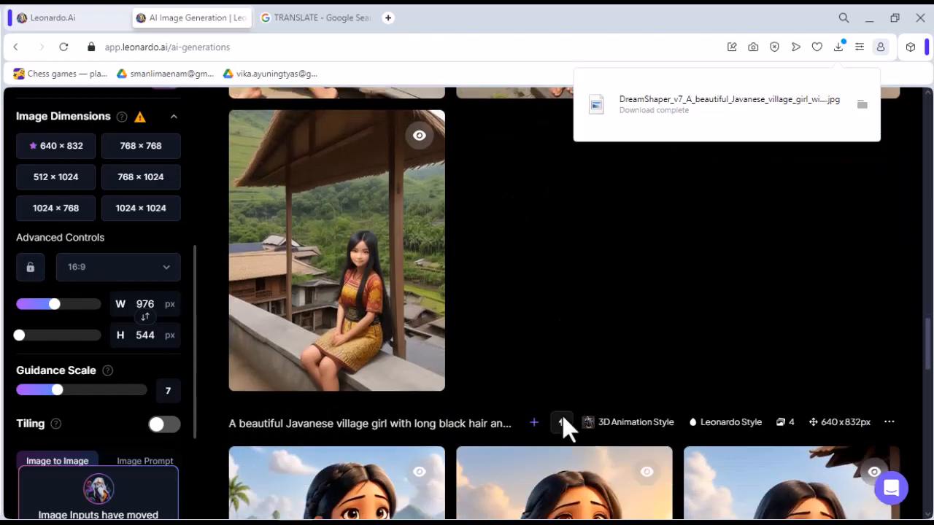
mouse_move(306, 260)
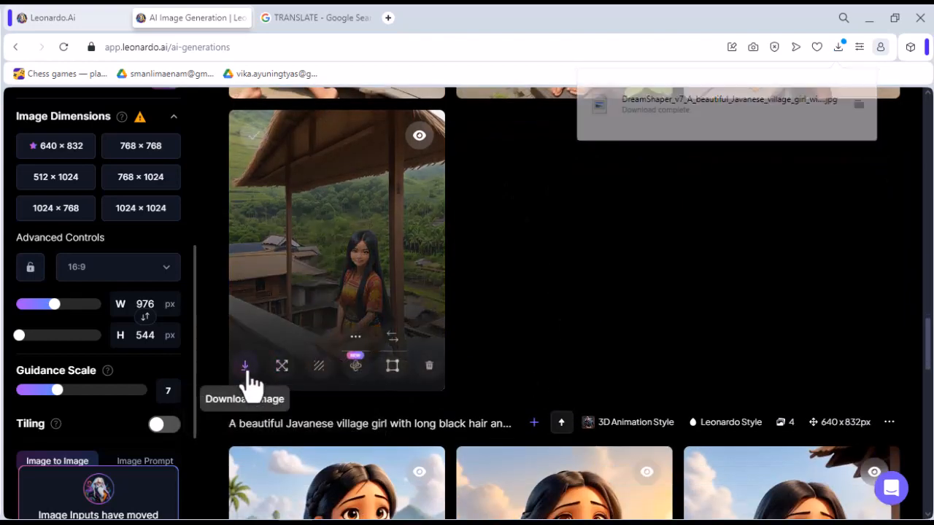
click(246, 366)
scroll(469, 255, up, 3)
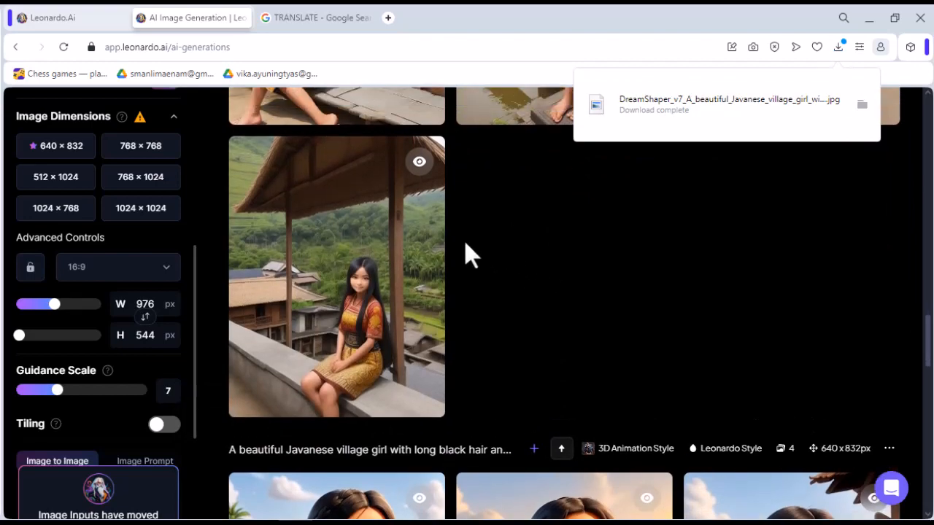
Download the first image of the 976 × 544 DreamShaper v7 batch generated without a negative prompt.
scroll(513, 299, down, 2)
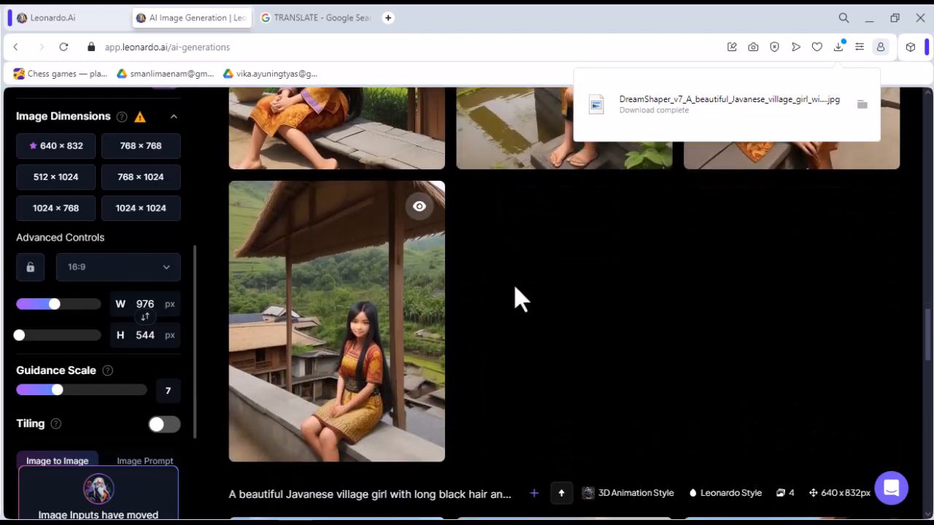
scroll(520, 300, up, 3)
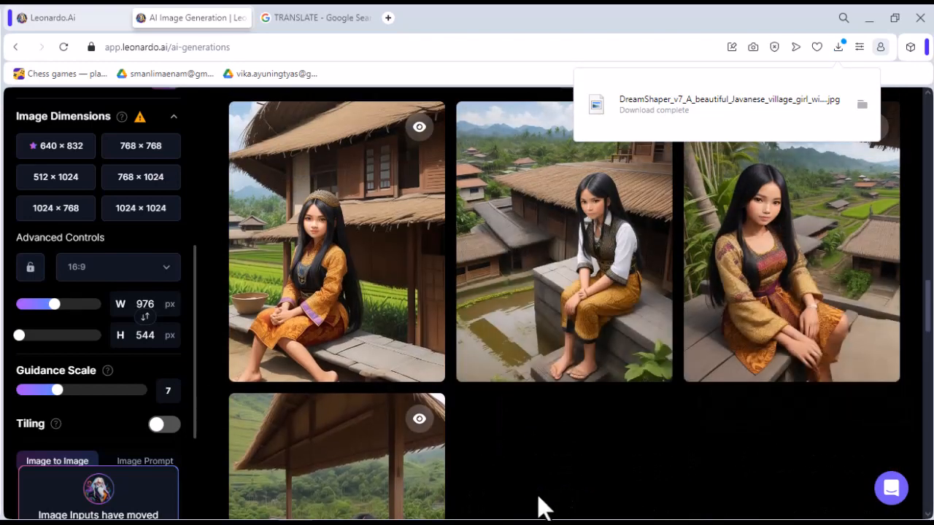
mouse_move(761, 370)
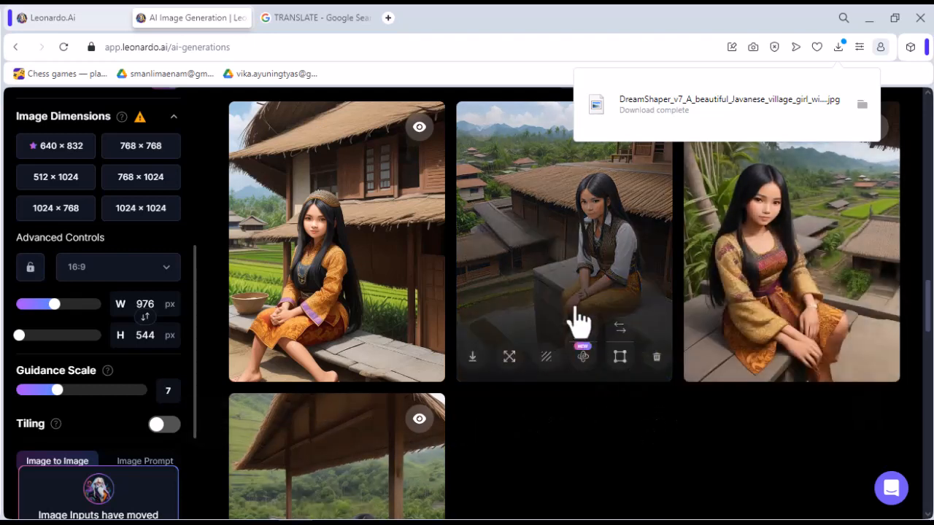
scroll(715, 426, up, 5)
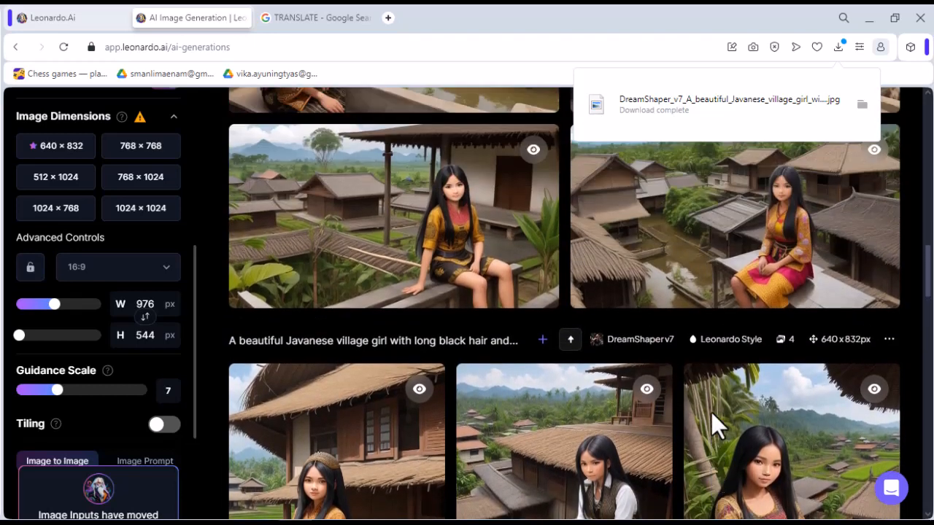
scroll(711, 423, up, 1)
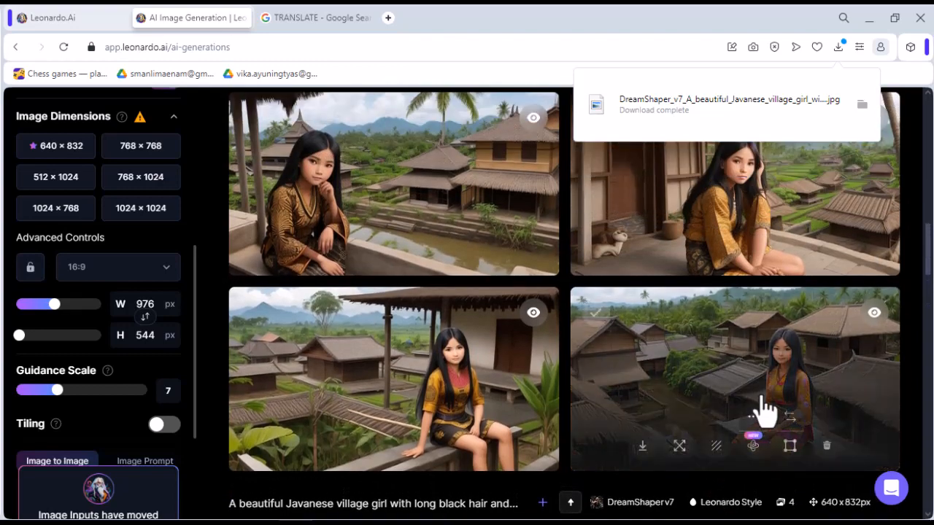
scroll(763, 410, up, 1)
scroll(504, 411, down, 1)
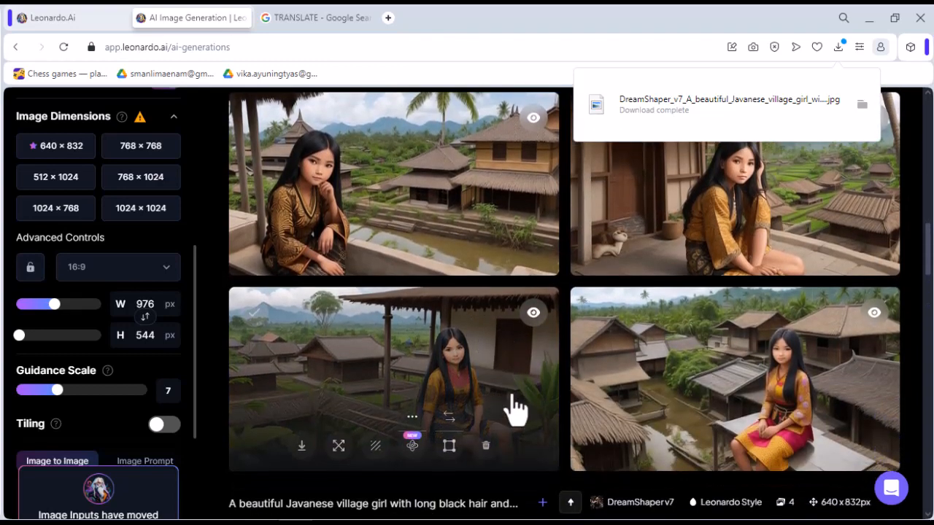
scroll(515, 407, up, 1)
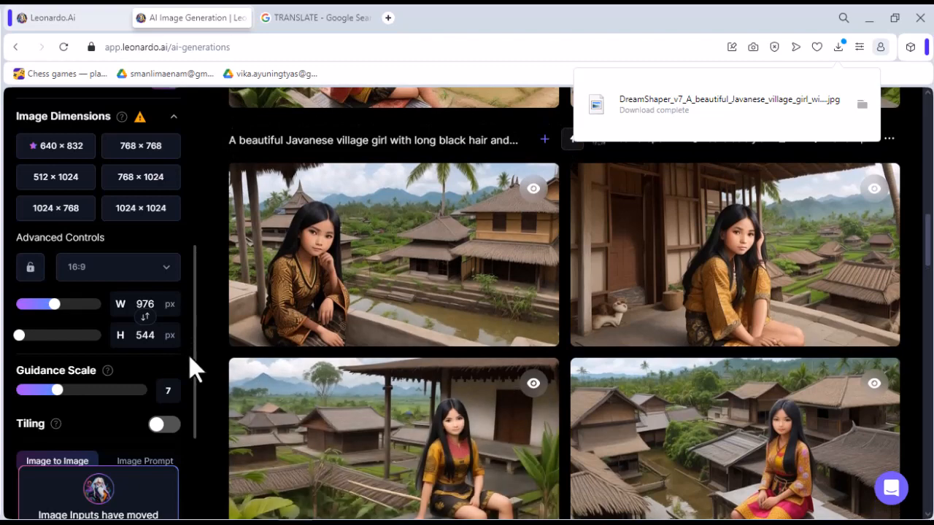
mouse_move(494, 277)
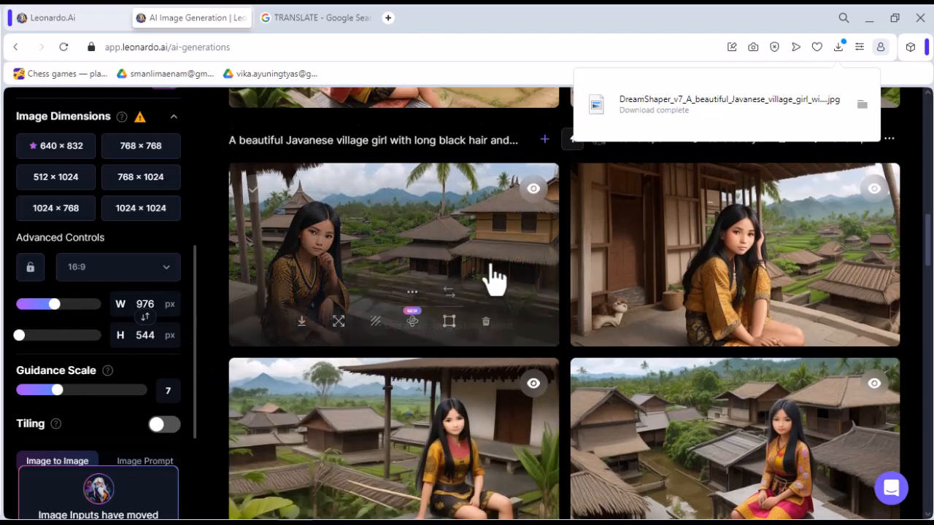
click(301, 323)
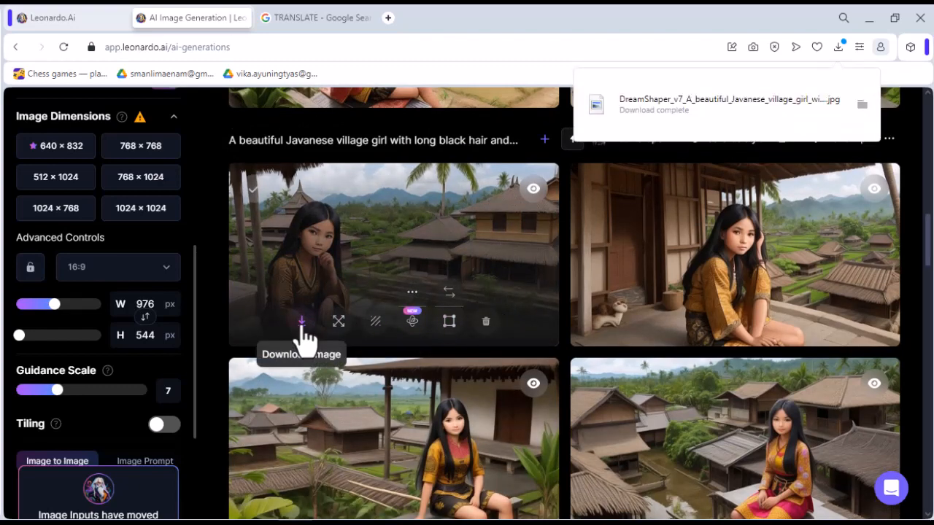
Download the second image of the 976 × 544 DreamShaper v7 batch generated with the negative prompt.
scroll(511, 248, up, 3)
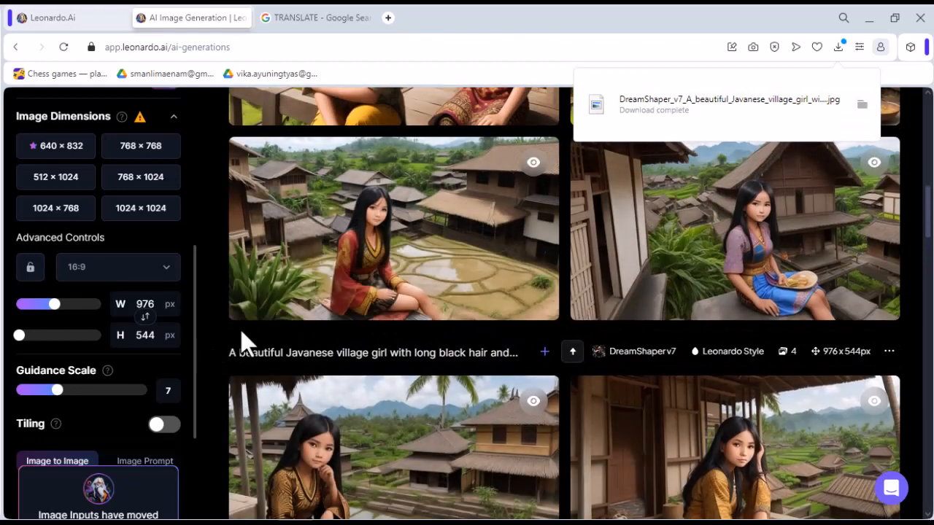
scroll(494, 281, up, 5)
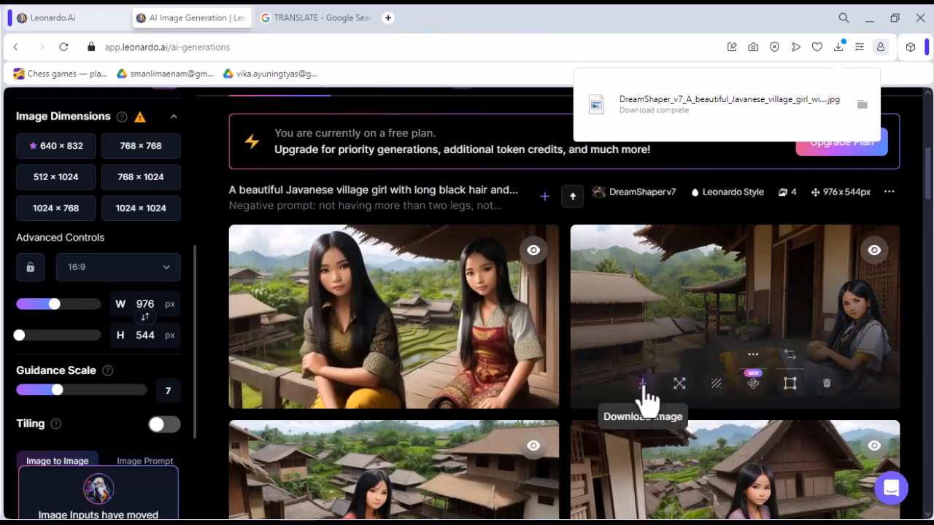
click(642, 385)
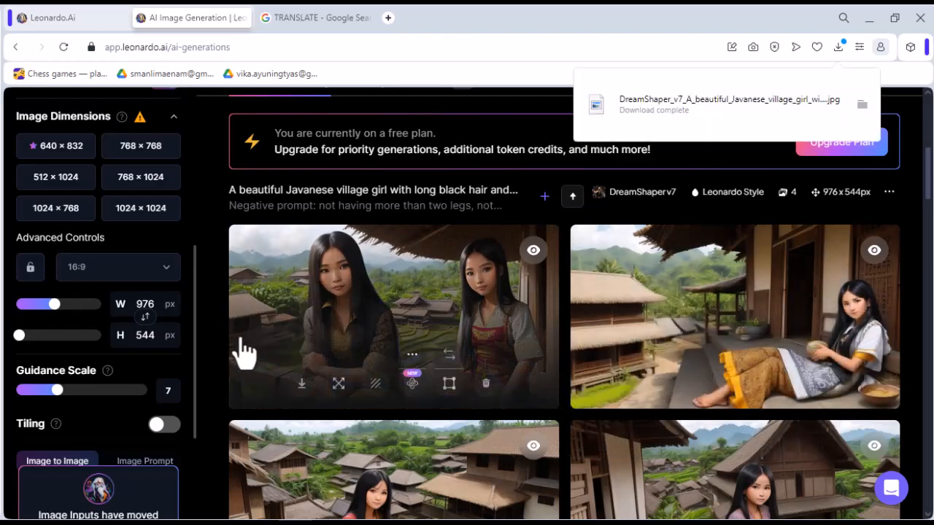
Download the second image of the 768 × 512 Leonardo Diffusion XL batch and show the file in the Downloads folder.
scroll(489, 299, down, 7)
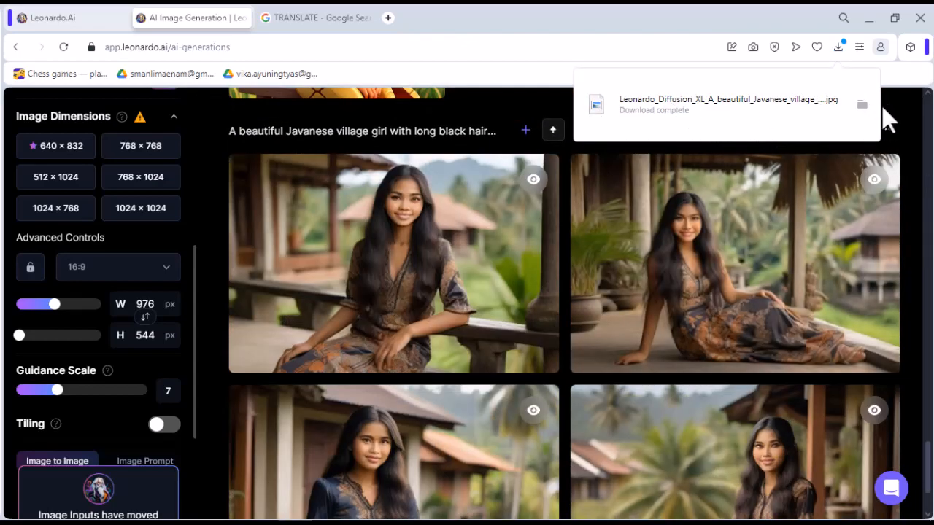
click(863, 104)
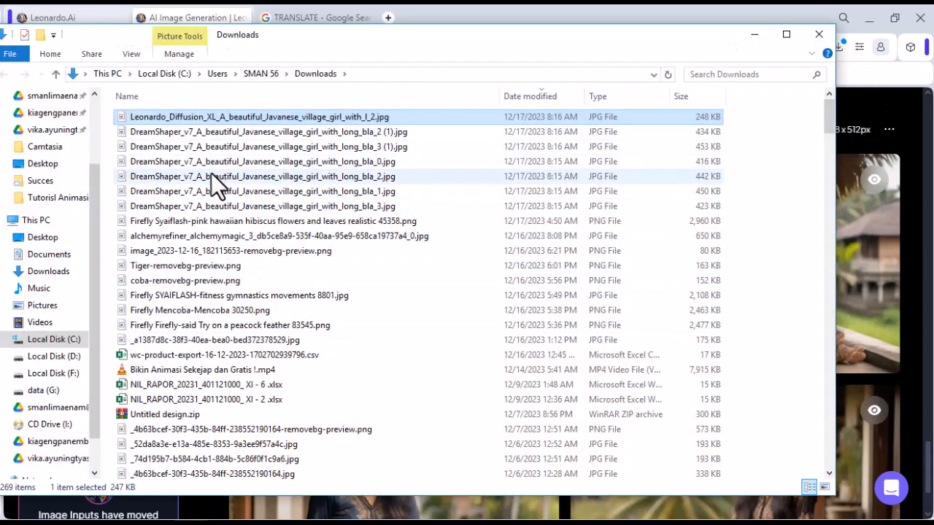
View the downloaded Leonardo Diffusion XL image and DreamShaper_v7_A_beautiful_Javanese_village_girl_with_long_bla_0.jpg in Paint, closing each one after checking it.
double_click(189, 121)
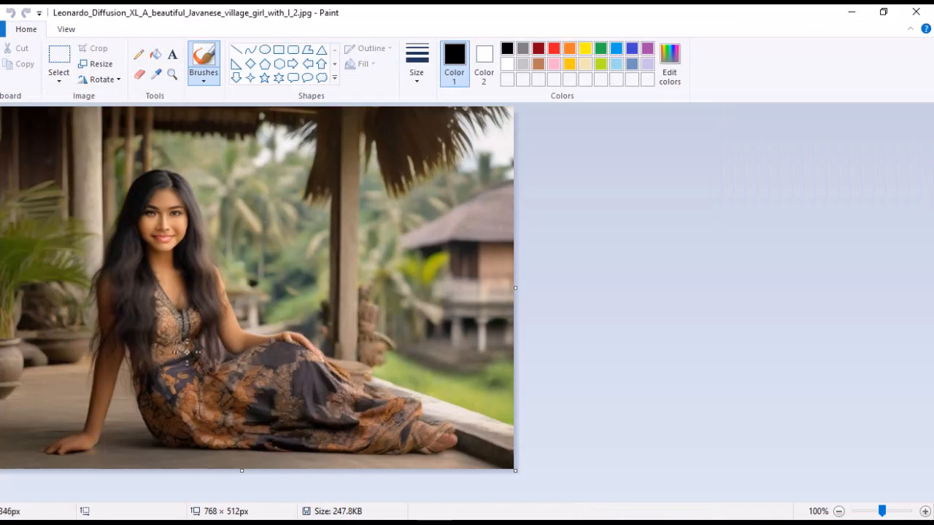
click(920, 14)
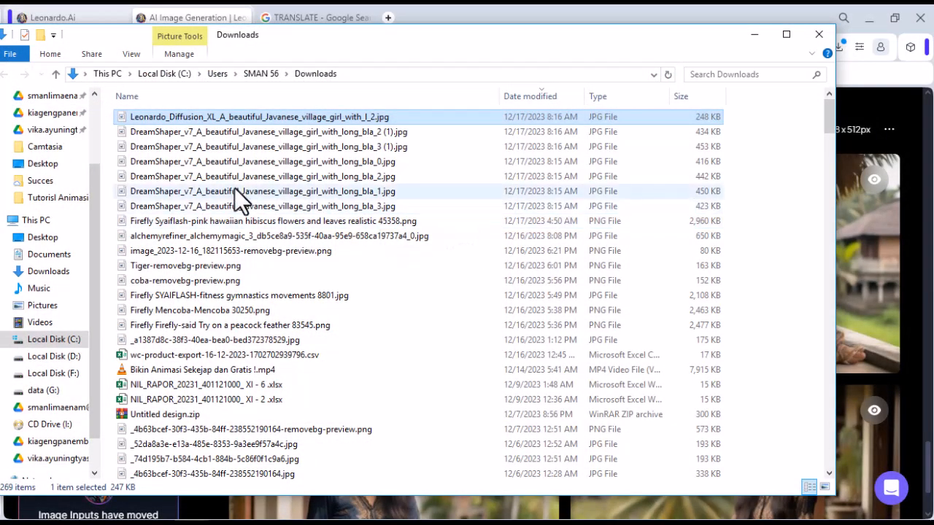
double_click(224, 161)
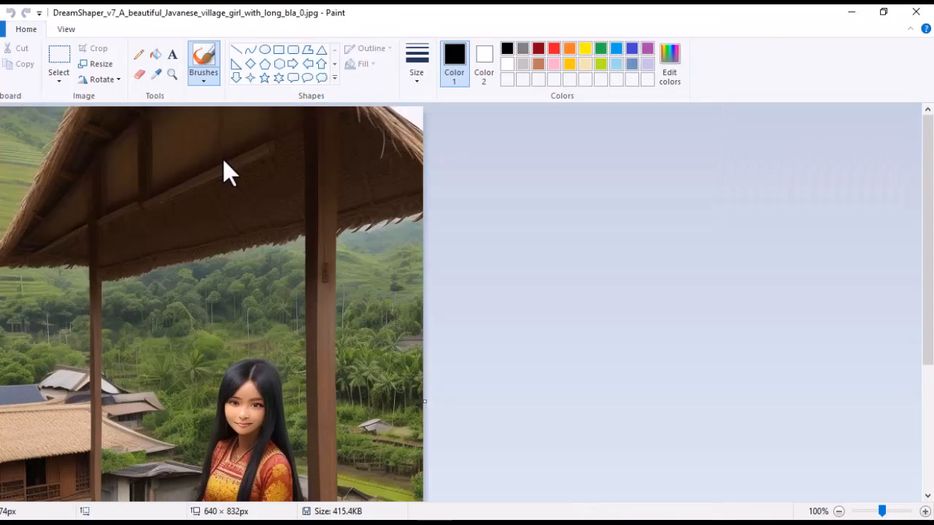
scroll(346, 308, down, 3)
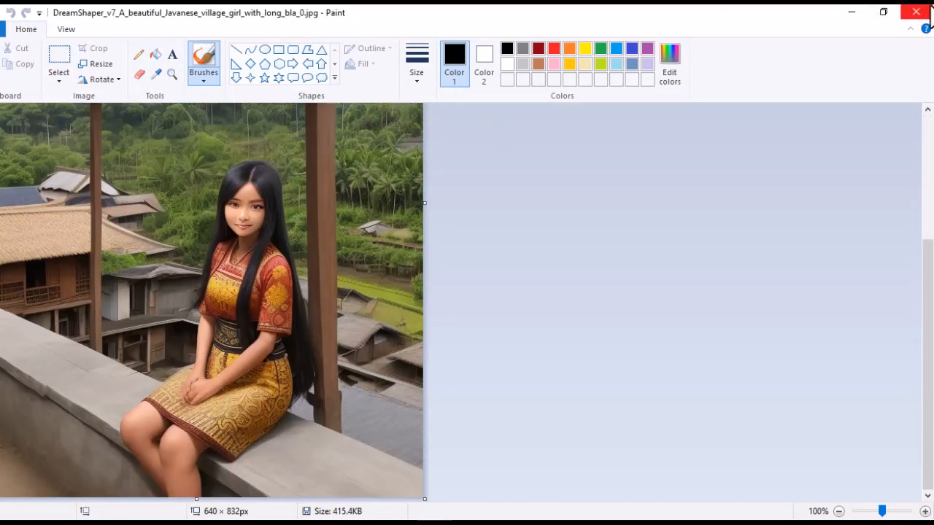
click(916, 13)
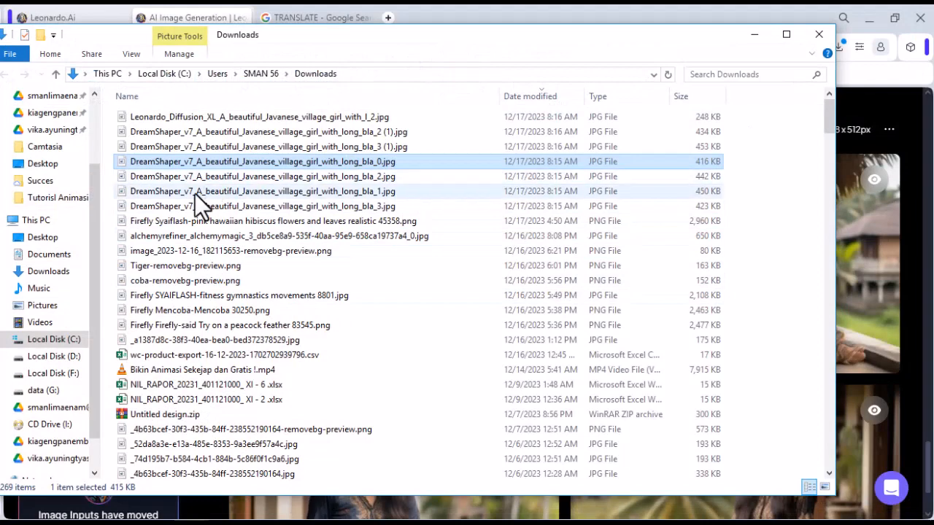
Examine DreamShaper_v7_A_beautiful_Javanese_village_girl_with_long_bla_1.jpg in Paint over its full height and close it.
double_click(195, 192)
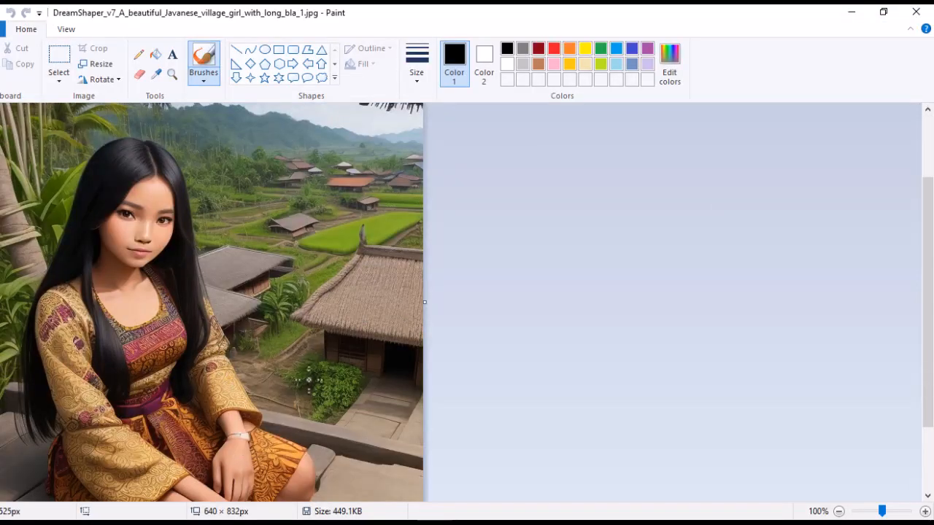
scroll(309, 380, down, 3)
scroll(310, 376, up, 5)
scroll(311, 373, down, 5)
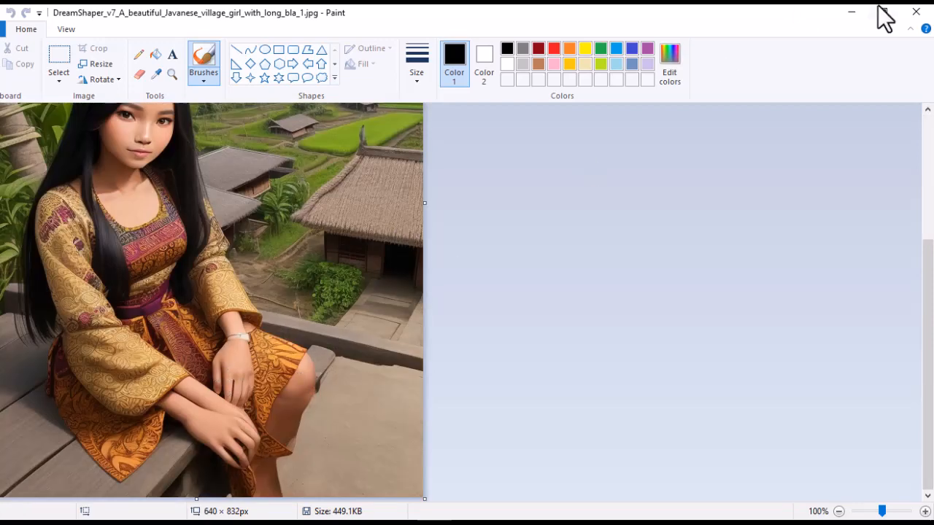
click(917, 13)
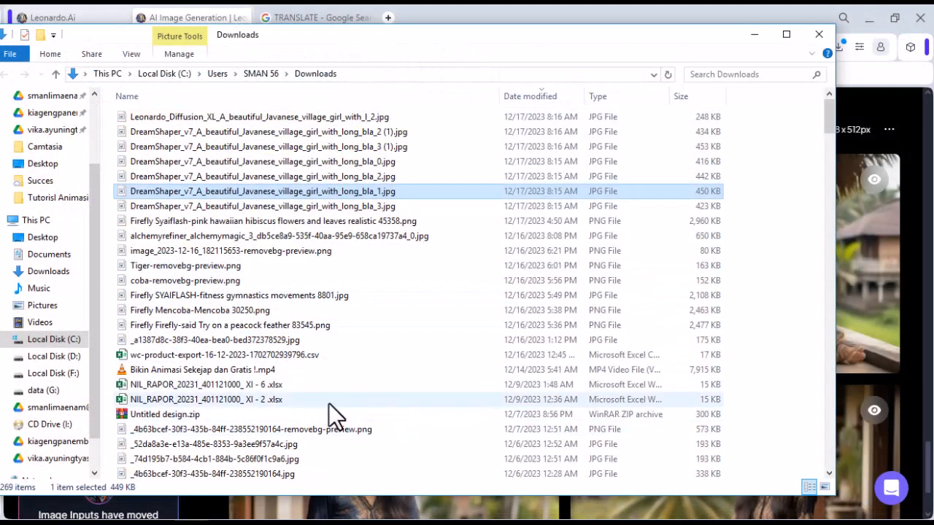
Examine DreamShaper_v7_A_beautiful_Javanese_village_girl_with_long_bla_3.jpg in Paint, close it and return to the Leonardo.Ai generations.
double_click(276, 206)
scroll(367, 355, down, 3)
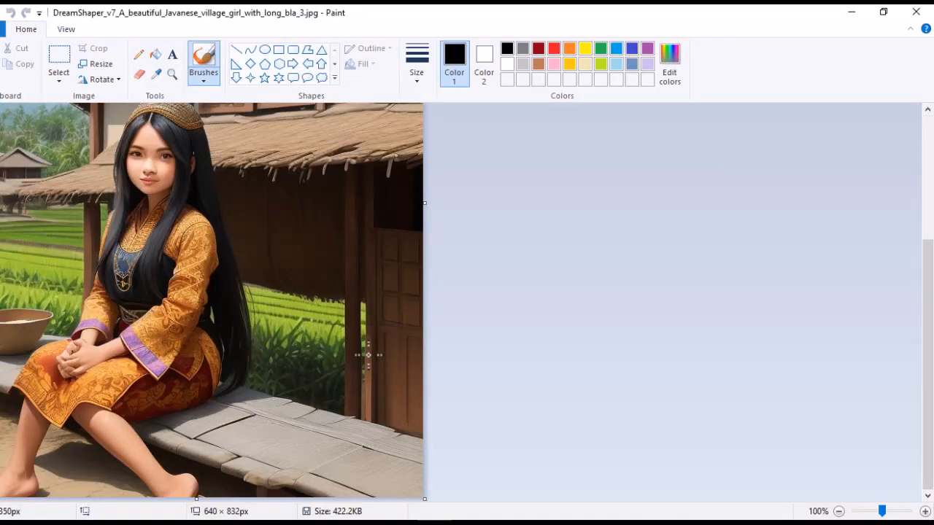
scroll(216, 431, up, 2)
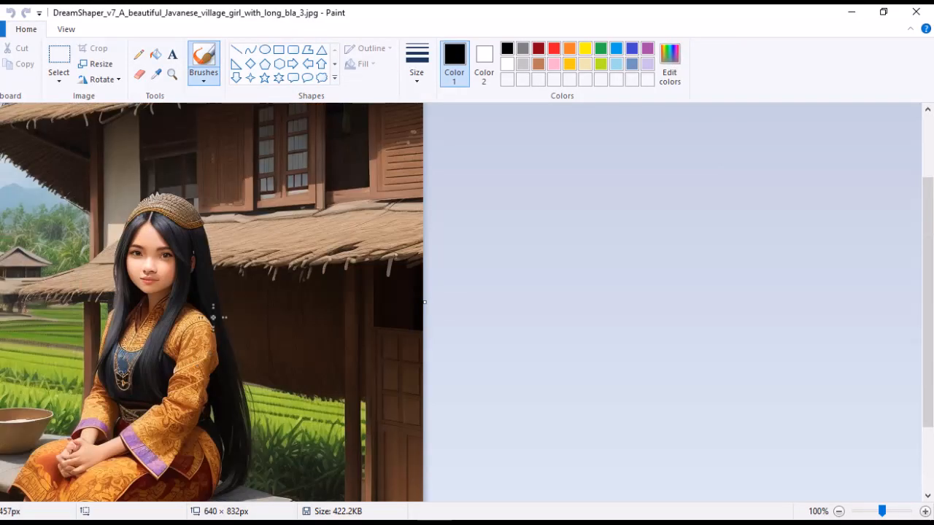
click(921, 10)
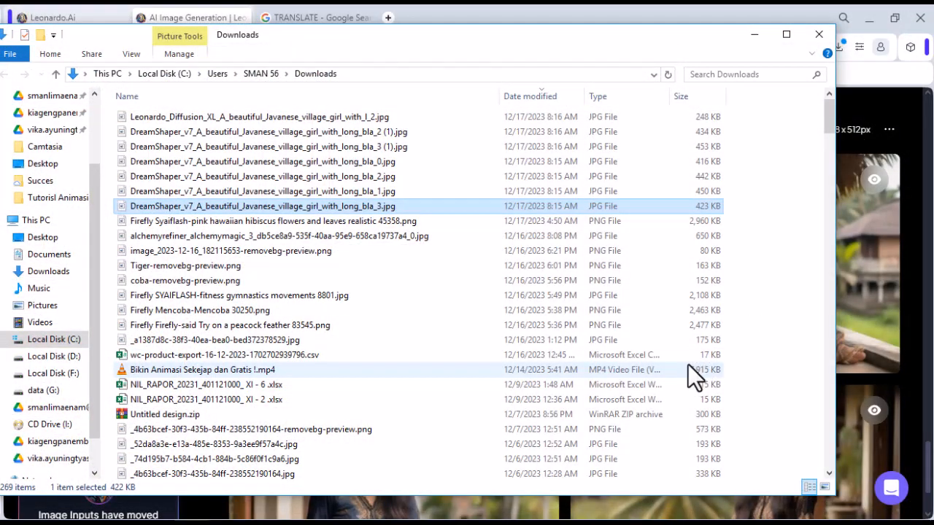
click(758, 36)
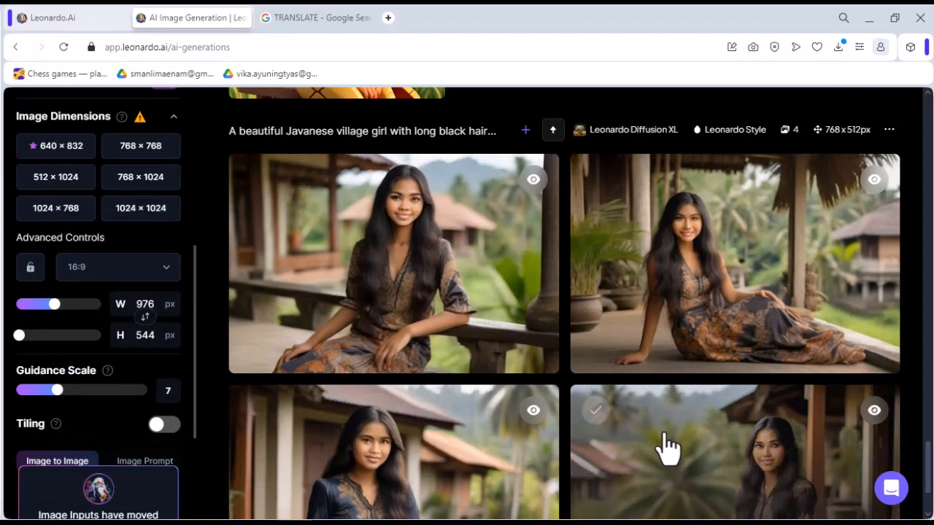